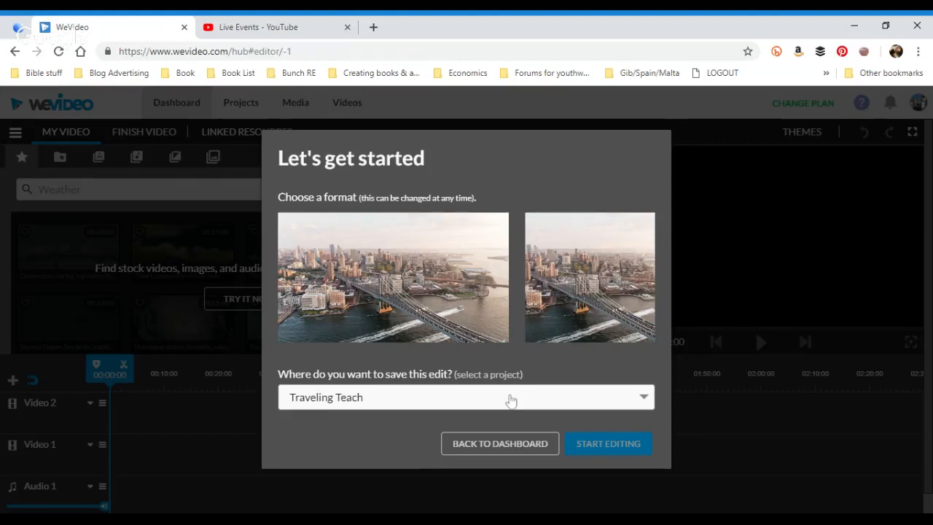
Start a new edit in the wide format, saved in the Traveling Teach project
{"action": "left_click", "coordinate": [511, 400]}
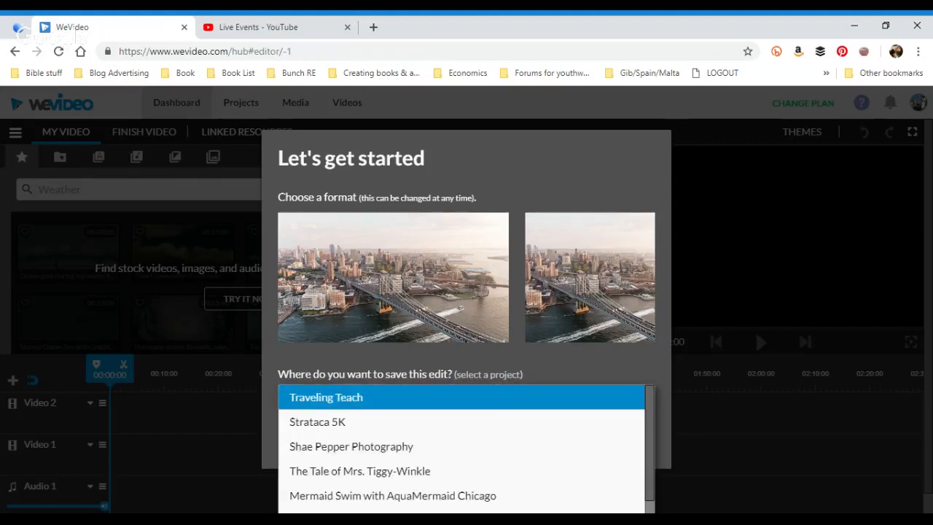
{"action": "left_click", "coordinate": [510, 399]}
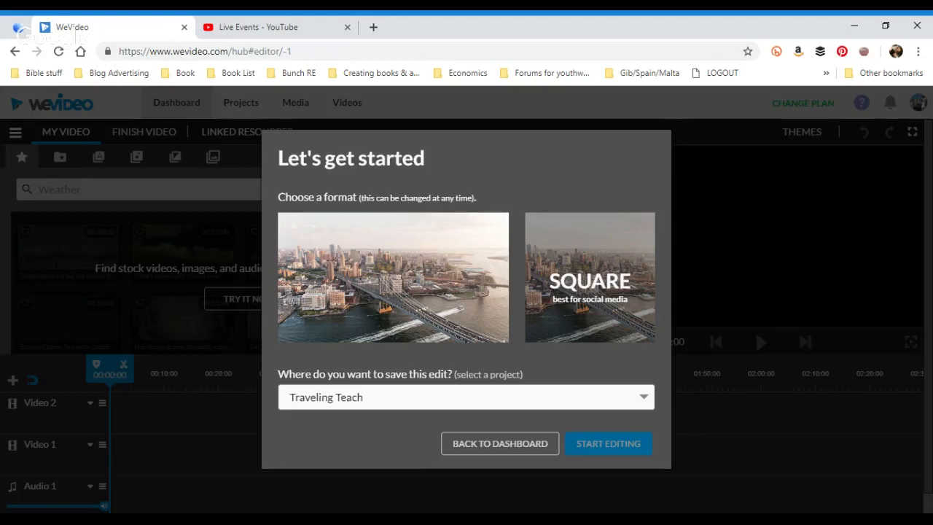
{"action": "left_click", "coordinate": [457, 306]}
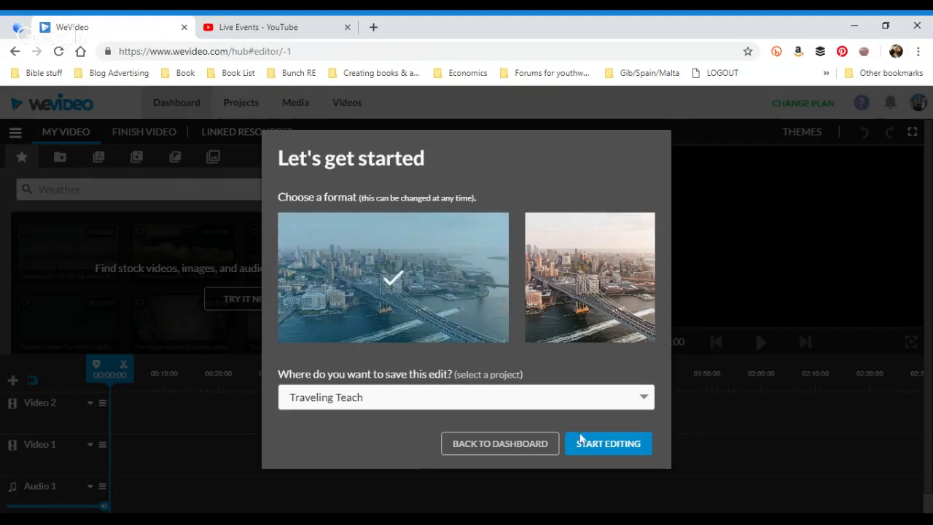
{"action": "left_click", "coordinate": [596, 456]}
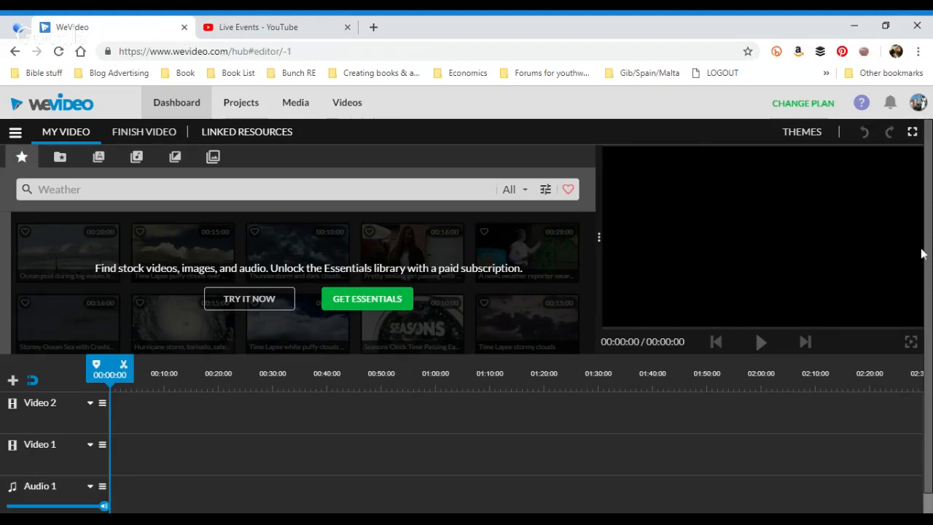
Examine the editor's media folders, text templates, audio, transitions and graphics libraries
{"action": "scroll", "coordinate": [929, 276], "scroll_direction": "down", "scroll_amount": 1}
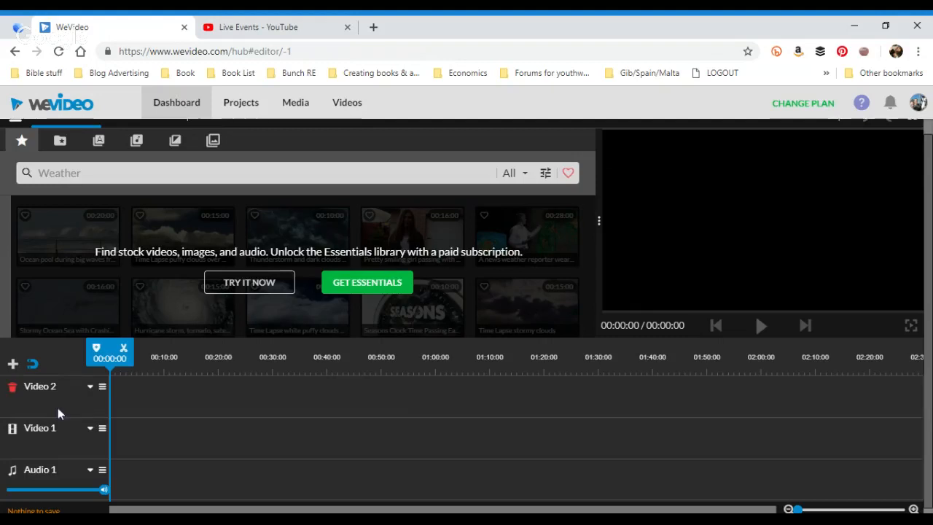
{"action": "left_click", "coordinate": [60, 142]}
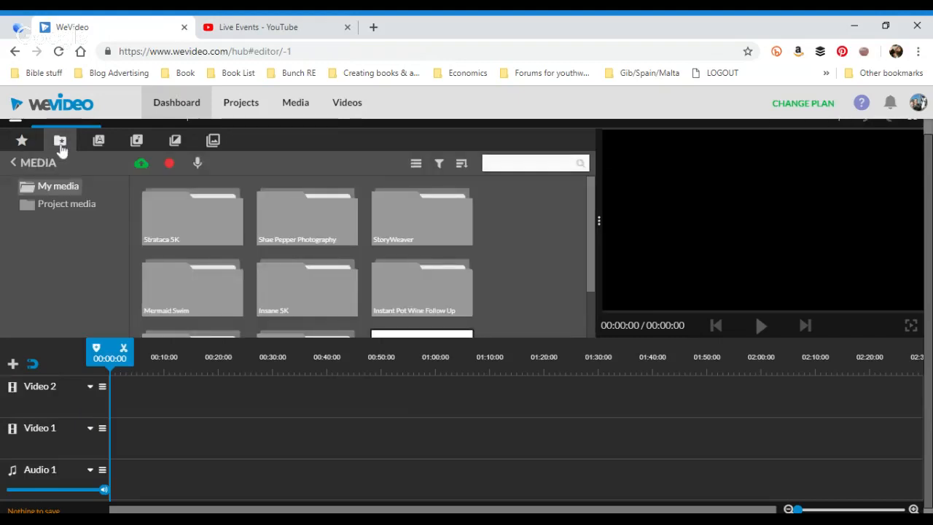
{"action": "left_click", "coordinate": [61, 188]}
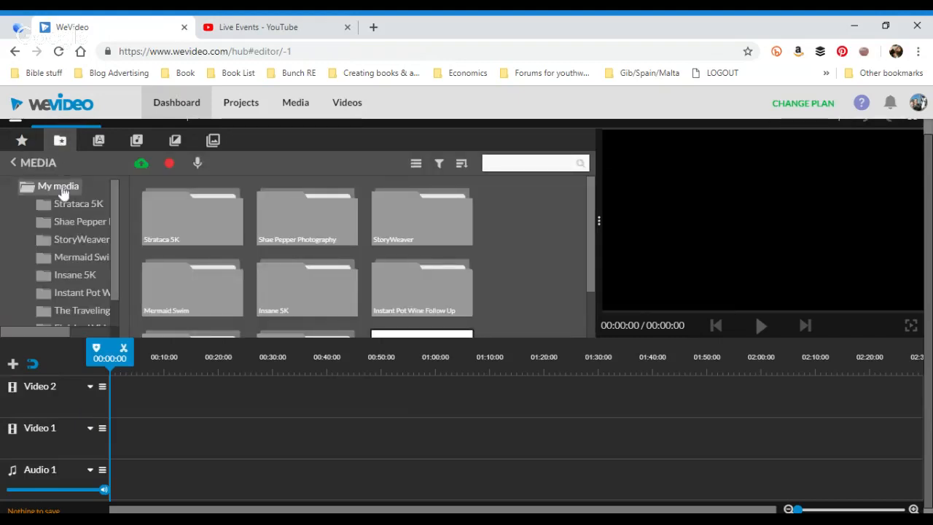
{"action": "left_click", "coordinate": [71, 189]}
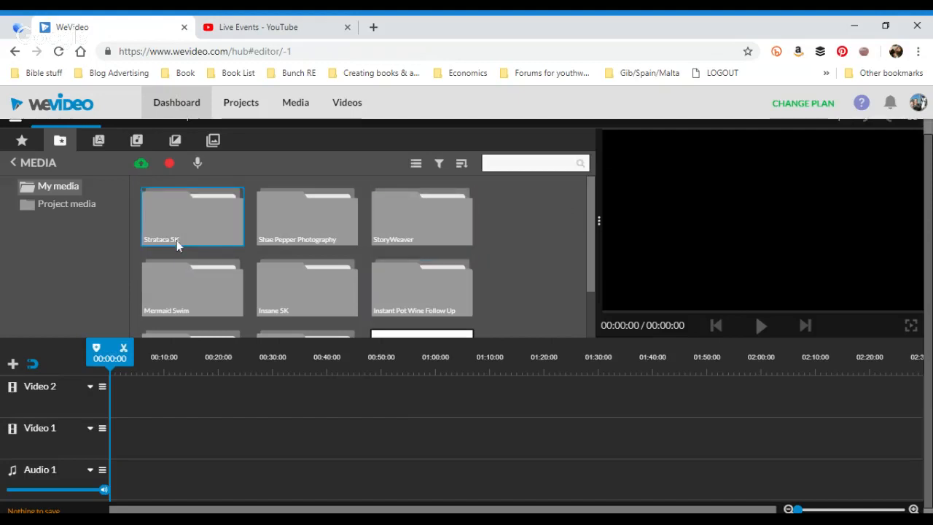
{"action": "left_click", "coordinate": [99, 142]}
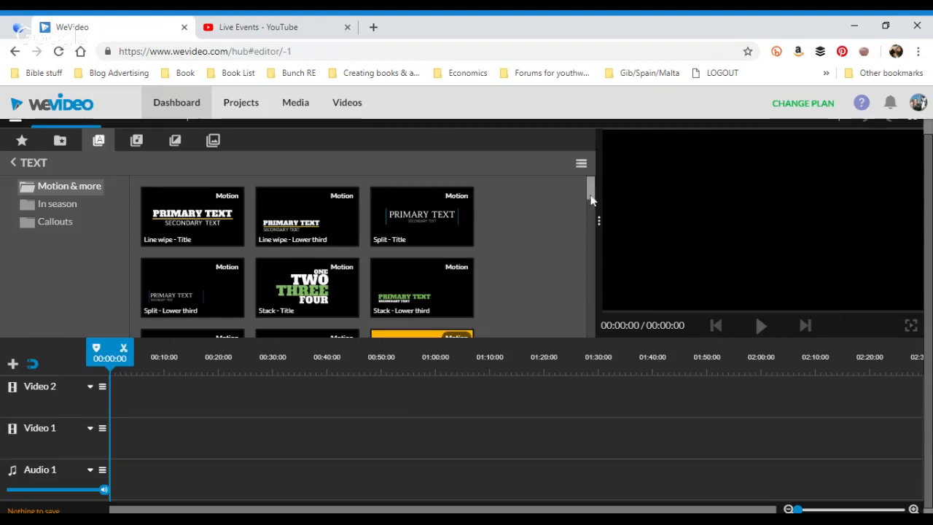
{"action": "left_click_drag", "start_coordinate": [591, 198], "coordinate": [591, 342]}
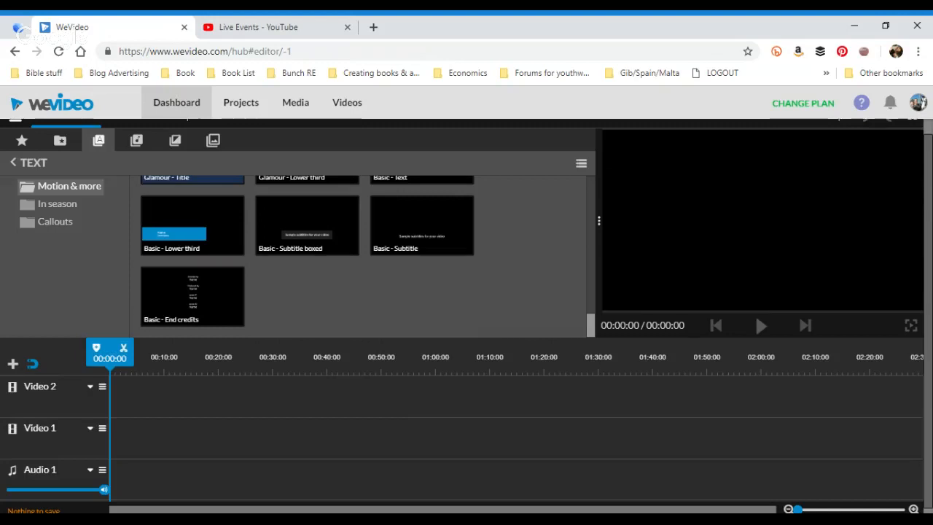
{"action": "left_click_drag", "start_coordinate": [590, 323], "coordinate": [594, 180]}
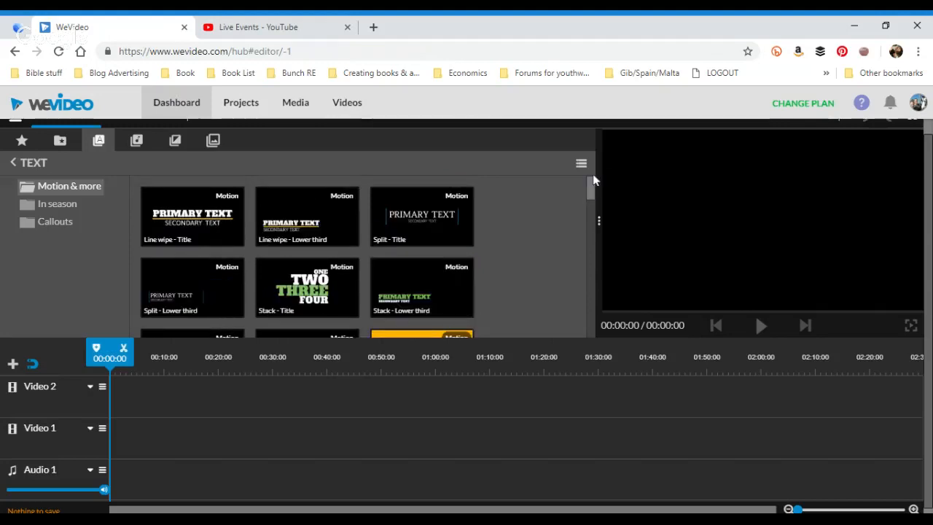
{"action": "left_click", "coordinate": [136, 140]}
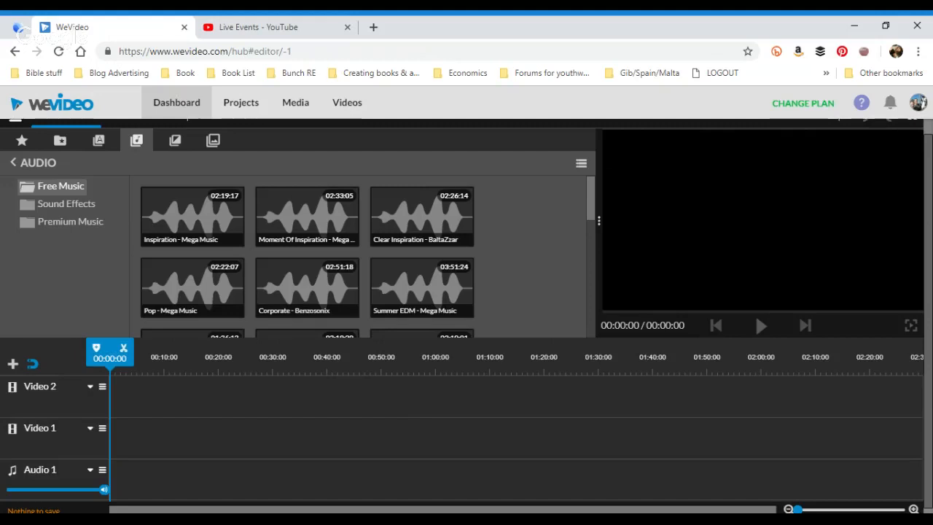
{"action": "left_click", "coordinate": [175, 141]}
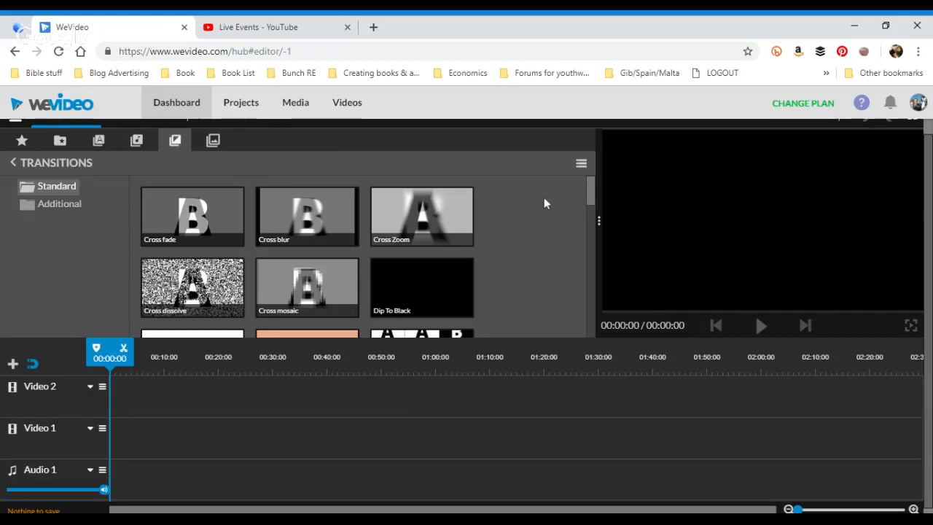
{"action": "mouse_move", "coordinate": [590, 193]}
{"action": "left_mouse_down"}
{"action": "mouse_move", "coordinate": [592, 253]}
{"action": "mouse_move", "coordinate": [593, 179]}
{"action": "left_mouse_up"}
{"action": "left_click", "coordinate": [214, 142]}
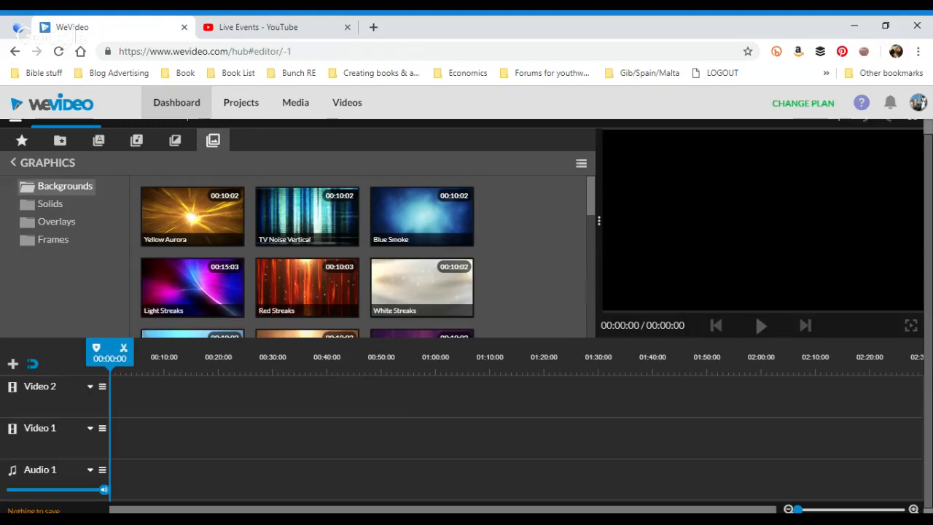
{"action": "left_click", "coordinate": [22, 141]}
Open the Outschool video folder inside The Traveling Teach folder of My media
{"action": "left_click", "coordinate": [60, 142]}
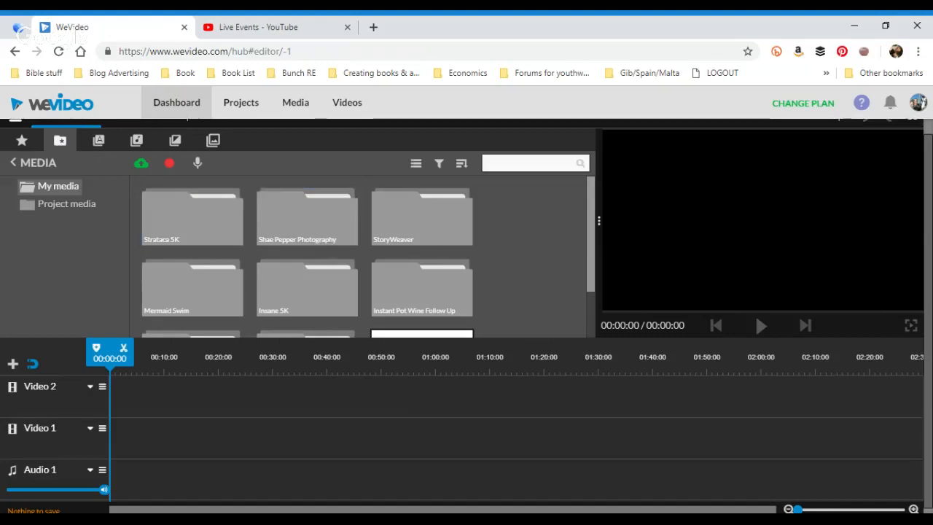
{"action": "scroll", "coordinate": [338, 320], "scroll_direction": "down", "scroll_amount": 2}
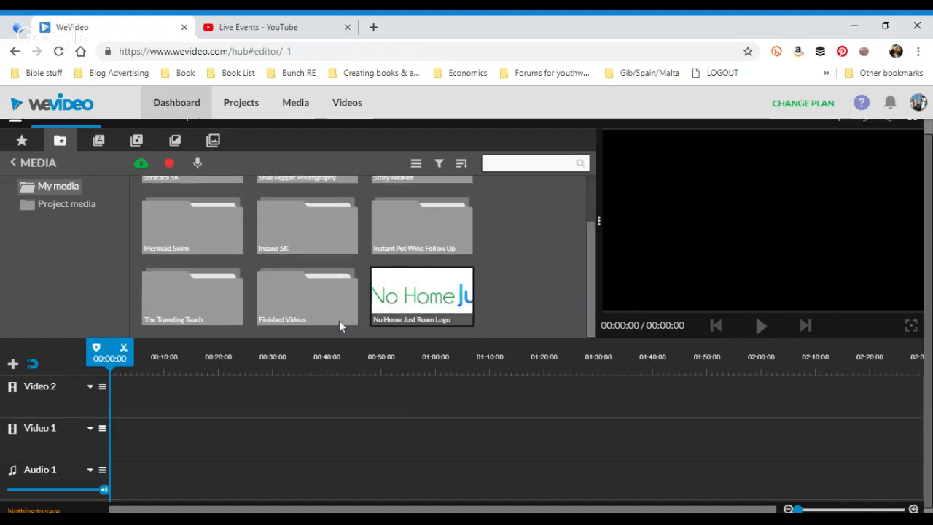
{"action": "double_click", "coordinate": [202, 309]}
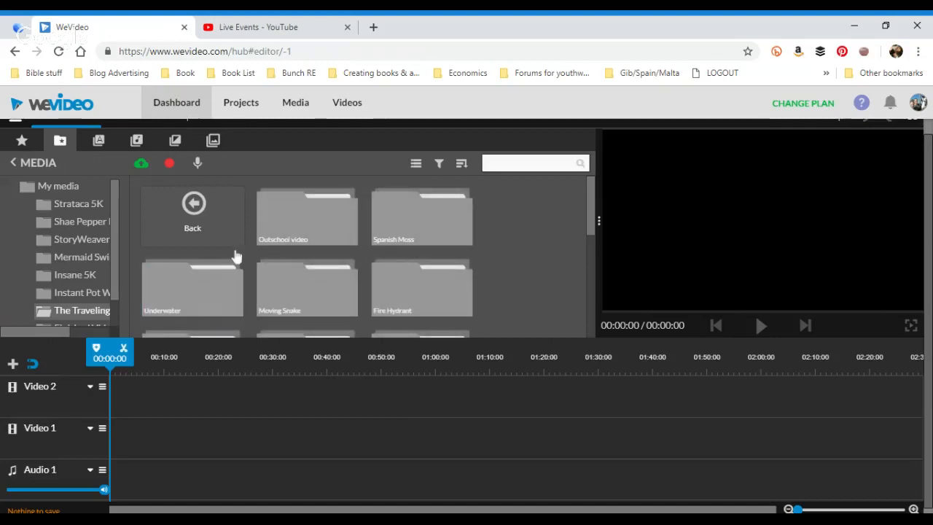
{"action": "double_click", "coordinate": [298, 223]}
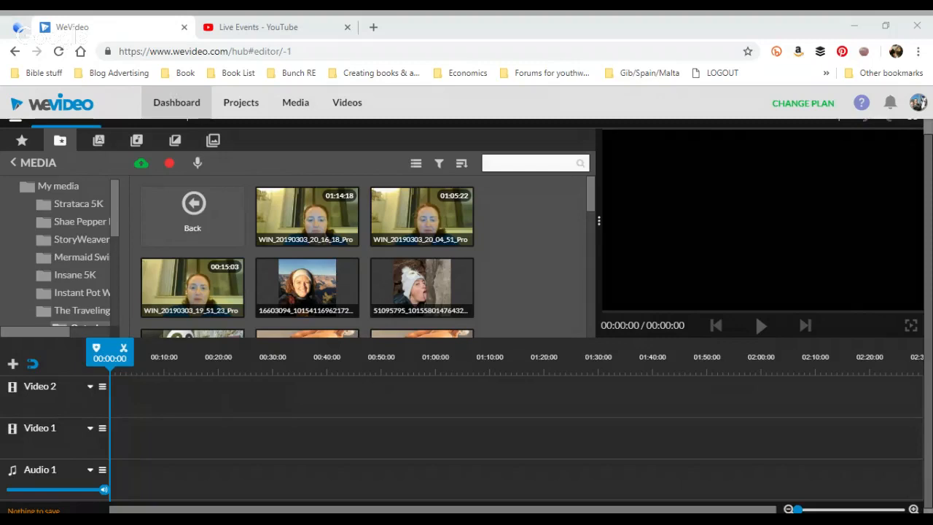
Preview the Stack - Title text template and place it at the start of the Video 1 track
{"action": "left_click", "coordinate": [100, 142]}
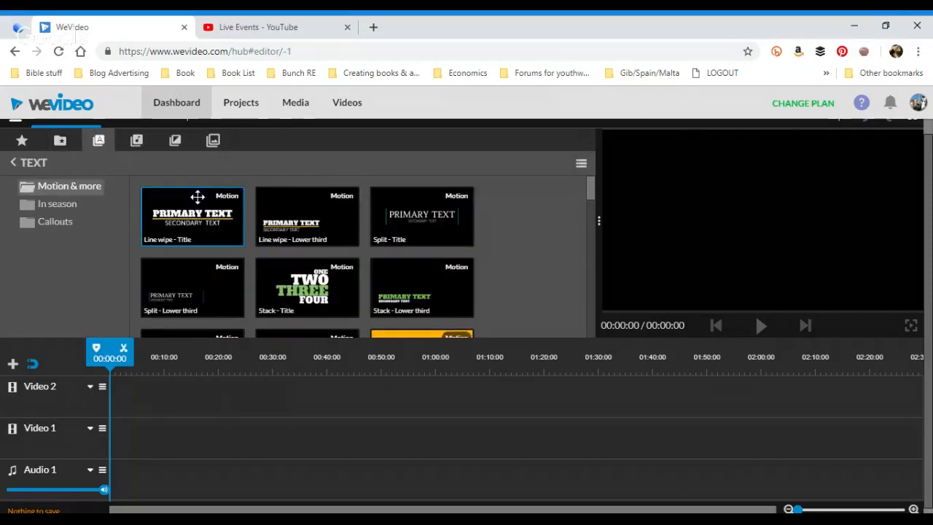
{"action": "left_click", "coordinate": [318, 286]}
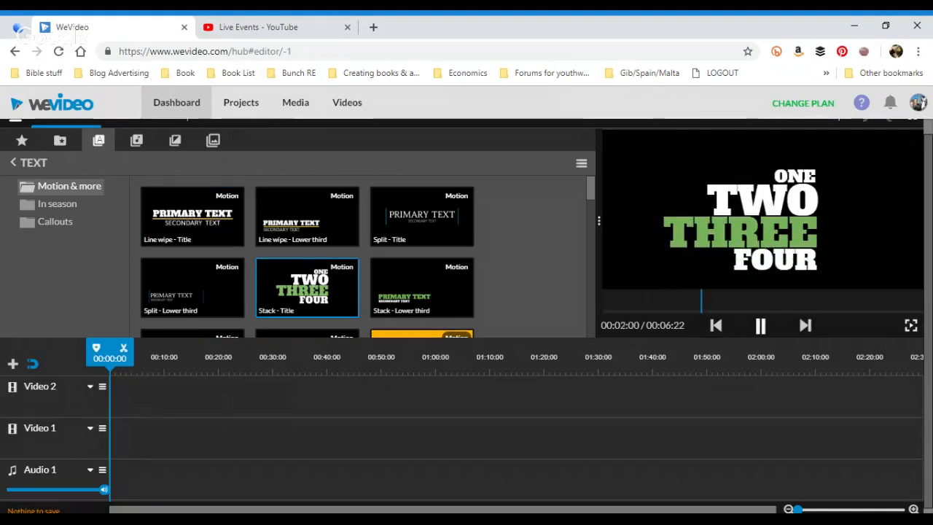
{"action": "left_click_drag", "start_coordinate": [319, 286], "coordinate": [130, 423]}
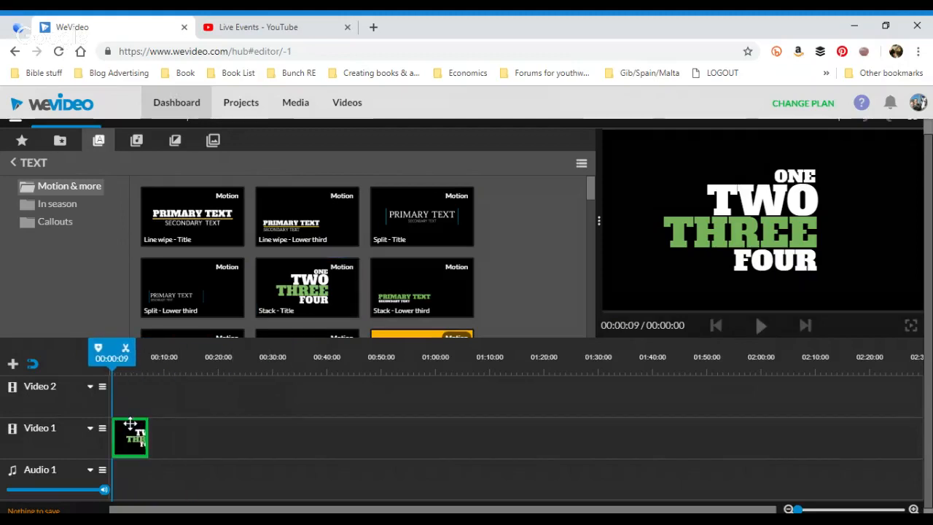
Edit the title clip on Video 1, entering the teacher's full name as line one and "Best Teacher Ever" as line two
{"action": "double_click", "coordinate": [137, 440]}
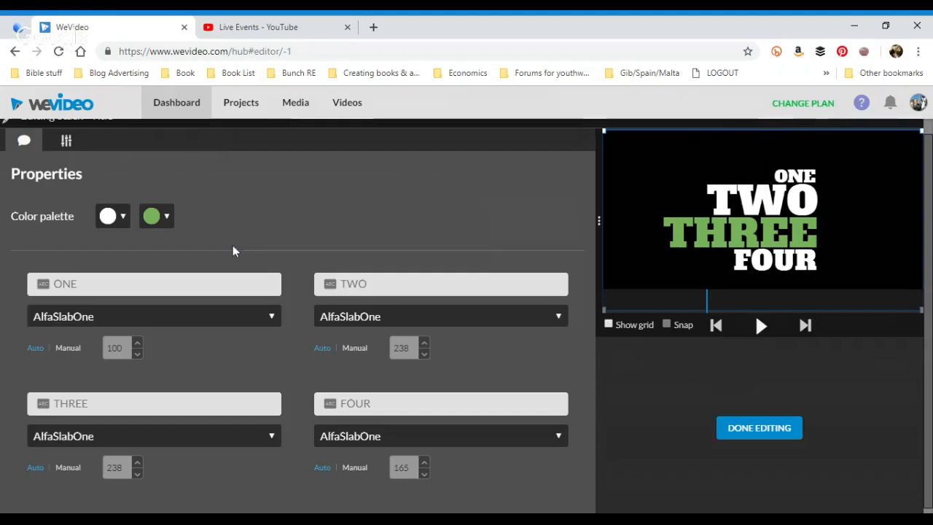
{"action": "left_click", "coordinate": [58, 283]}
{"action": "type", "text": "Shae Ppepe"}
{"action": "key", "text": "Tab"}
{"action": "type", "text": "Best Re"}
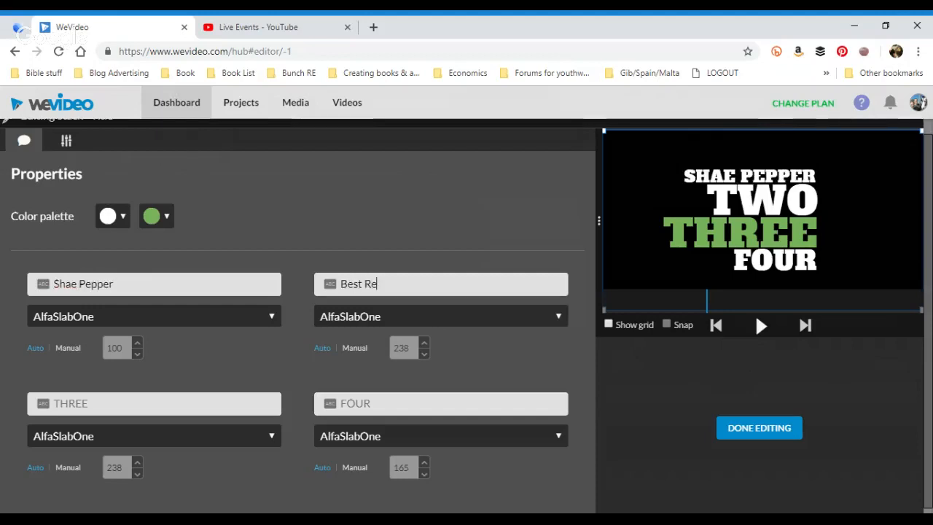
{"action": "key", "text": "BackSpace"}
{"action": "key", "text": "BackSpace"}
{"action": "type", "text": "Teacher Ever"}
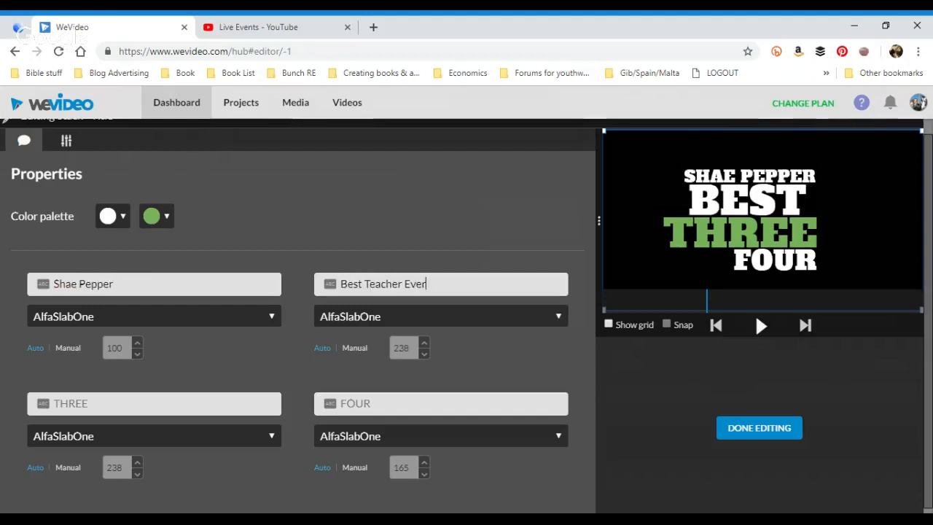
Set the title's third line to "No Really" and its fourth line to "Sorry if you thought you were"
{"action": "left_click", "coordinate": [99, 398]}
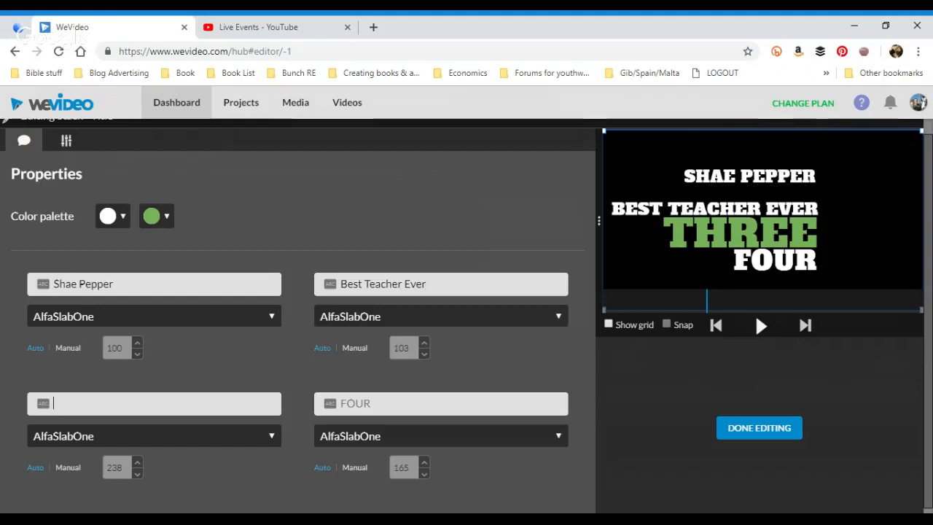
{"action": "type", "text": "No Really"}
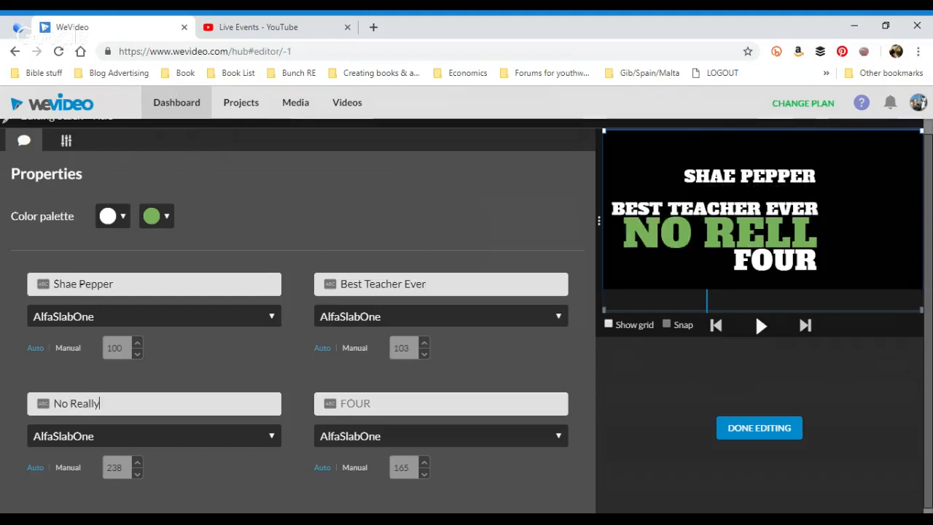
{"action": "key", "text": "Tab"}
{"action": "type", "text": "Sorry"}
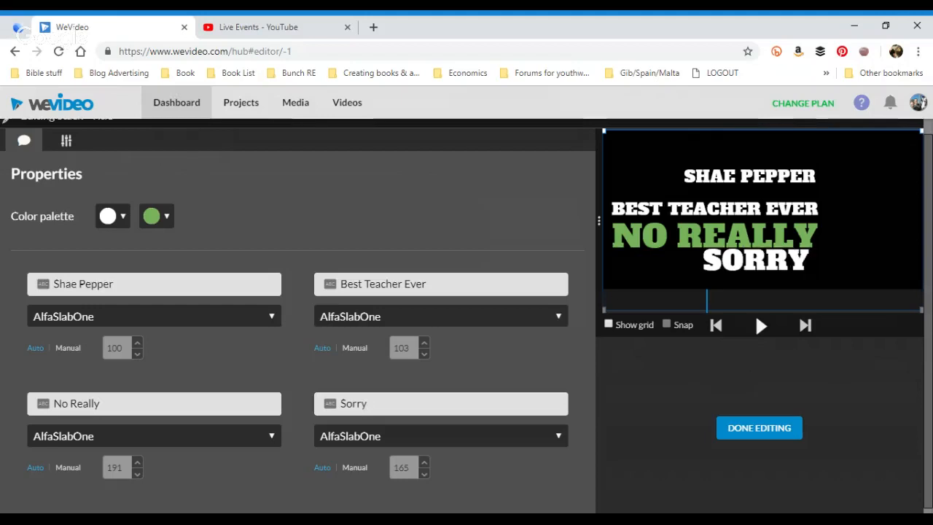
{"action": "type", "text": " if you thought yout wer"}
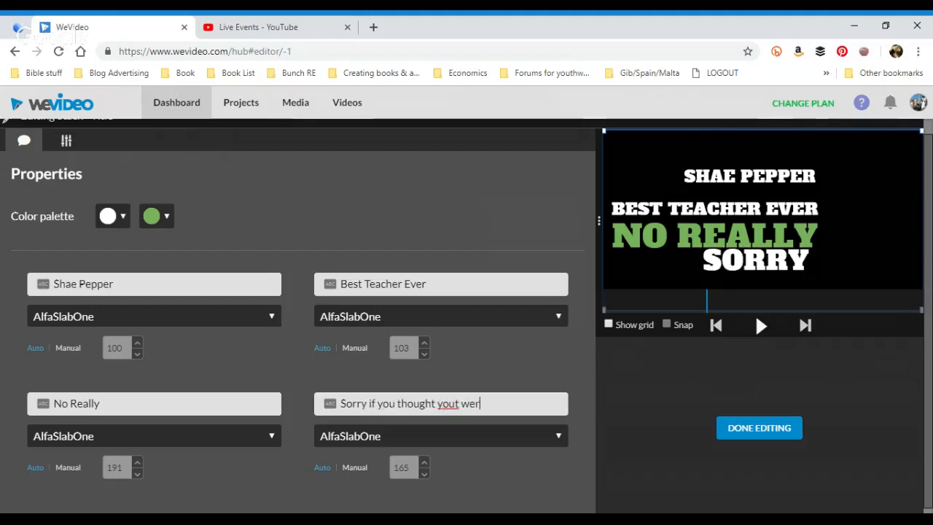
{"action": "key", "text": "BackSpace"}
{"action": "key", "text": "BackSpace"}
{"action": "key", "text": "BackSpace"}
{"action": "key", "text": "BackSpace"}
{"action": "key", "text": "BackSpace"}
{"action": "key", "text": "BackSpace"}
{"action": "type", "text": "u were"}
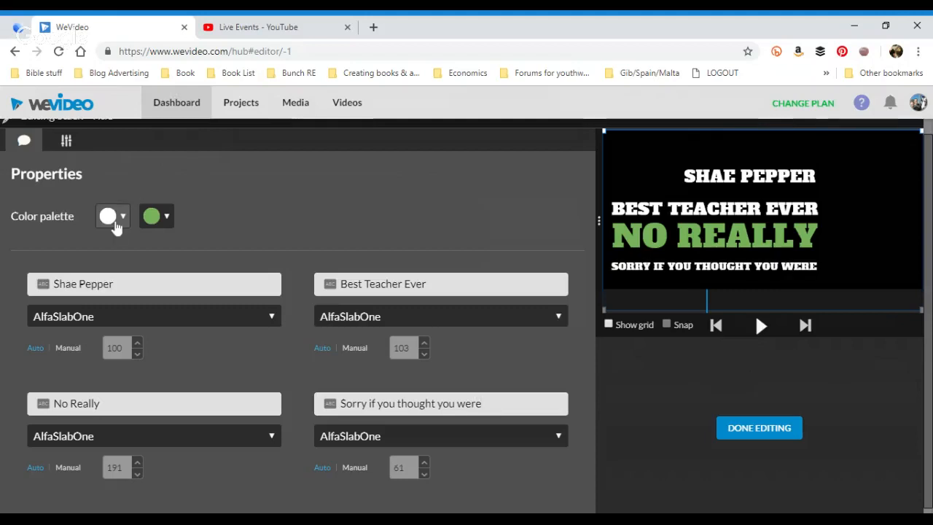
Set the title's primary colour to orange, rgb(255, 153, 0), and its accent colour to magenta, rgb(255, 0, 255)
{"action": "left_click", "coordinate": [115, 218]}
{"action": "left_click", "coordinate": [138, 251]}
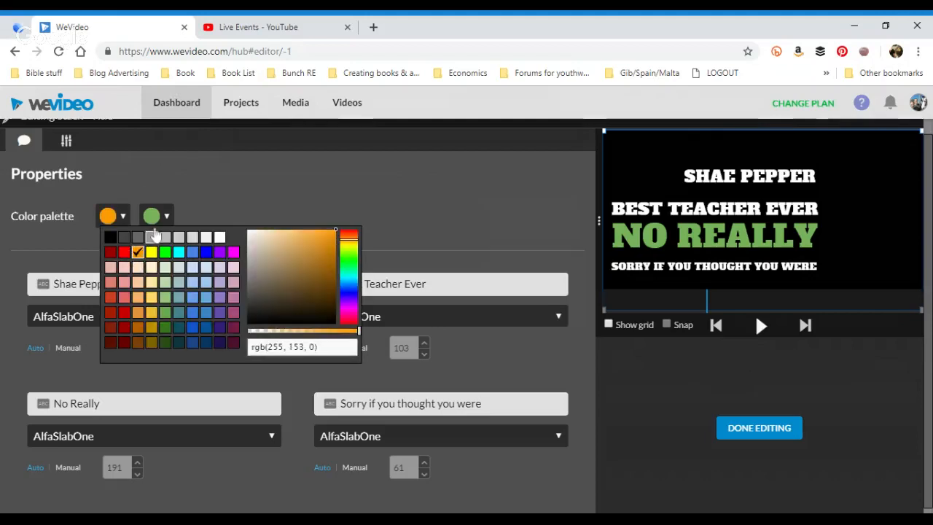
{"action": "left_click", "coordinate": [153, 216]}
{"action": "left_click", "coordinate": [277, 252]}
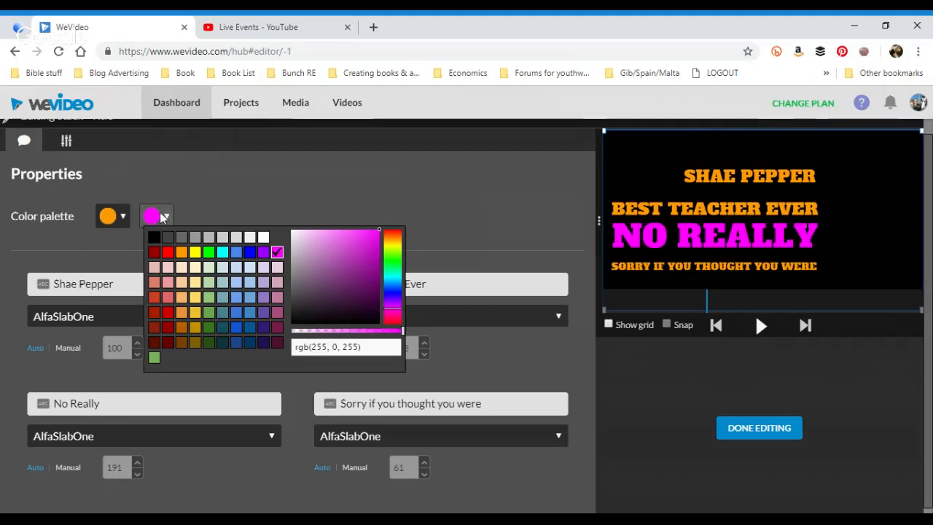
Set the title's primary colour to white and its accent colour to green, rgb(106, 168, 79)
{"action": "left_click", "coordinate": [121, 215]}
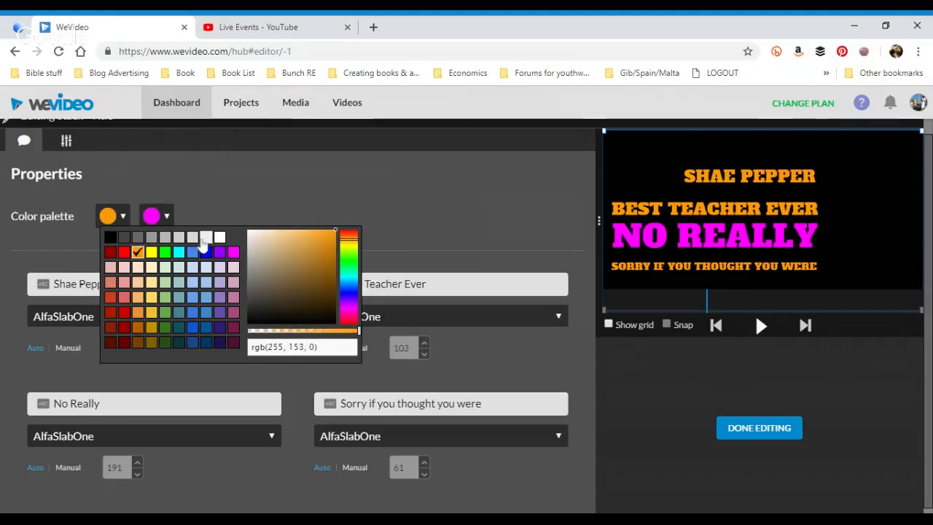
{"action": "left_click", "coordinate": [219, 237]}
{"action": "left_click", "coordinate": [153, 216]}
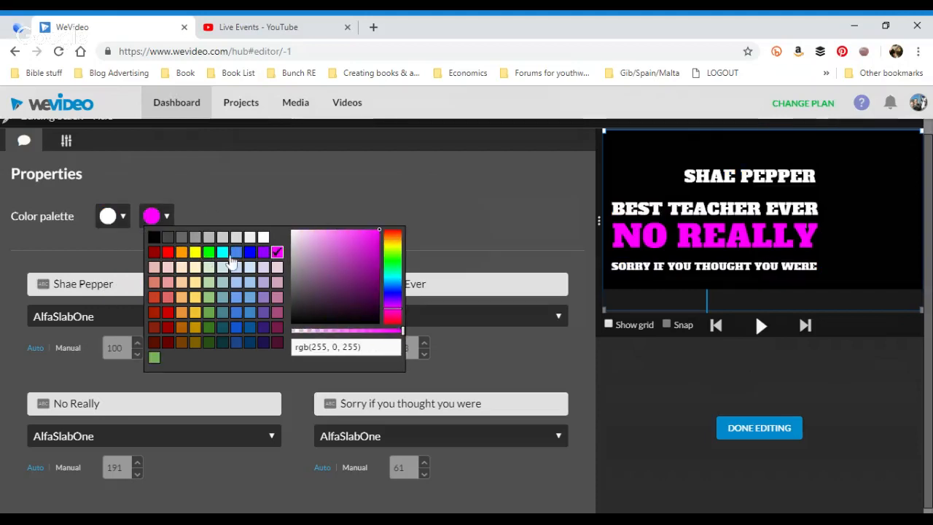
{"action": "left_click", "coordinate": [209, 312]}
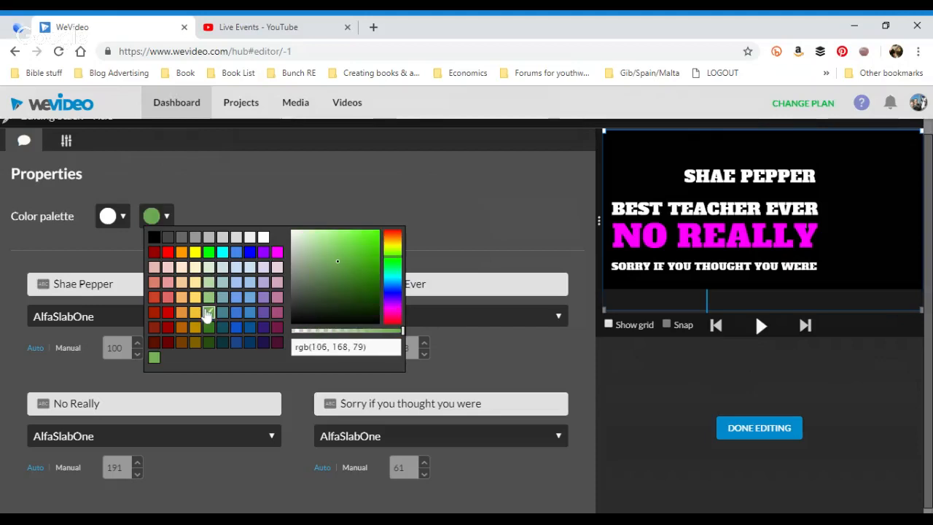
{"action": "left_click", "coordinate": [352, 133]}
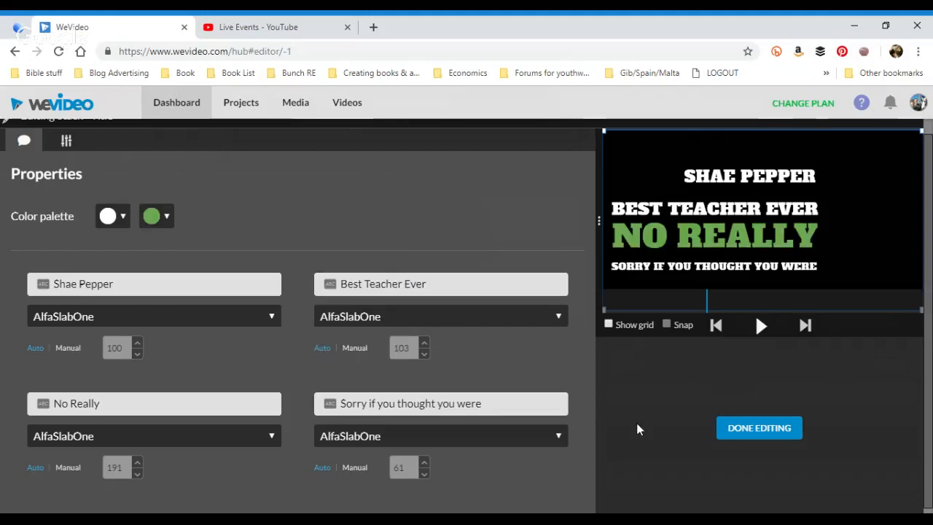
Set the "Best Teacher Ever" line's font to 3Dumb and the teacher's name line's font to AmaticSC
{"action": "left_click", "coordinate": [351, 319]}
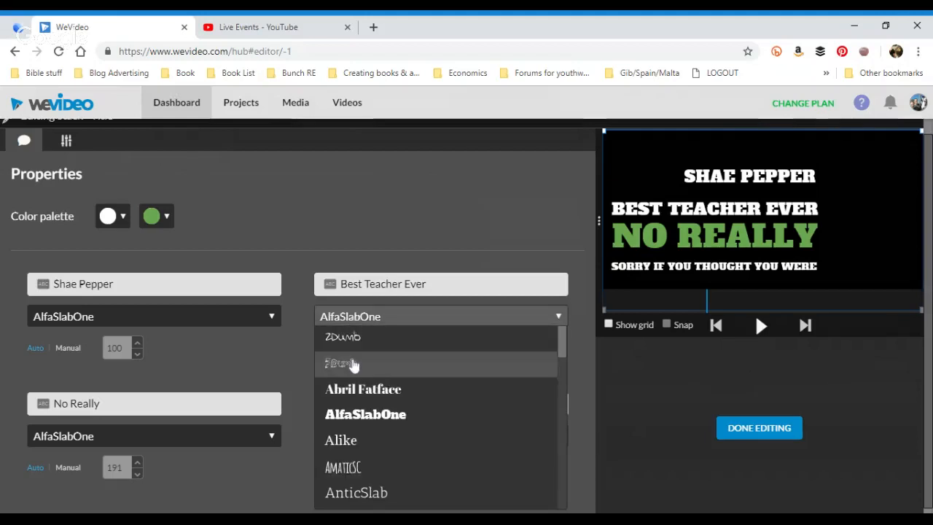
{"action": "left_click", "coordinate": [352, 364]}
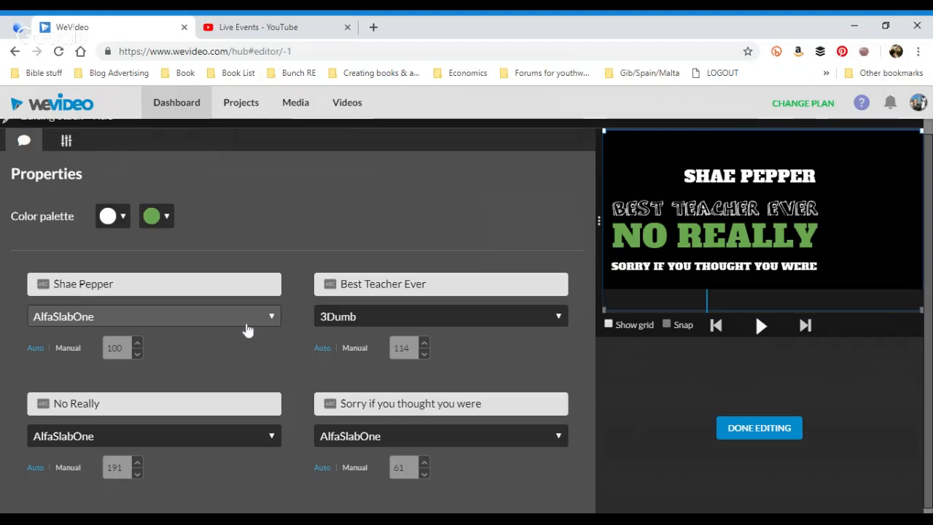
{"action": "left_click", "coordinate": [247, 324]}
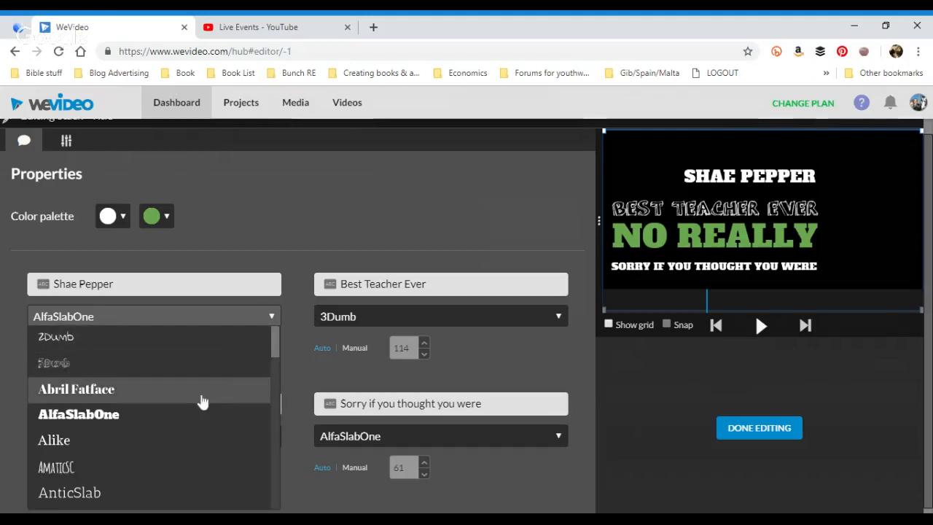
{"action": "left_click", "coordinate": [161, 464]}
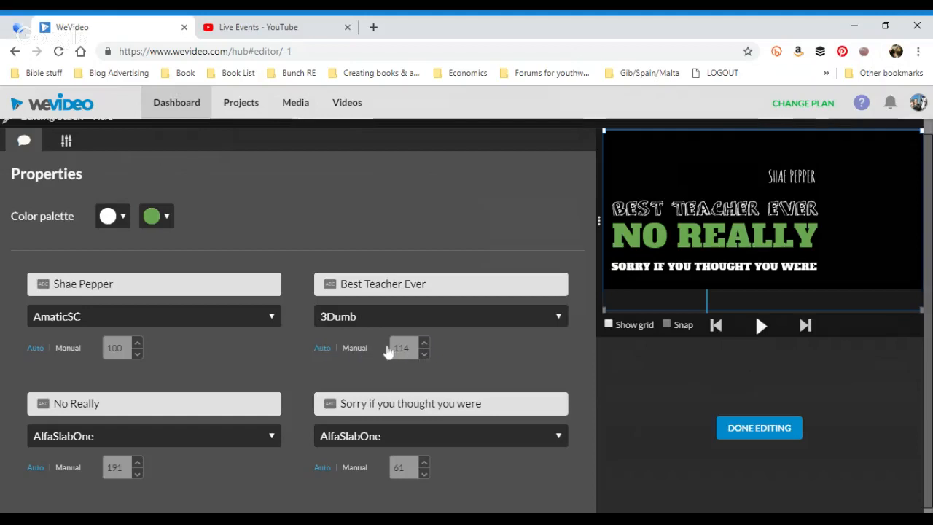
Switch the "Best Teacher Ever" line to manual sizing at 114 and finish editing the title
{"action": "left_click", "coordinate": [361, 348]}
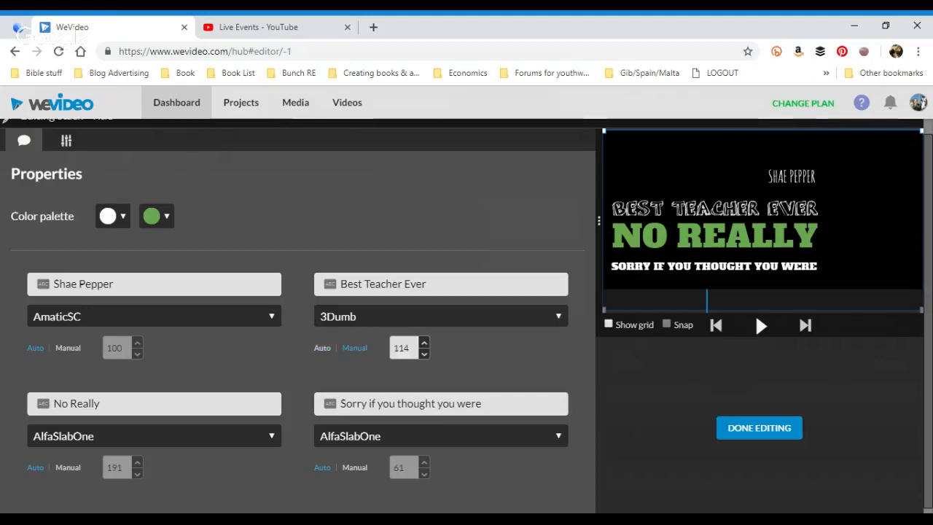
{"action": "left_click", "coordinate": [424, 355]}
{"action": "left_click", "coordinate": [424, 355]}
{"action": "left_click", "coordinate": [424, 354]}
{"action": "left_click", "coordinate": [424, 354]}
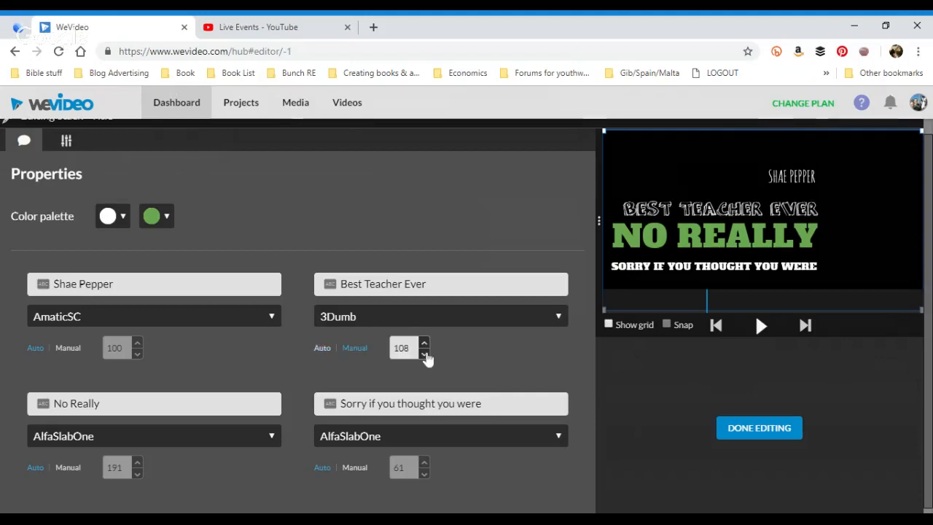
{"action": "left_click", "coordinate": [424, 343]}
{"action": "left_click", "coordinate": [425, 345]}
{"action": "left_click", "coordinate": [425, 344]}
{"action": "left_click", "coordinate": [424, 345]}
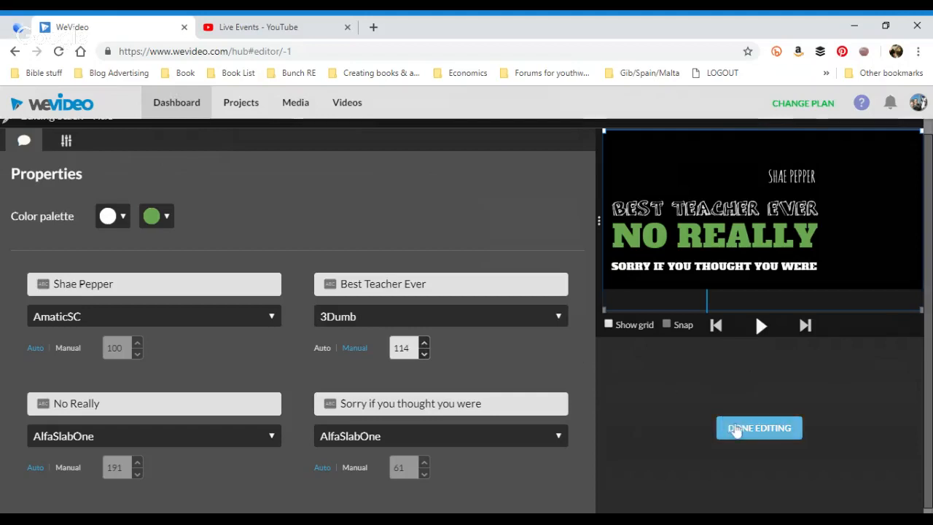
{"action": "left_click", "coordinate": [736, 430]}
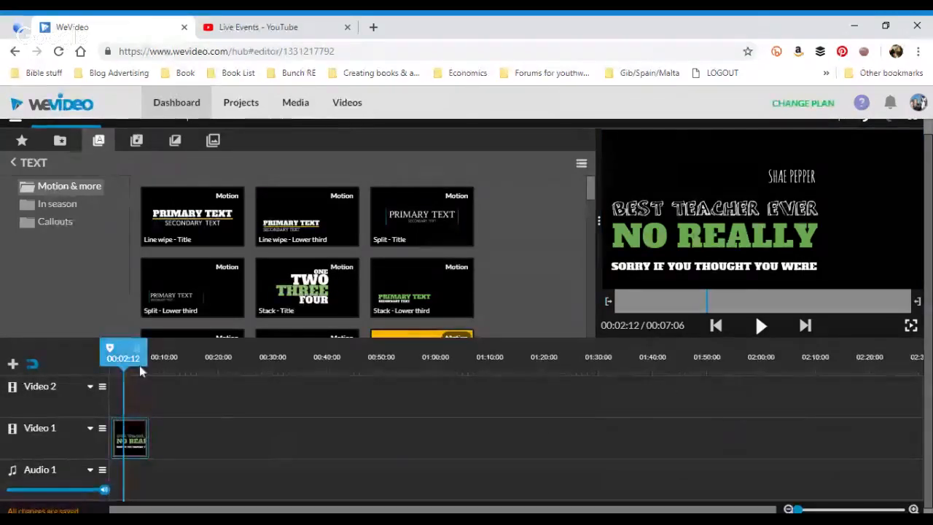
Open the media library and look at its options for importing media, without importing anything
{"action": "left_click", "coordinate": [141, 149]}
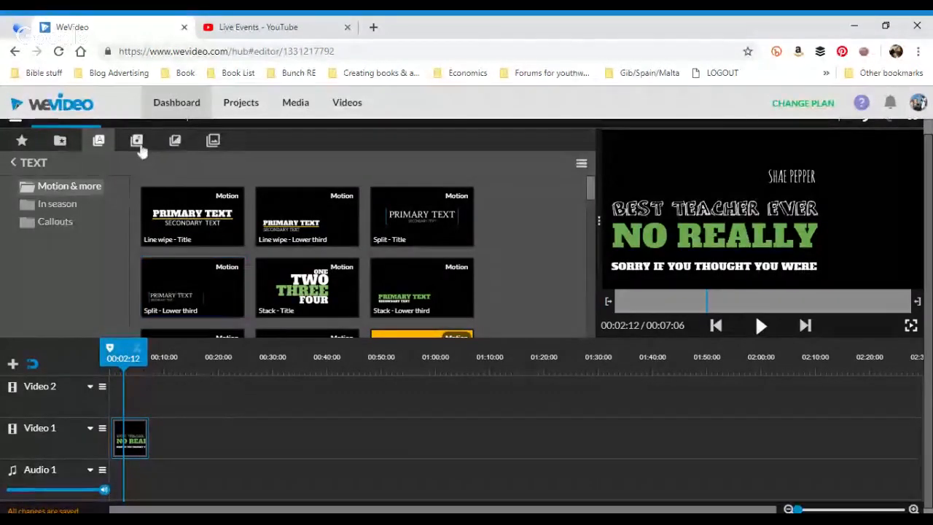
{"action": "left_click", "coordinate": [140, 149]}
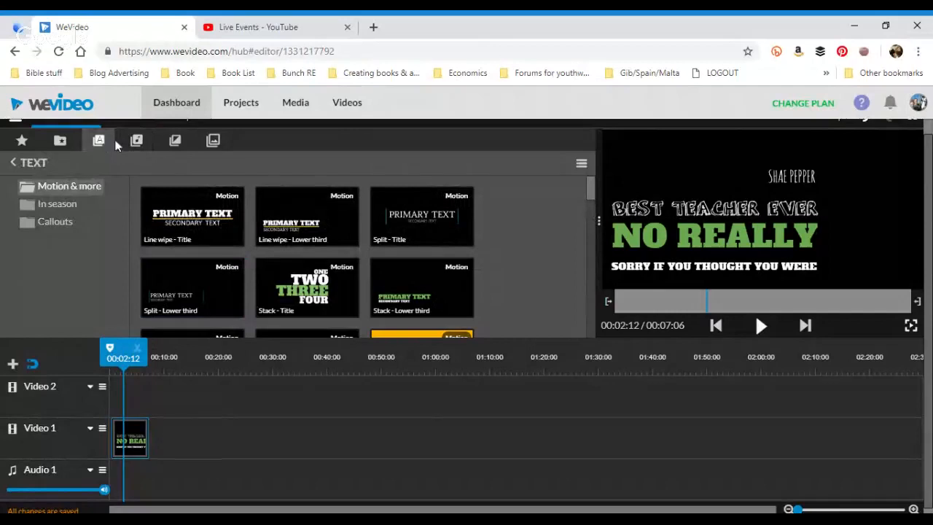
{"action": "left_click", "coordinate": [63, 143]}
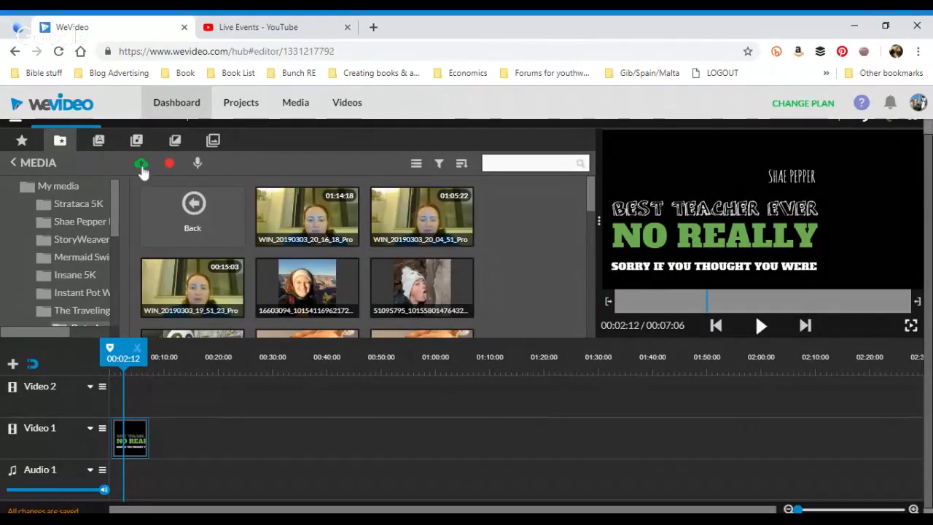
{"action": "left_click", "coordinate": [143, 166]}
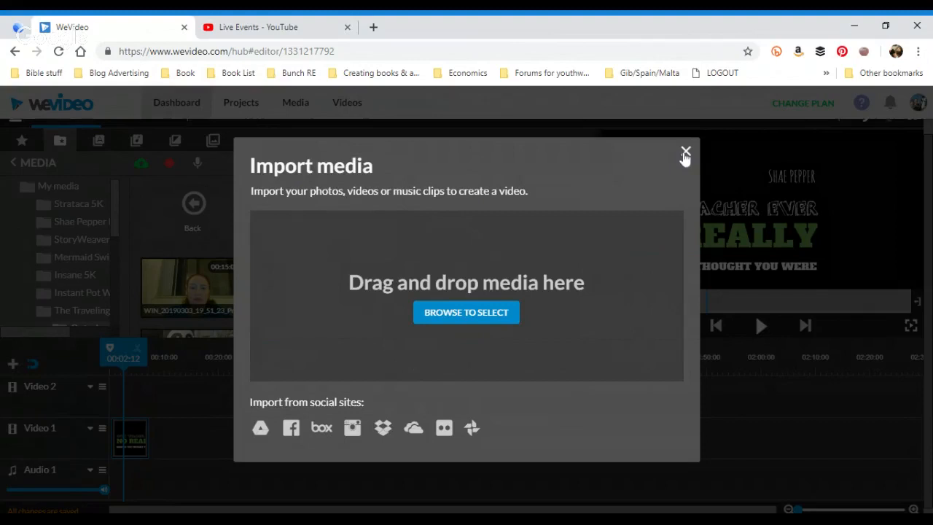
{"action": "left_click", "coordinate": [685, 155]}
Add the WIN_20190303_19_51_23_Pro video to Video 1 after the title, followed by the canyon selfie and the green sunglasses photo
{"action": "left_click_drag", "start_coordinate": [186, 288], "coordinate": [169, 437]}
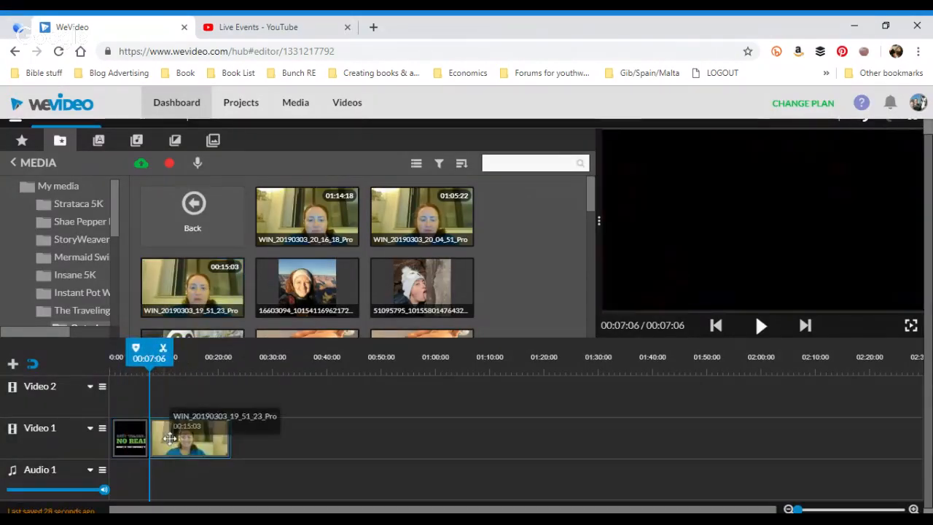
{"action": "left_click_drag", "start_coordinate": [304, 435], "coordinate": [306, 433]}
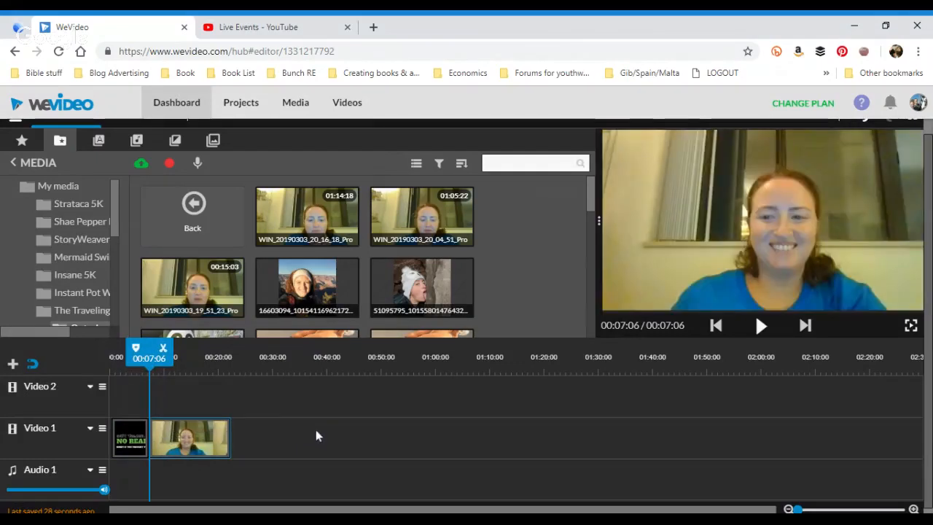
{"action": "left_click_drag", "start_coordinate": [591, 186], "coordinate": [593, 220]}
{"action": "left_click_drag", "start_coordinate": [306, 204], "coordinate": [255, 435]}
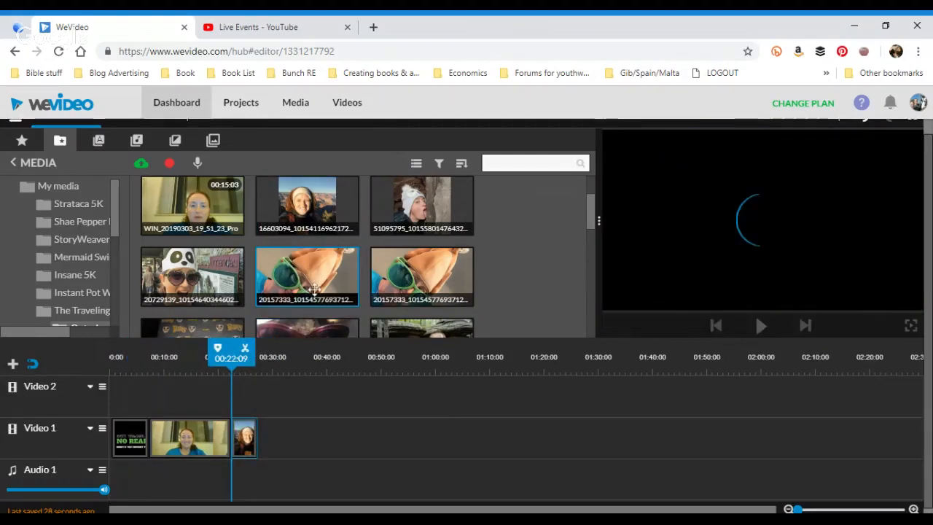
{"action": "left_click_drag", "start_coordinate": [310, 290], "coordinate": [271, 437]}
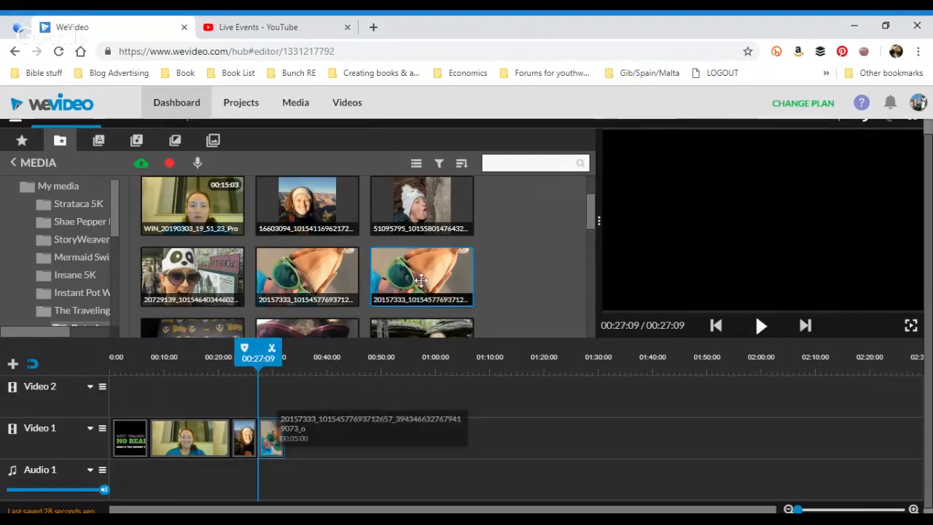
Append five more photos to Video 1, including "My favorite animal of all", "Like Llamas" and, as the last one, "Like aerial yoga"
{"action": "scroll", "coordinate": [590, 223], "scroll_direction": "down", "scroll_amount": 1}
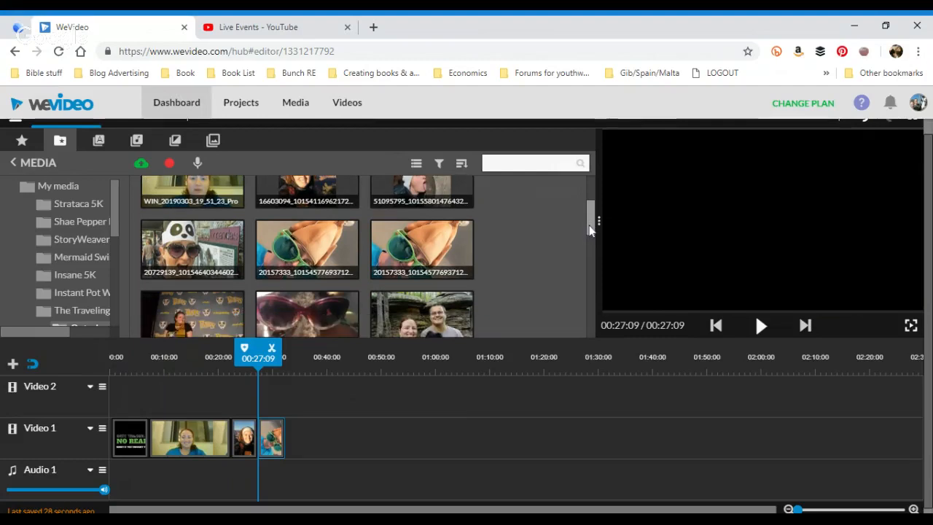
{"action": "scroll", "coordinate": [591, 230], "scroll_direction": "down", "scroll_amount": 1}
{"action": "left_click_drag", "start_coordinate": [349, 295], "coordinate": [328, 437]}
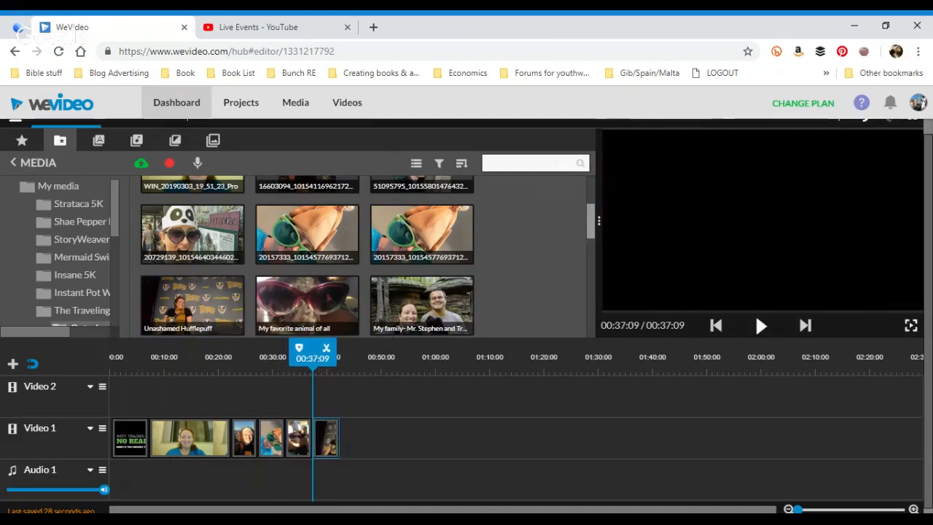
{"action": "scroll", "coordinate": [591, 230], "scroll_direction": "down", "scroll_amount": 3}
{"action": "left_click_drag", "start_coordinate": [307, 248], "coordinate": [354, 435]}
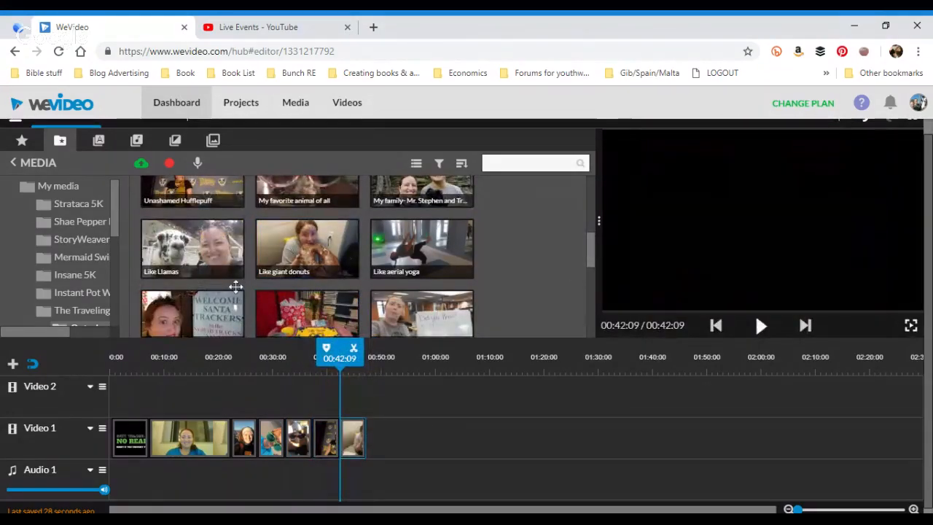
{"action": "left_click_drag", "start_coordinate": [223, 263], "coordinate": [386, 434]}
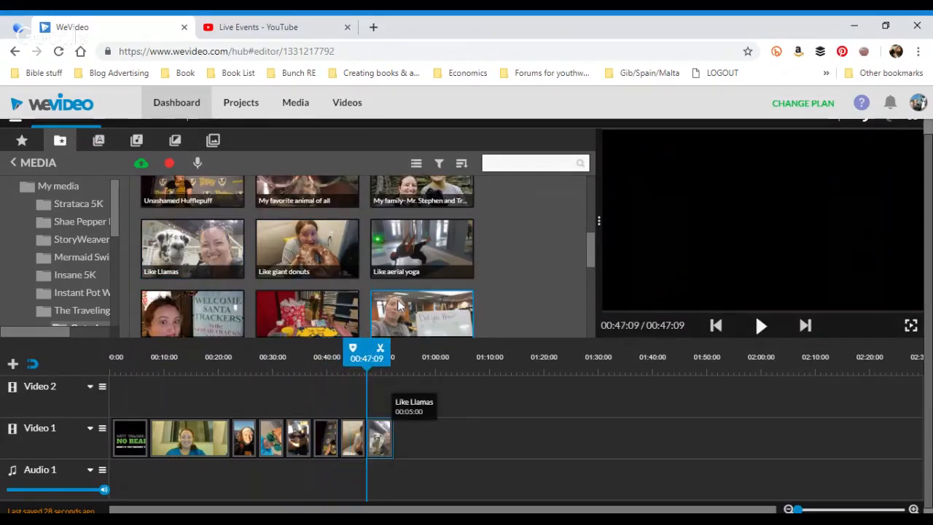
{"action": "left_click_drag", "start_coordinate": [423, 242], "coordinate": [410, 433]}
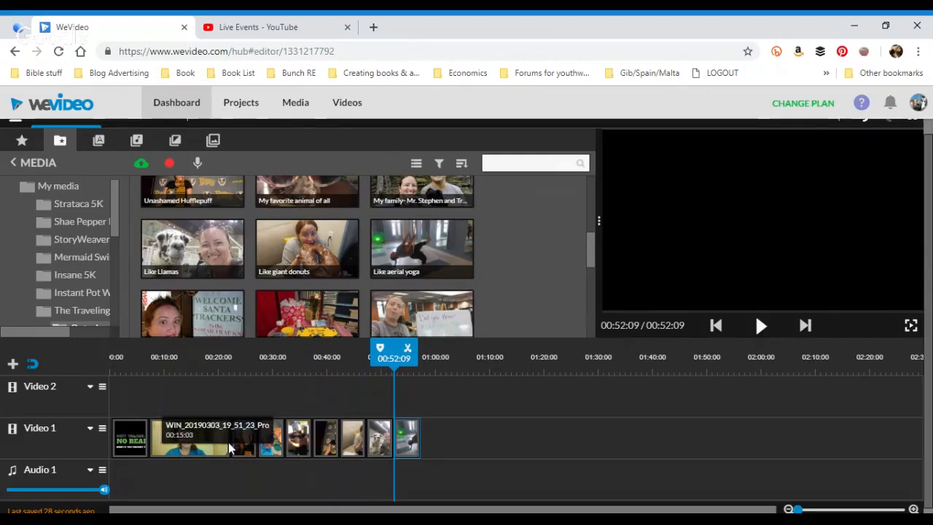
Preview the "Like aerial yoga" photo at the end of the timeline
{"action": "left_click", "coordinate": [415, 455]}
{"action": "left_click", "coordinate": [415, 454]}
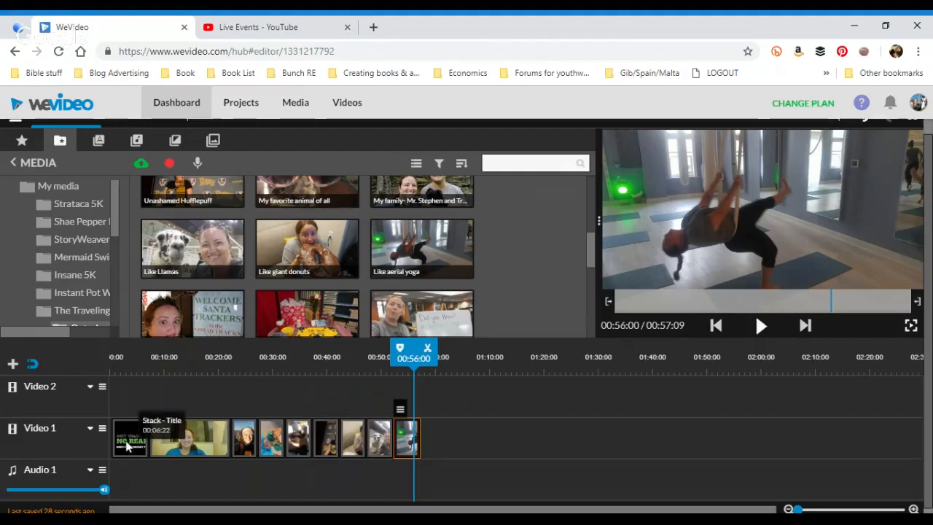
{"action": "left_click", "coordinate": [439, 439]}
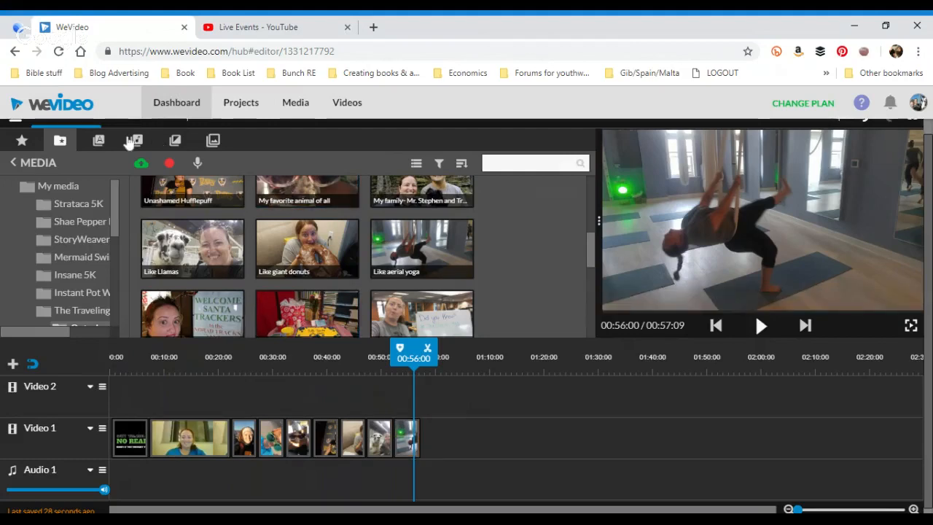
Add the "Stack - Lower third" motion text to the end of Video 1, after the aerial yoga photo
{"action": "left_click", "coordinate": [99, 141]}
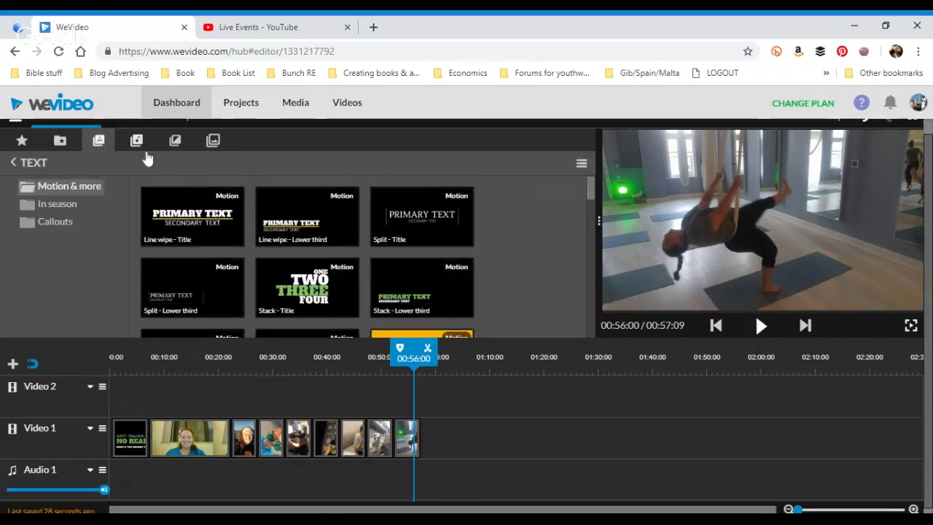
{"action": "left_click", "coordinate": [391, 293]}
{"action": "left_click_drag", "start_coordinate": [392, 294], "coordinate": [443, 446]}
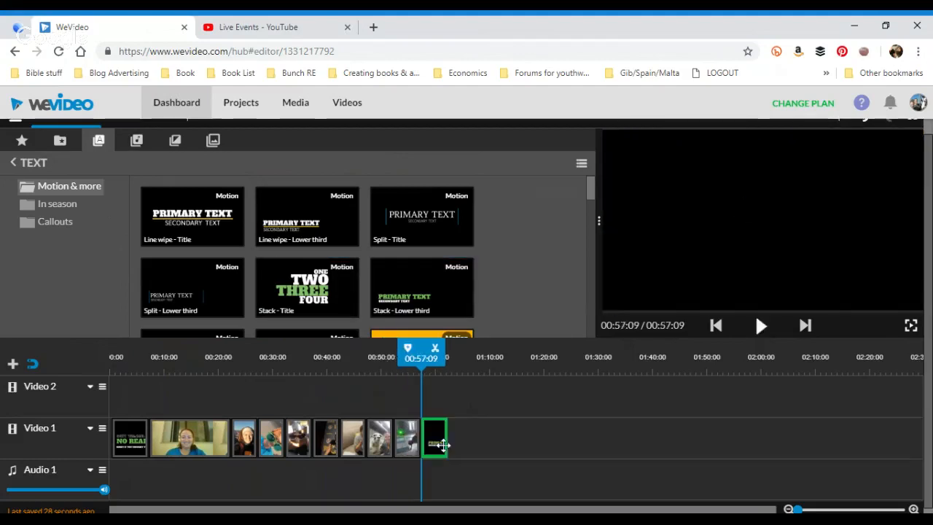
Edit the lower third, entering the teacher's full name as primary text and "Your Favorite Outschool Teacher" as secondary text
{"action": "double_click", "coordinate": [441, 441]}
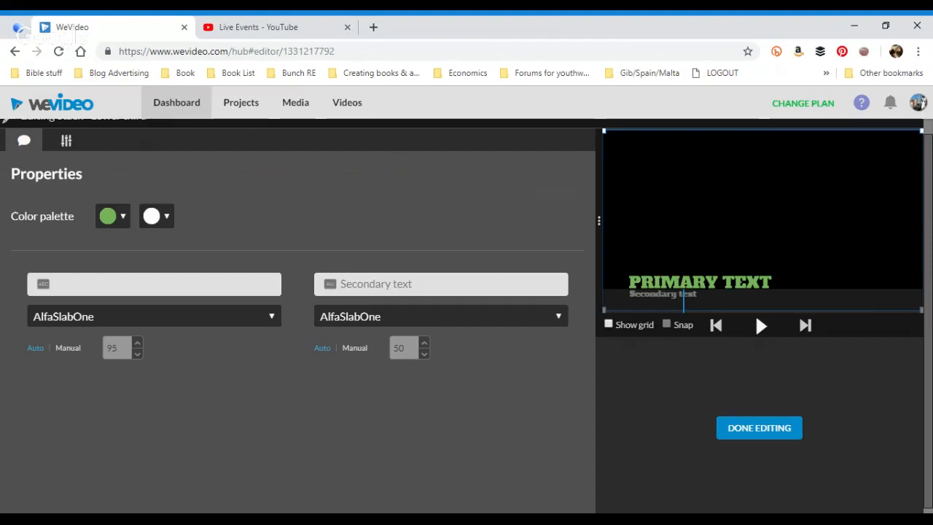
{"action": "type", "text": "Shae Pepper"}
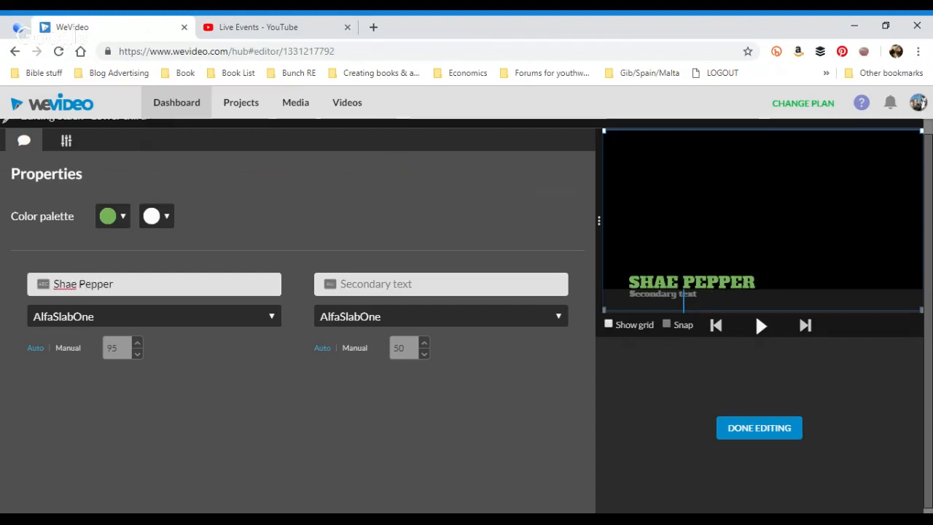
{"action": "left_click", "coordinate": [341, 283]}
{"action": "type", "text": "Your Favorite "}
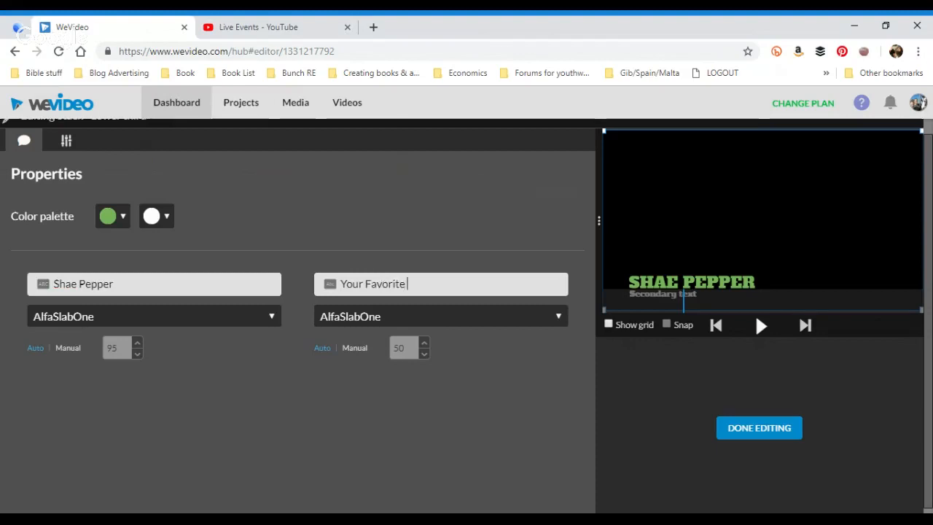
{"action": "type", "text": "Outschool teach"}
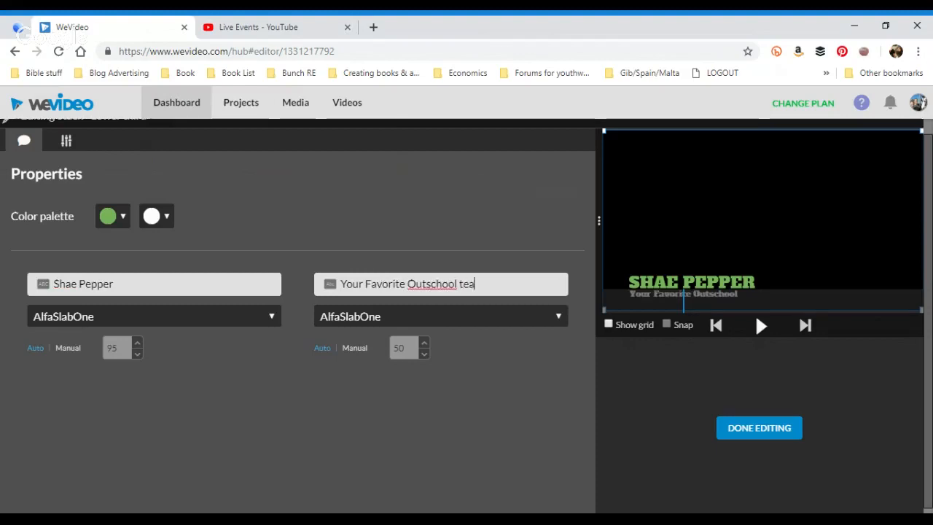
{"action": "key", "text": "BackSpace"}
{"action": "key", "text": "BackSpace"}
{"action": "key", "text": "BackSpace"}
{"action": "key", "text": "BackSpace"}
{"action": "key", "text": "BackSpace"}
{"action": "type", "text": "Teacher"}
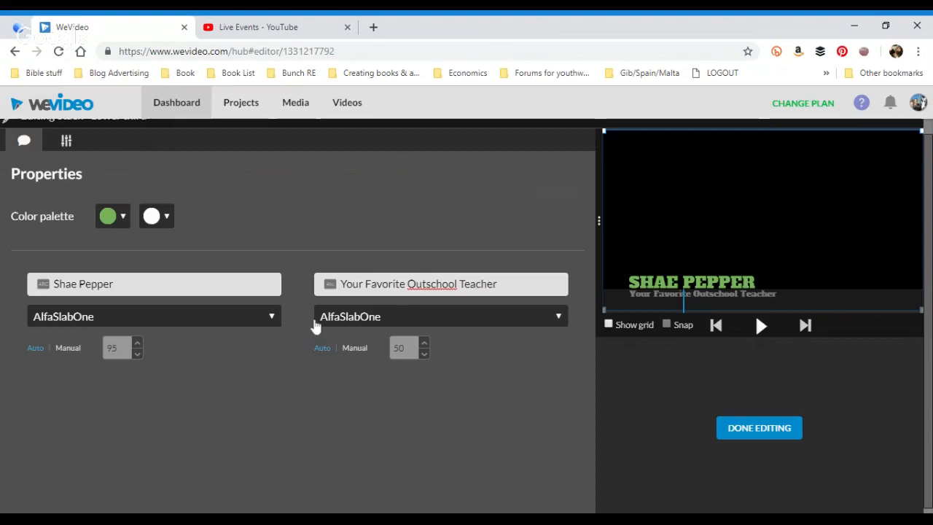
Set the lower third's primary font to AnticSlab and its secondary font to 2Dumb, and finish editing it
{"action": "left_click", "coordinate": [270, 322]}
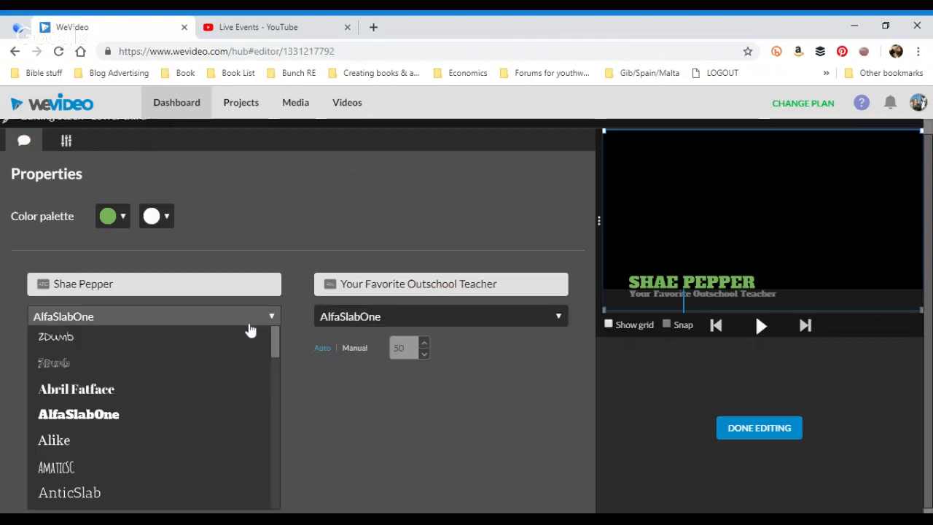
{"action": "left_click", "coordinate": [183, 491]}
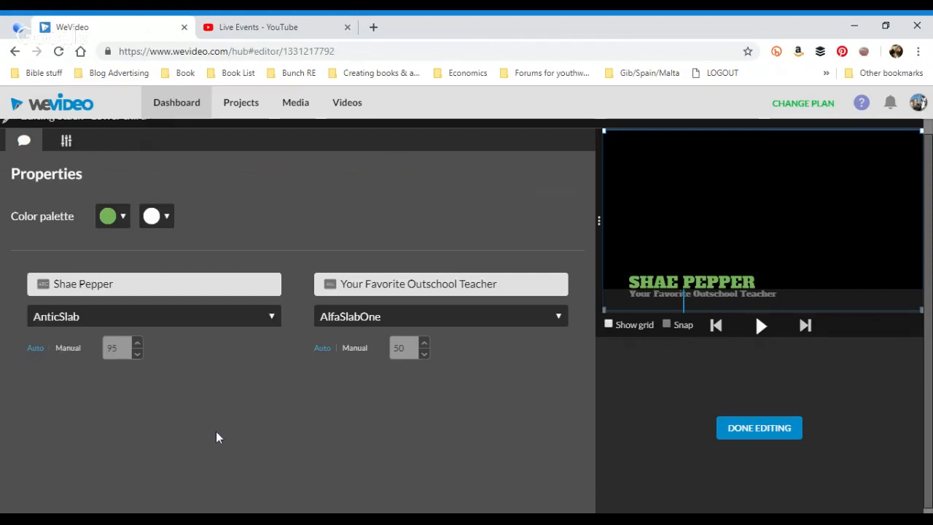
{"action": "left_click", "coordinate": [365, 318]}
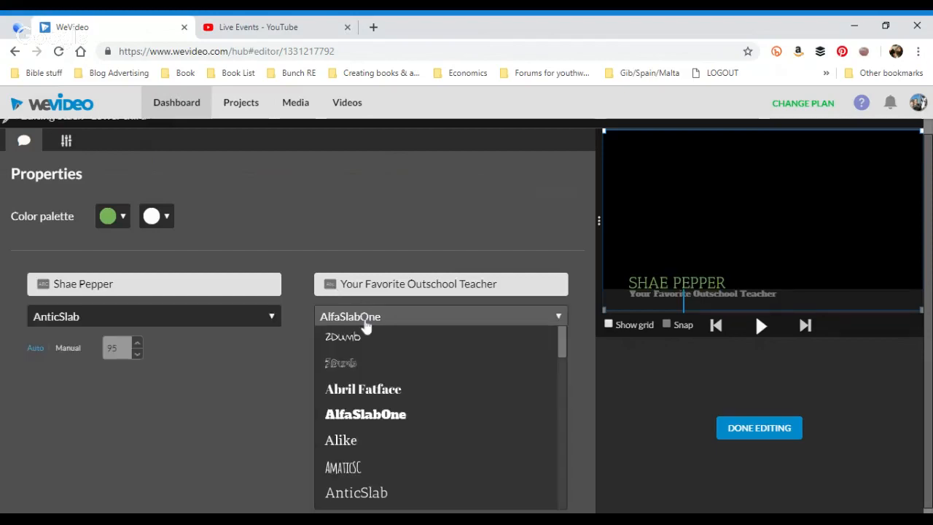
{"action": "left_click", "coordinate": [365, 335]}
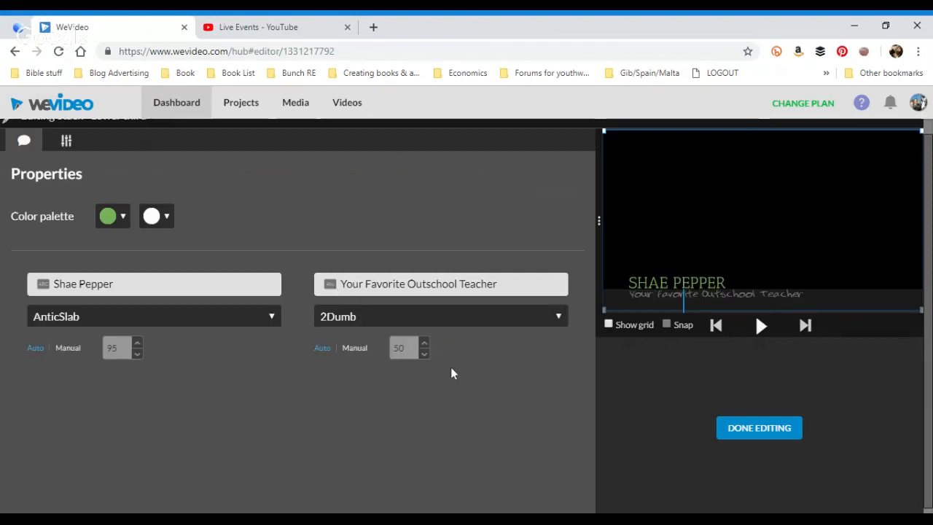
{"action": "left_click", "coordinate": [738, 432]}
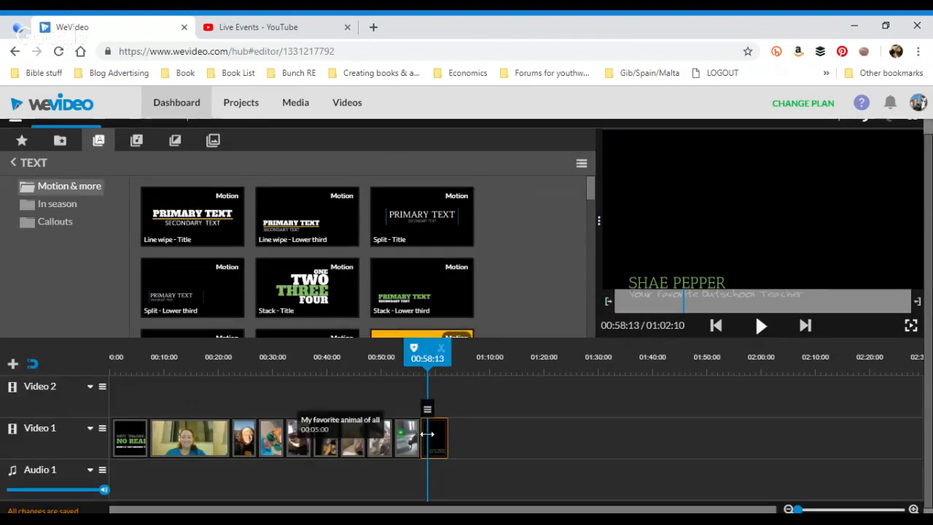
Select every clip on Video 1, from the title to the closing lower third, and add transitions between them
{"action": "left_click", "coordinate": [129, 430]}
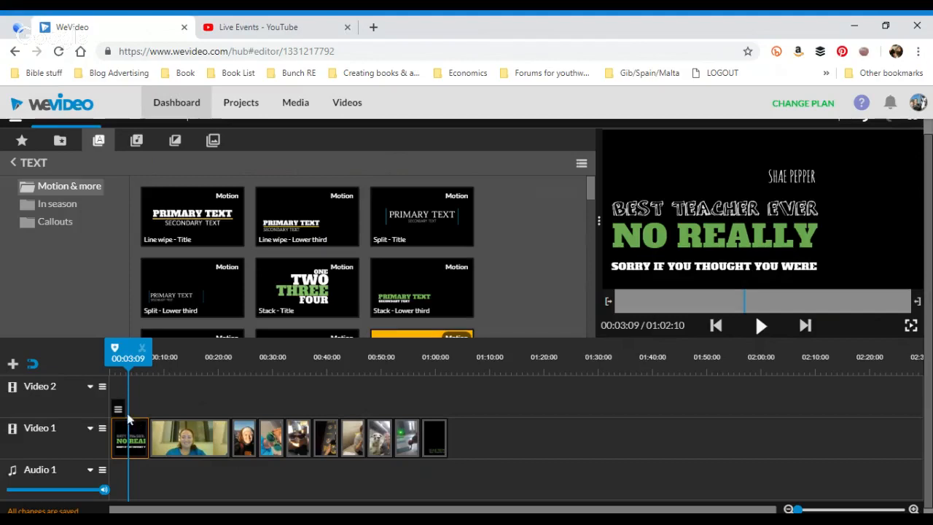
{"action": "mouse_move", "coordinate": [117, 412]}
{"action": "left_click", "coordinate": [436, 445], "text": "shift"}
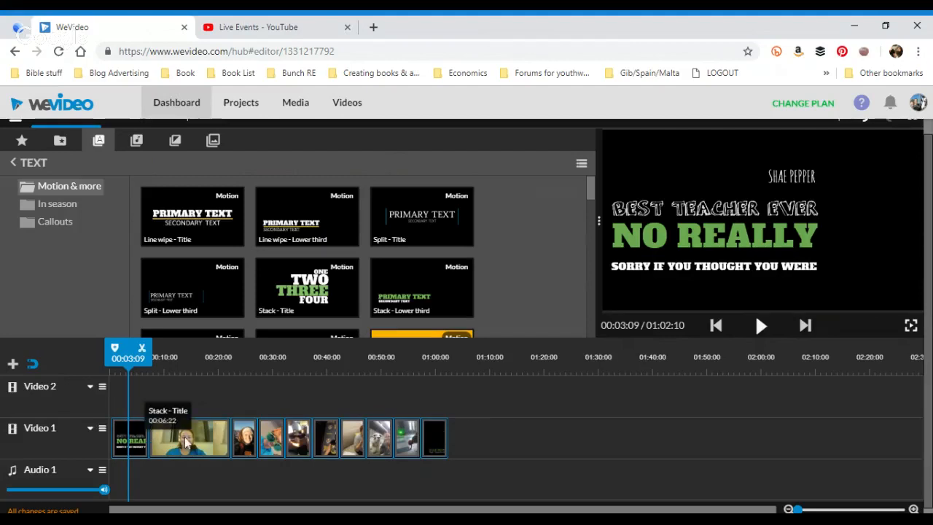
{"action": "right_click", "coordinate": [254, 435]}
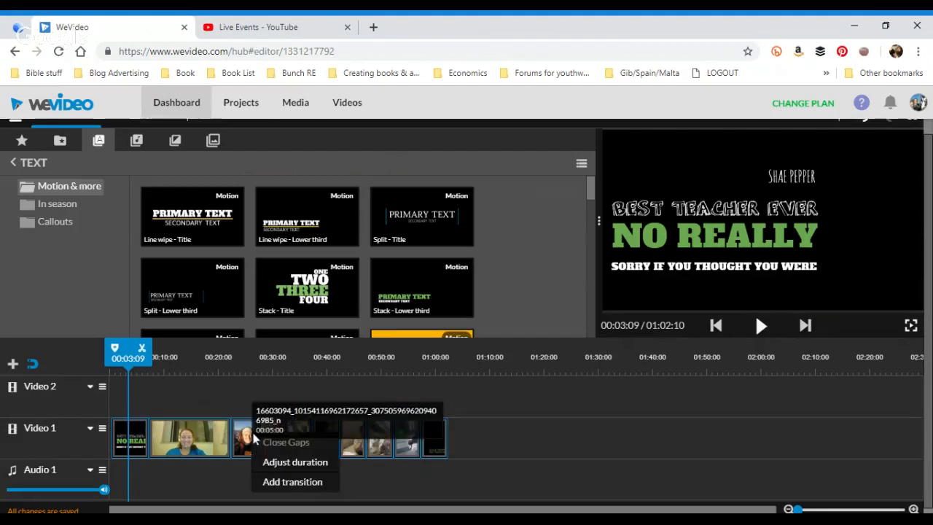
{"action": "left_click", "coordinate": [292, 481]}
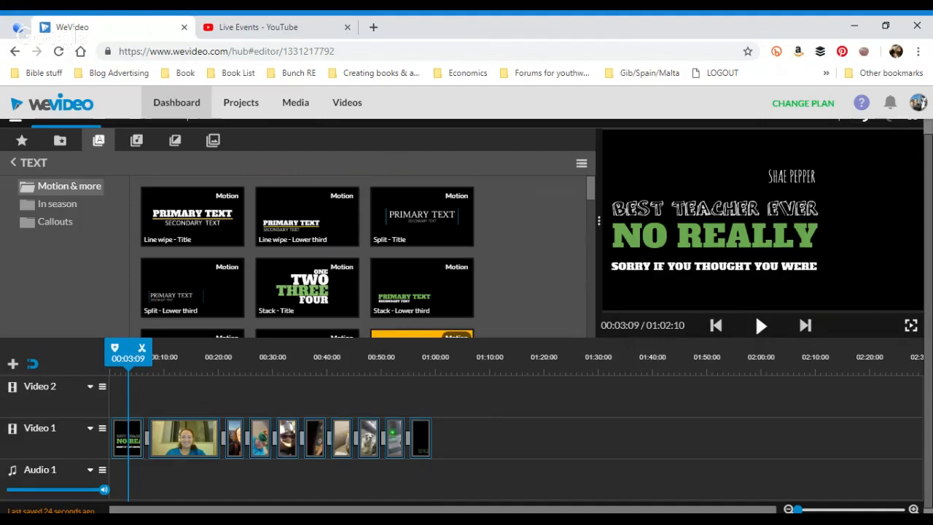
Set the duration of the transition between the title and the webcam clip to 0.5 s
{"action": "left_click", "coordinate": [148, 443]}
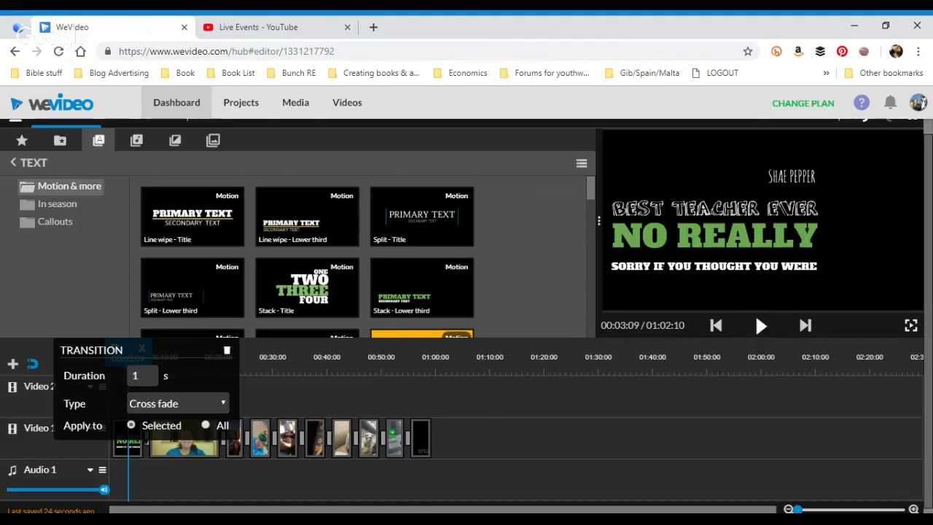
{"action": "left_click_drag", "start_coordinate": [139, 376], "coordinate": [113, 378]}
{"action": "type", "text": ".5"}
{"action": "left_click", "coordinate": [151, 401]}
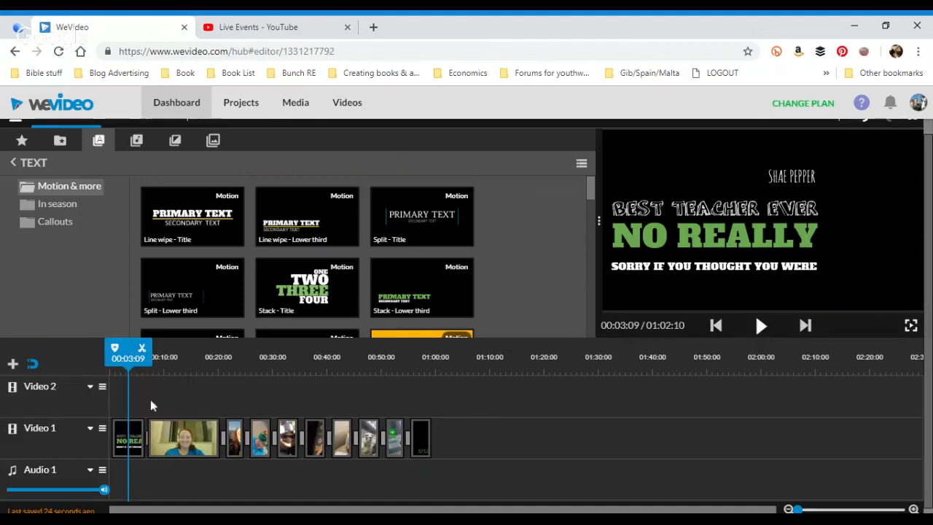
{"action": "left_click", "coordinate": [147, 440]}
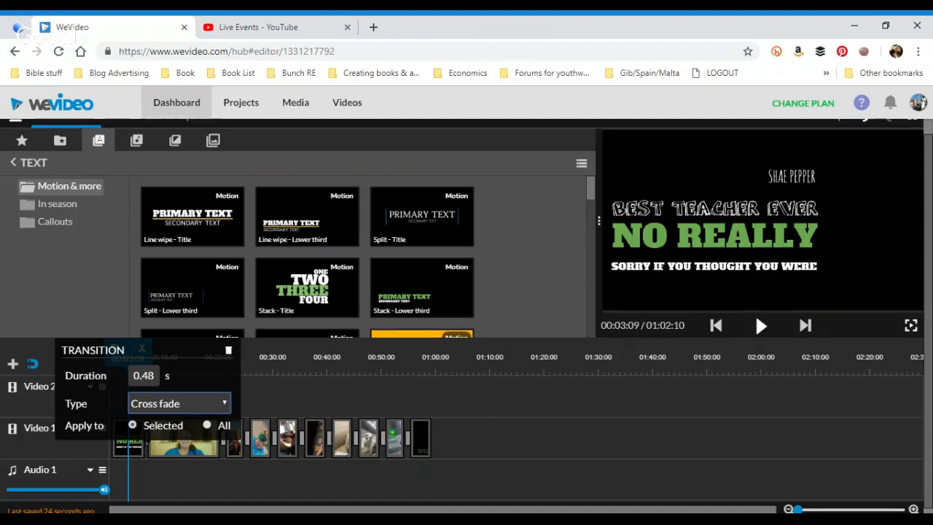
{"action": "left_click", "coordinate": [191, 246]}
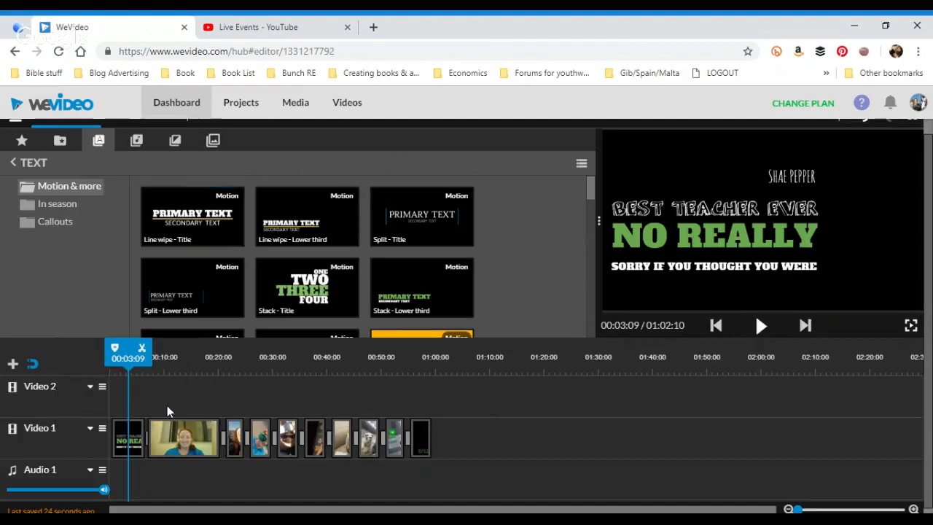
Try to apply the title transition's 0.48 s duration to all transitions
{"action": "left_click", "coordinate": [147, 439]}
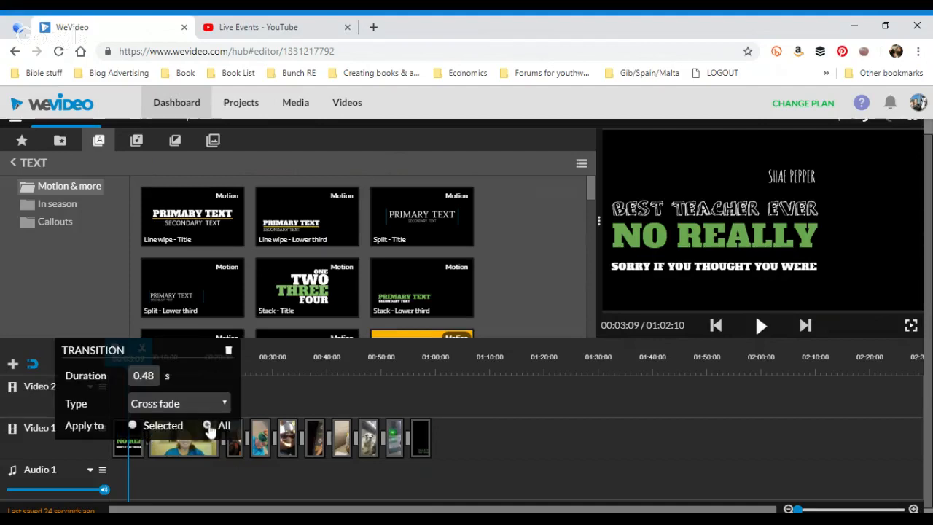
{"action": "left_click", "coordinate": [208, 426]}
{"action": "left_click", "coordinate": [285, 397]}
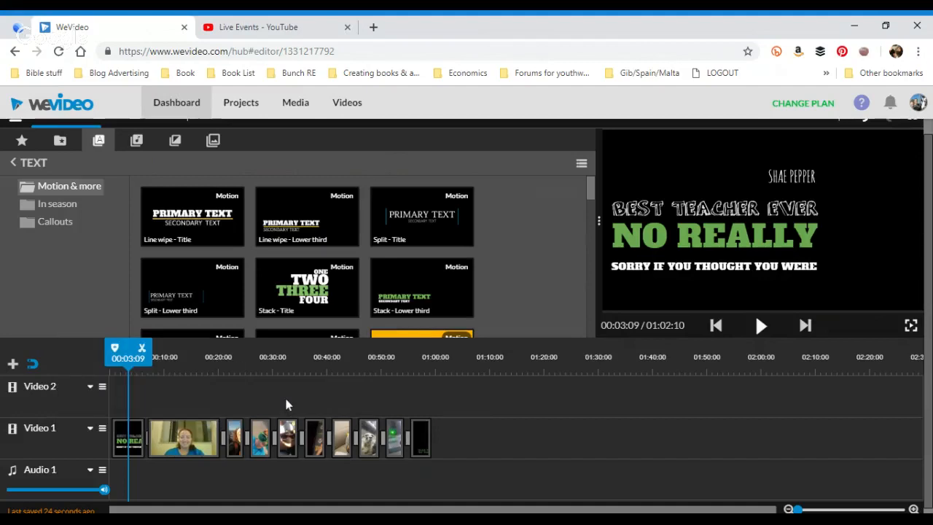
Retry with all clips selected, re-entering a 0.48 s duration on the title transition with the scope set to All
{"action": "left_click", "coordinate": [134, 444]}
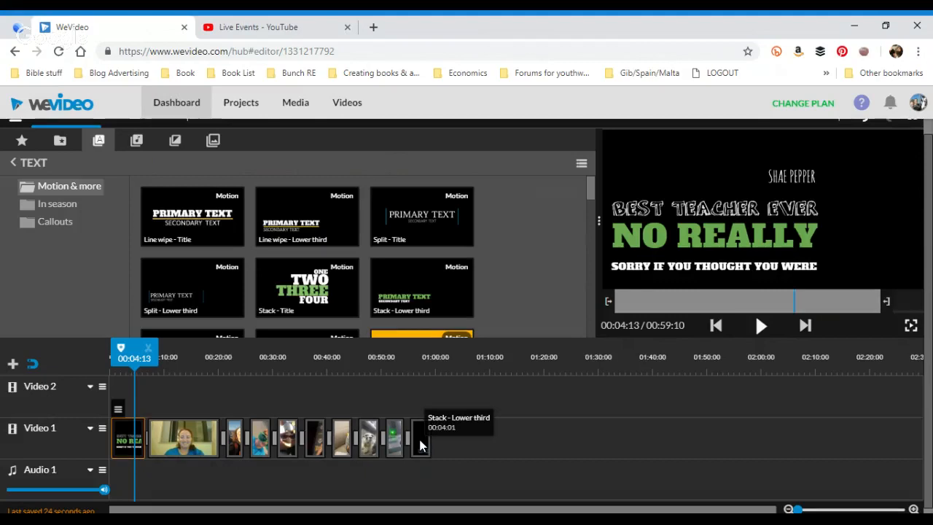
{"action": "left_click", "coordinate": [420, 445], "text": "shift"}
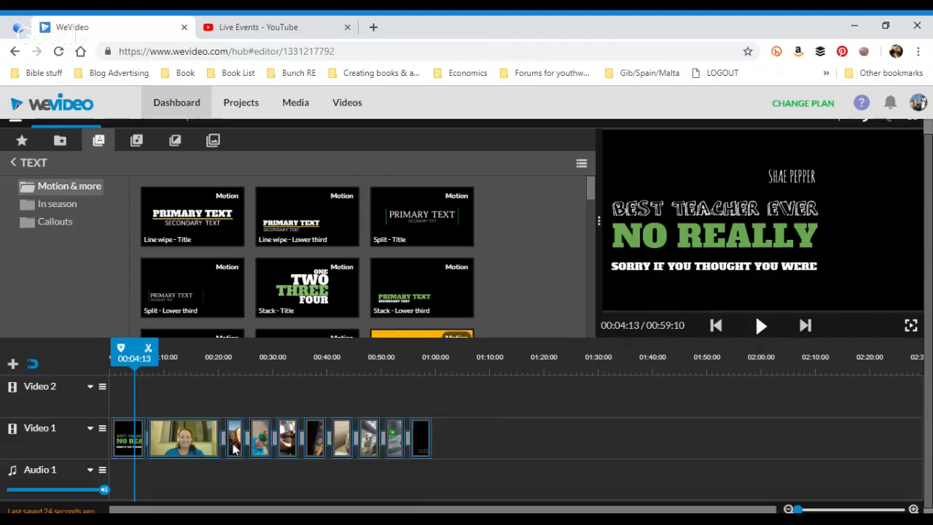
{"action": "right_click", "coordinate": [149, 446]}
{"action": "double_click", "coordinate": [146, 439]}
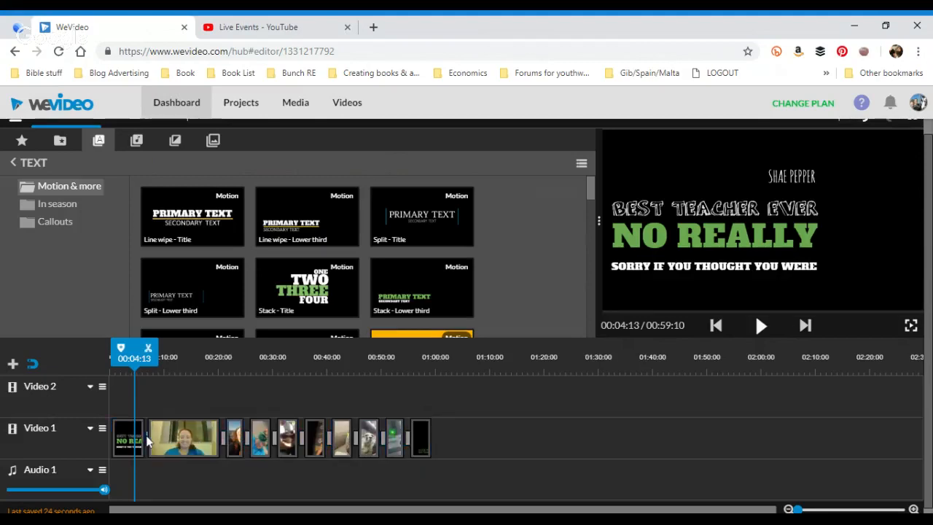
{"action": "left_click", "coordinate": [207, 427]}
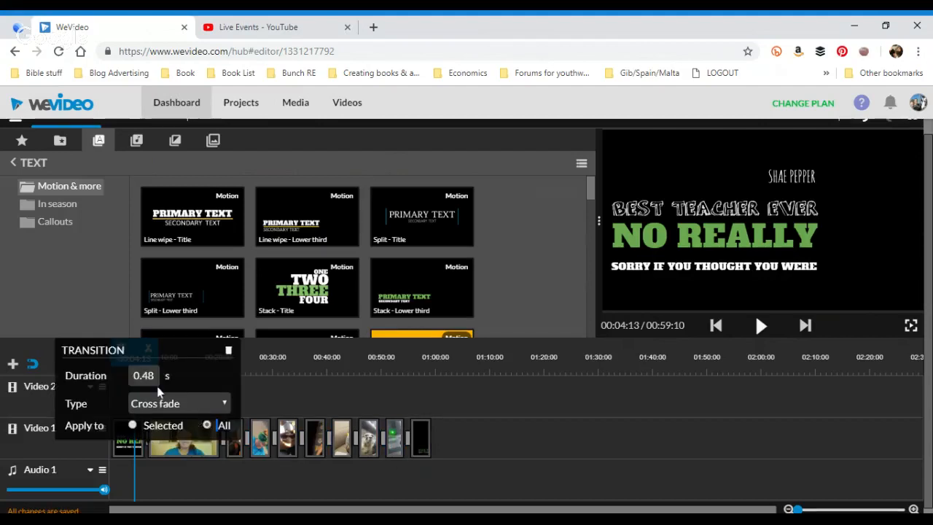
{"action": "left_click", "coordinate": [151, 375]}
{"action": "key", "text": "BackSpace"}
{"action": "type", "text": ".48"}
{"action": "left_click", "coordinate": [270, 423]}
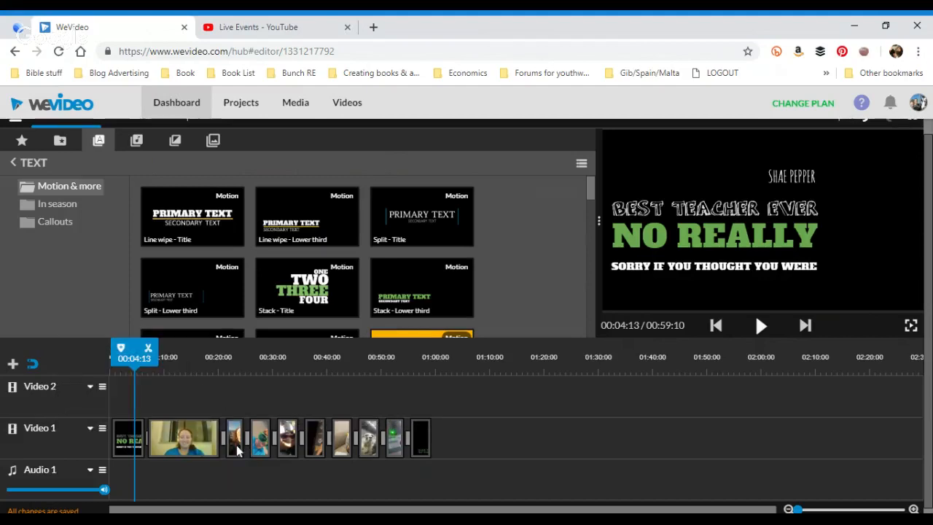
From the transition after the webcam clip, set the duration of all transitions to 0.48 s
{"action": "left_click", "coordinate": [224, 445]}
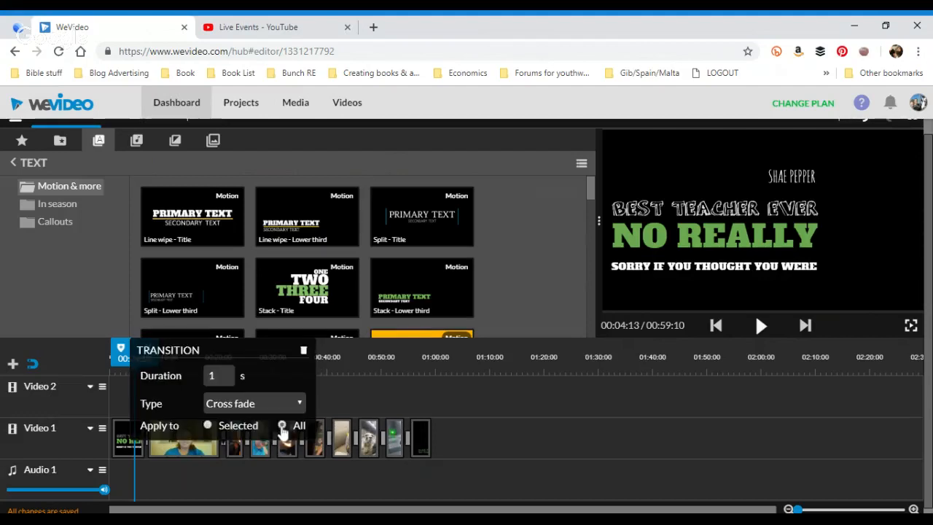
{"action": "left_click", "coordinate": [282, 430]}
{"action": "double_click", "coordinate": [212, 375]}
{"action": "type", "text": ".48"}
{"action": "key", "text": "Return"}
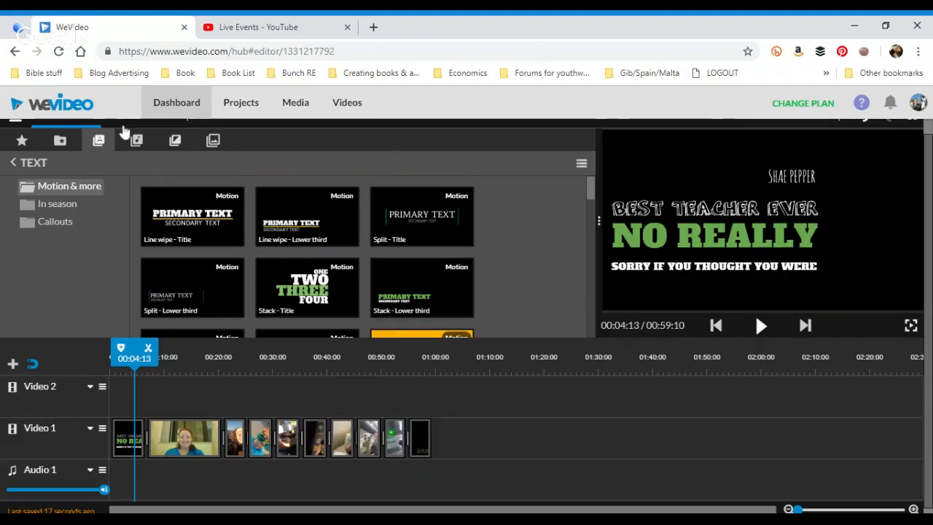
Insert and push the white-hat photo from the media folder into Video 1, directly after the giant donut photo
{"action": "left_click", "coordinate": [61, 141]}
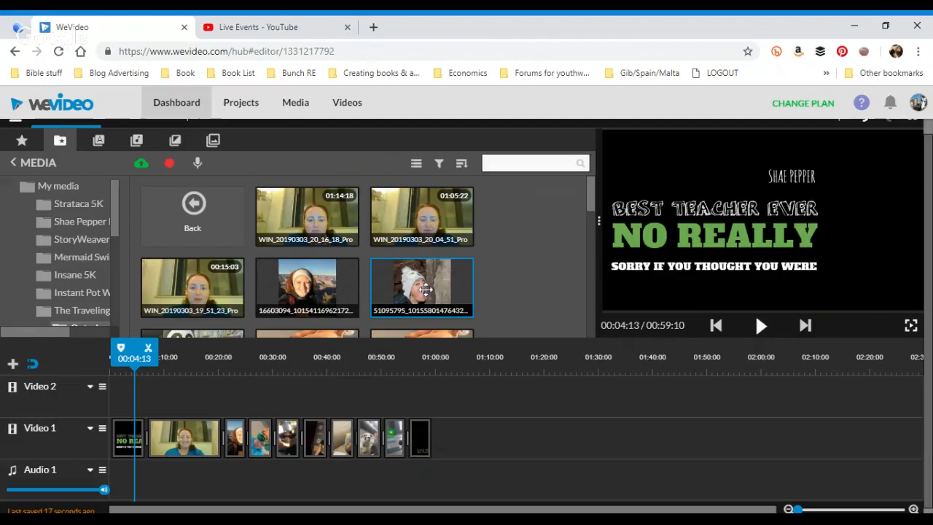
{"action": "left_click_drag", "start_coordinate": [425, 289], "coordinate": [425, 472]}
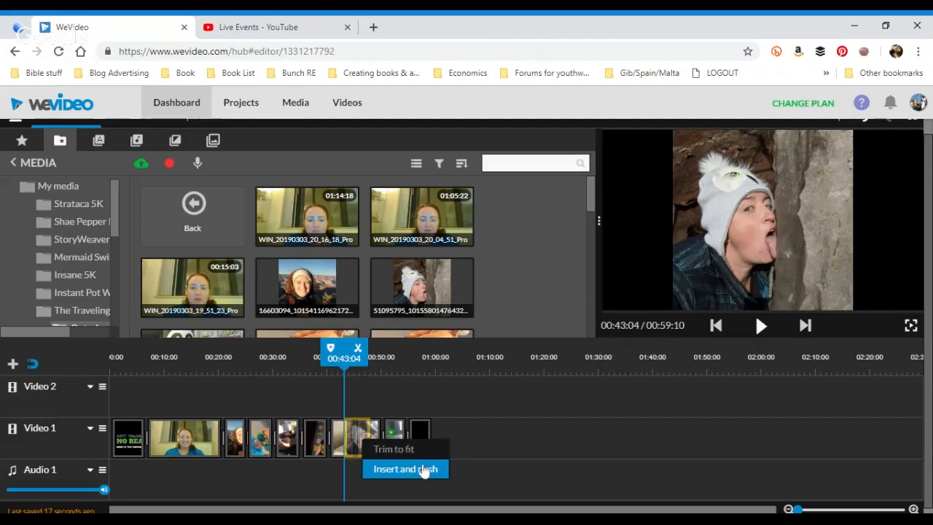
{"action": "left_click_drag", "start_coordinate": [424, 472], "coordinate": [424, 471]}
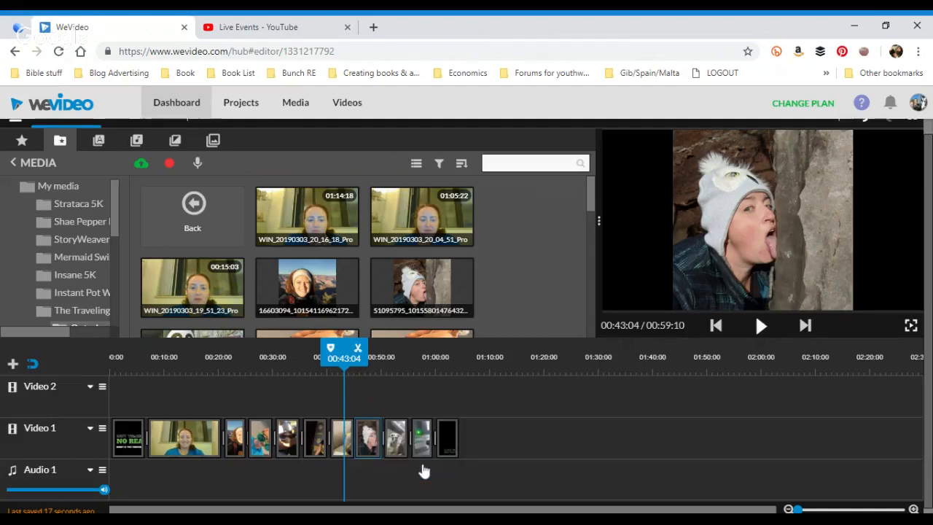
Add a transition between the giant donut photo and the white-hat photo on Video 1
{"action": "left_click", "coordinate": [356, 443]}
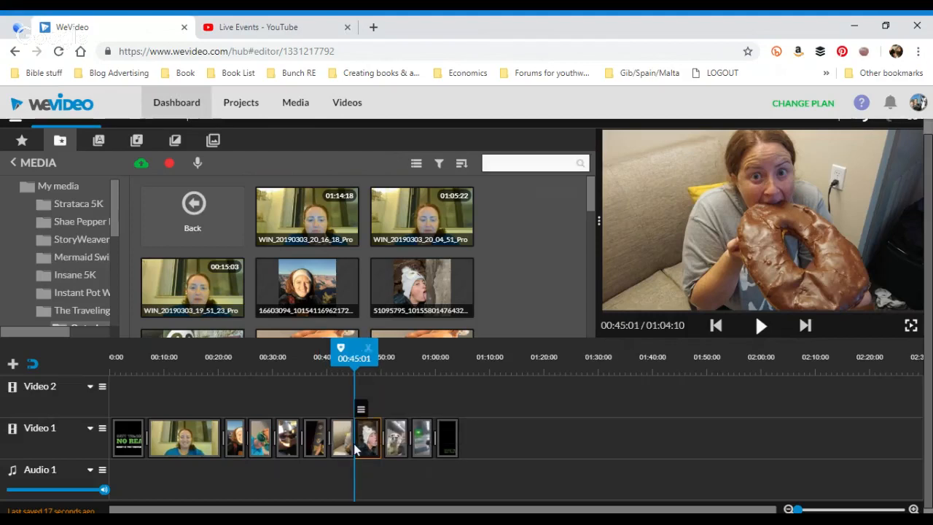
{"action": "right_click", "coordinate": [353, 444]}
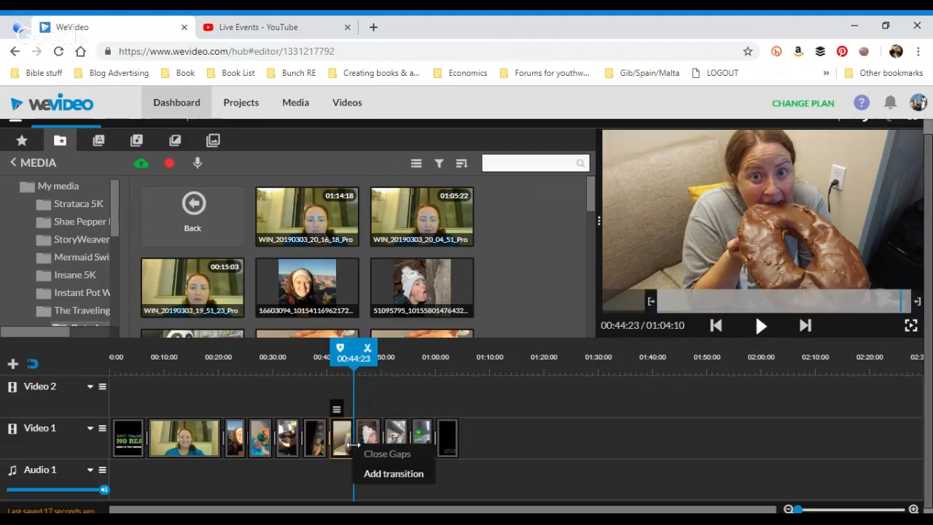
{"action": "left_click", "coordinate": [391, 481]}
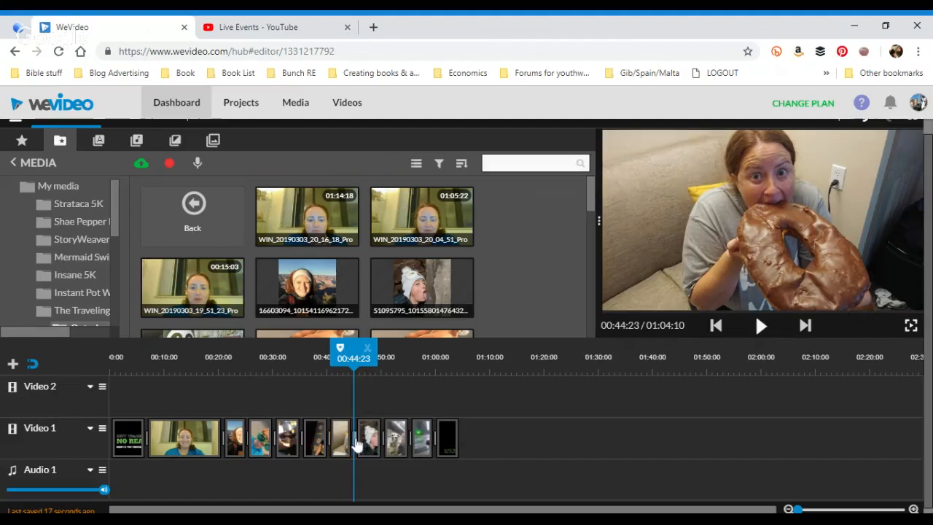
Set the transition after the donut photo to 0.48 s, applied to all transitions, and close its settings
{"action": "left_click", "coordinate": [357, 440]}
{"action": "left_click", "coordinate": [413, 425]}
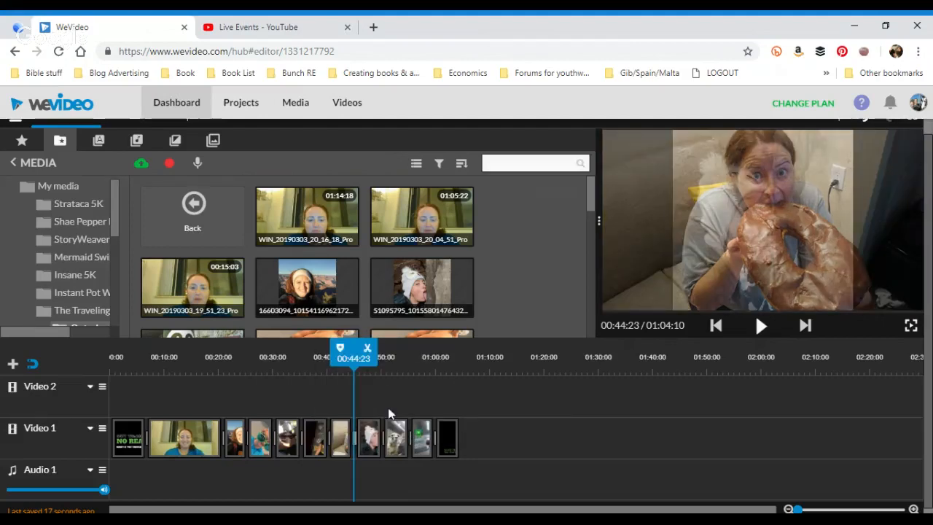
{"action": "left_click", "coordinate": [356, 442]}
{"action": "left_click", "coordinate": [356, 441]}
{"action": "left_click", "coordinate": [357, 442]}
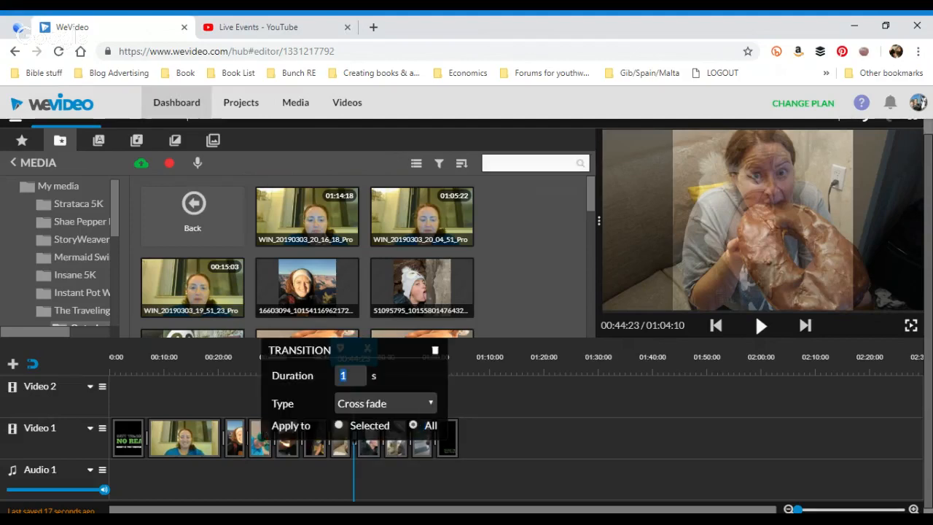
{"action": "type", "text": ".48"}
{"action": "key", "text": "Return"}
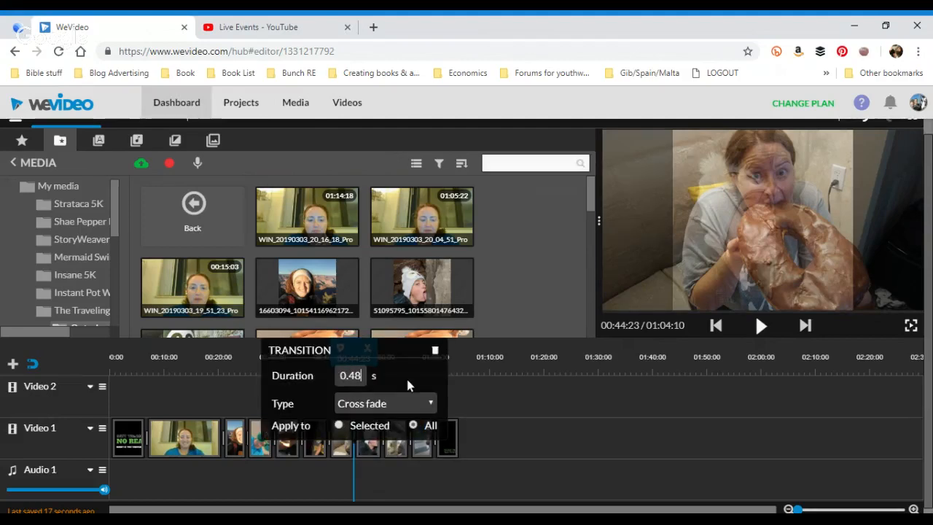
{"action": "left_click", "coordinate": [540, 430]}
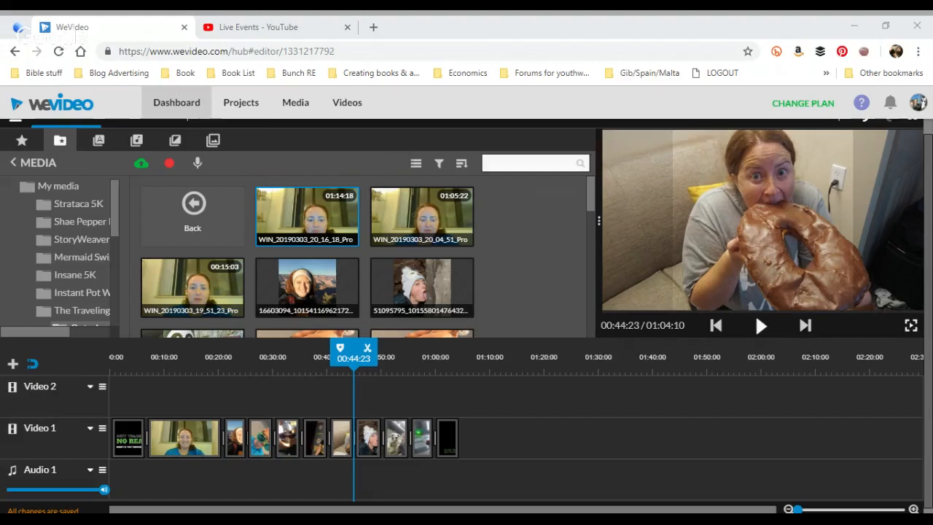
Place the clip WIN_20190303_20_16_18_Pro on Video 2 starting above the first photo, and delete it from the track
{"action": "left_click_drag", "start_coordinate": [314, 219], "coordinate": [240, 389]}
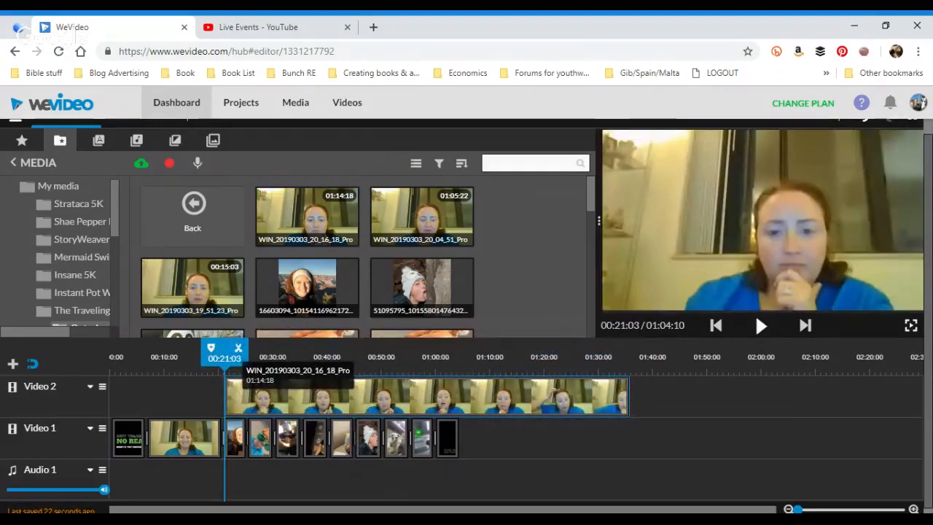
{"action": "left_click", "coordinate": [553, 409]}
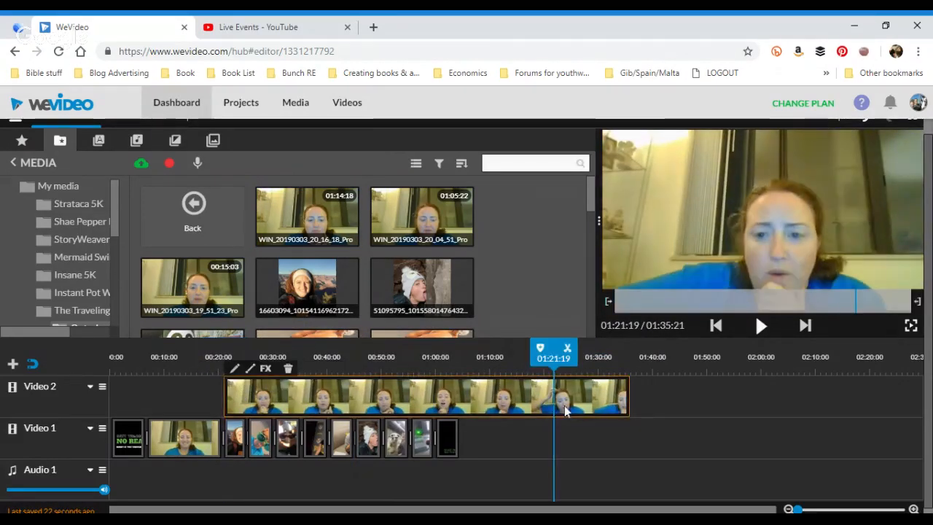
{"action": "key", "text": "Delete"}
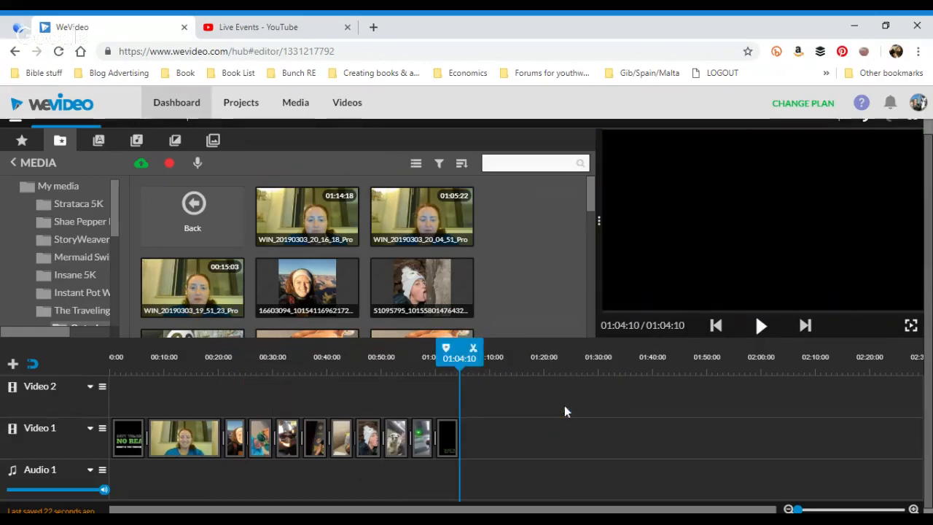
Preview the transitions from the title into the webcam clip and from the webcam clip into the first photo
{"action": "left_click_drag", "start_coordinate": [479, 360], "coordinate": [92, 394]}
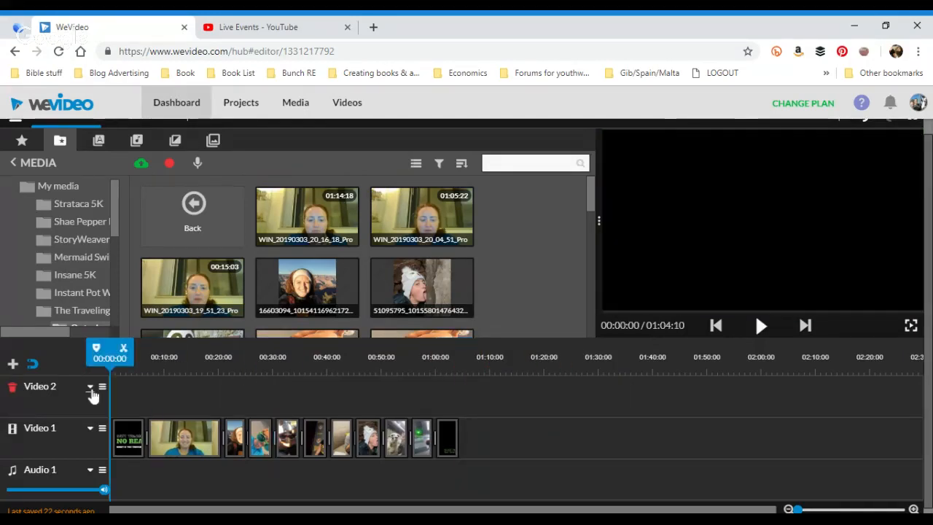
{"action": "left_click", "coordinate": [761, 326]}
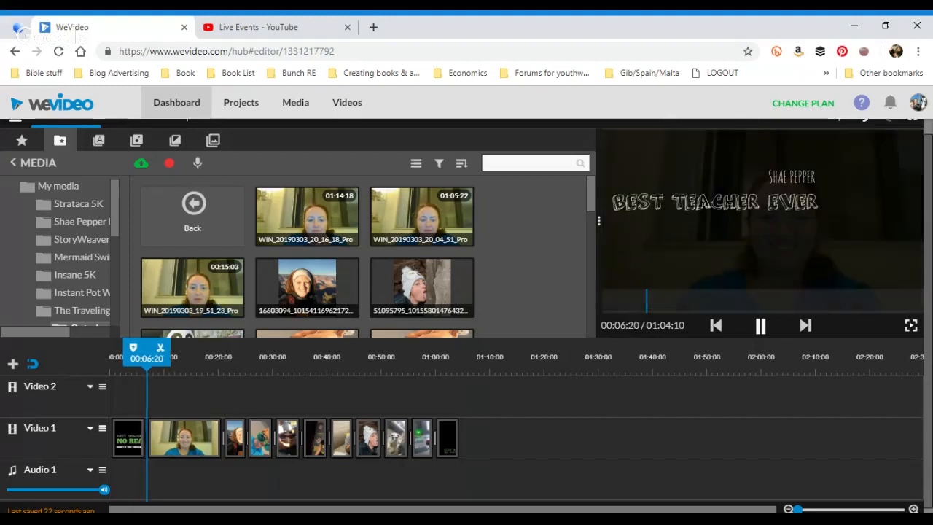
{"action": "left_click", "coordinate": [760, 325]}
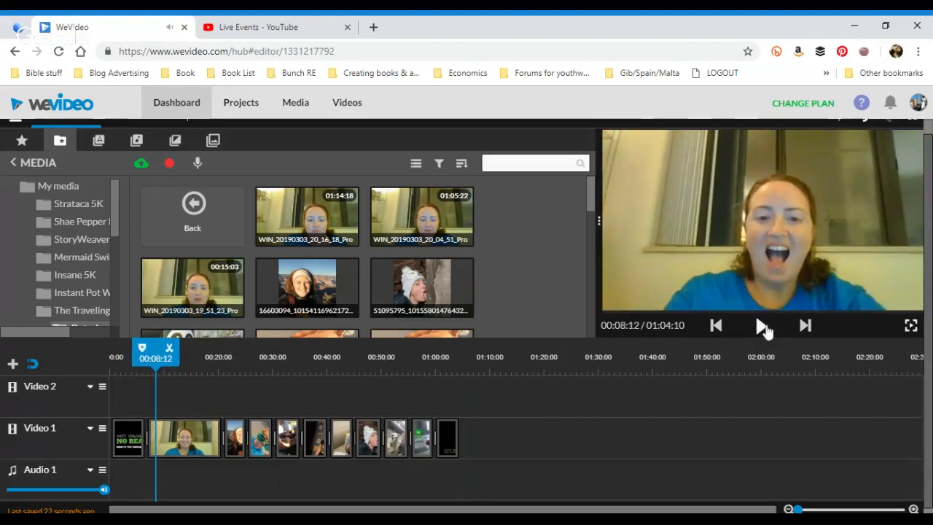
{"action": "left_click_drag", "start_coordinate": [158, 353], "coordinate": [219, 355]}
{"action": "left_click", "coordinate": [760, 326]}
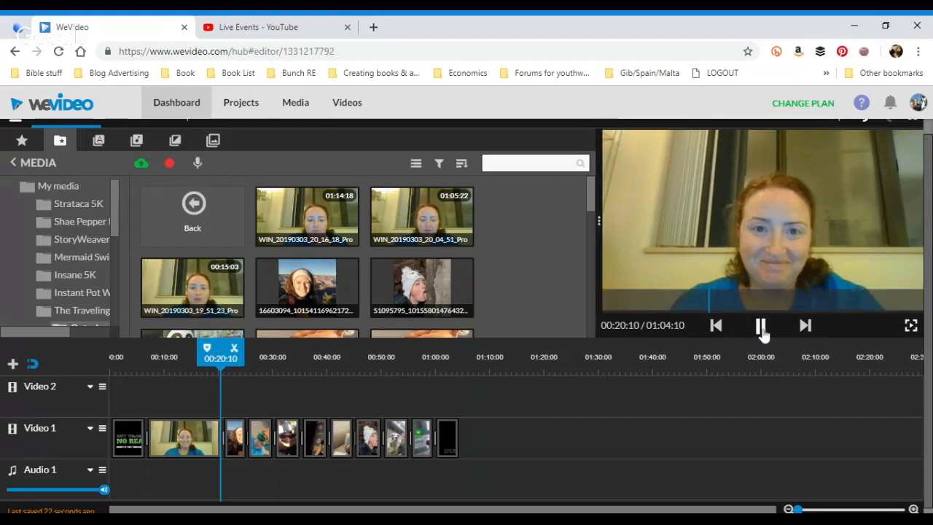
{"action": "left_click", "coordinate": [760, 326]}
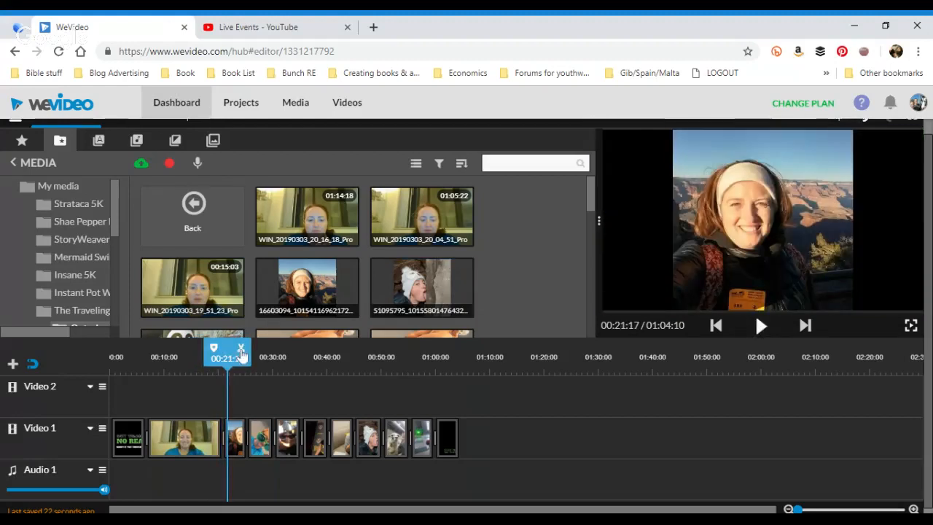
Preview the project from the end of the webcam clip through all photos to the closing lower third
{"action": "left_click_drag", "start_coordinate": [229, 347], "coordinate": [224, 347]}
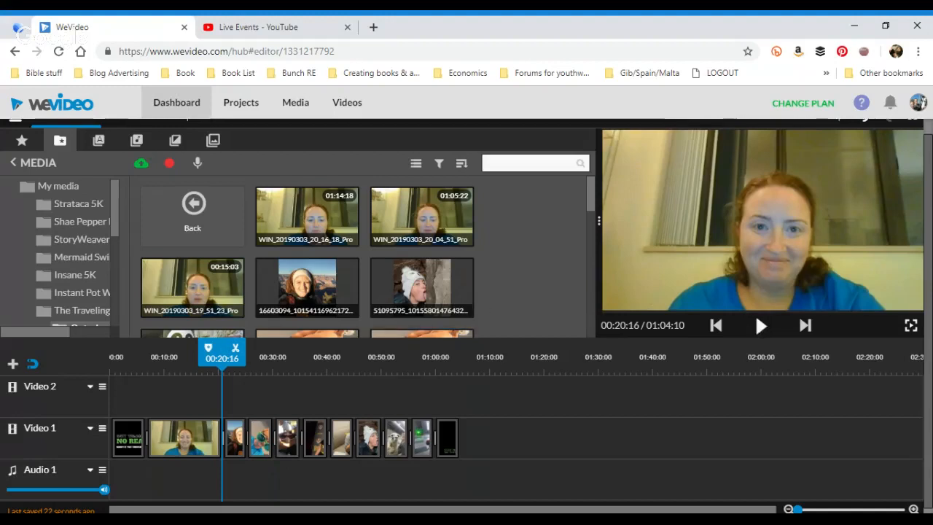
{"action": "left_click", "coordinate": [760, 327]}
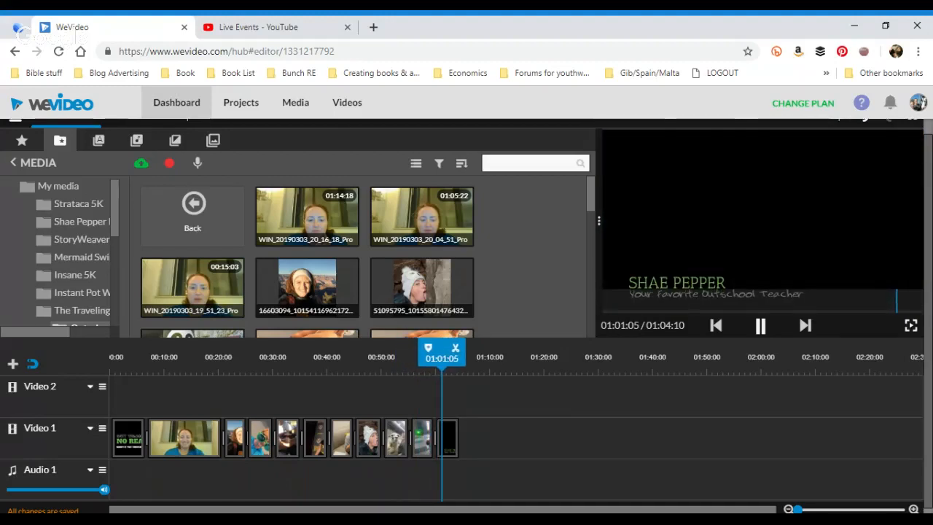
{"action": "key", "text": "space"}
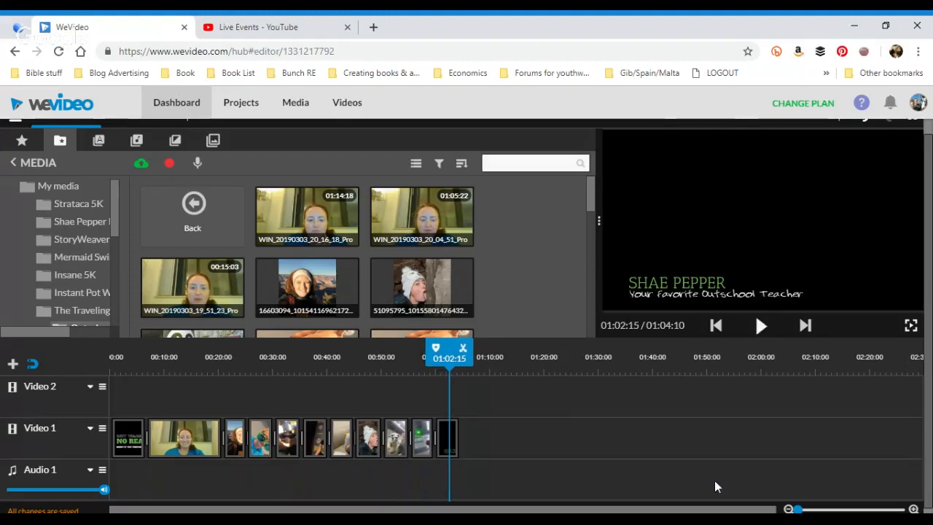
Place the clip WIN_20190303_20_04_51_Pro on Video 2 starting above the first photo, and select it
{"action": "left_click", "coordinate": [315, 223]}
{"action": "left_click_drag", "start_coordinate": [315, 224], "coordinate": [314, 223]}
{"action": "left_click_drag", "start_coordinate": [443, 210], "coordinate": [242, 386]}
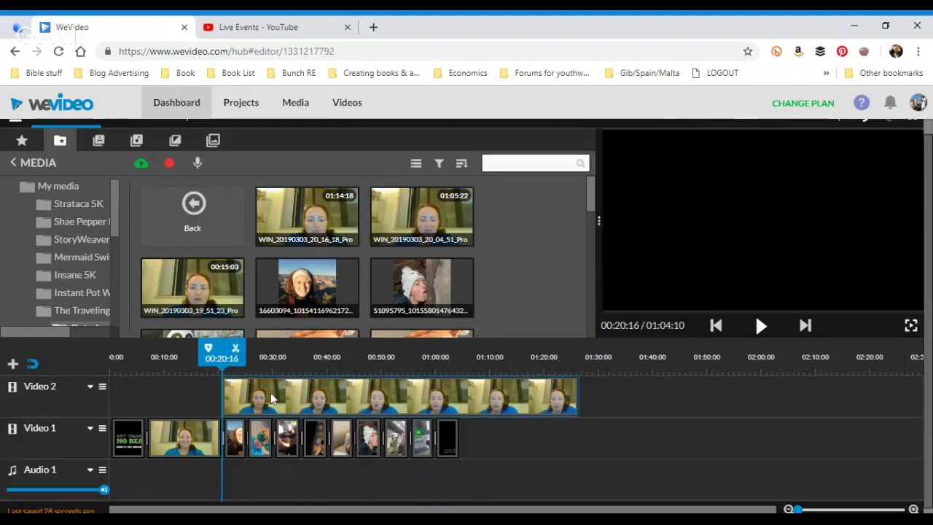
{"action": "left_click", "coordinate": [239, 395]}
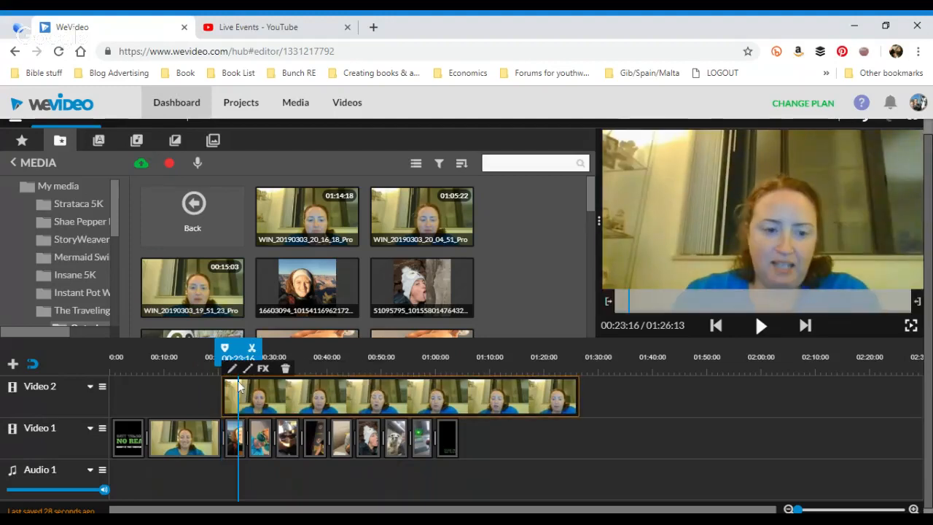
Preview the beginning of the Video 2 clip and look over its transform settings without changing them
{"action": "left_click_drag", "start_coordinate": [238, 351], "coordinate": [221, 352]}
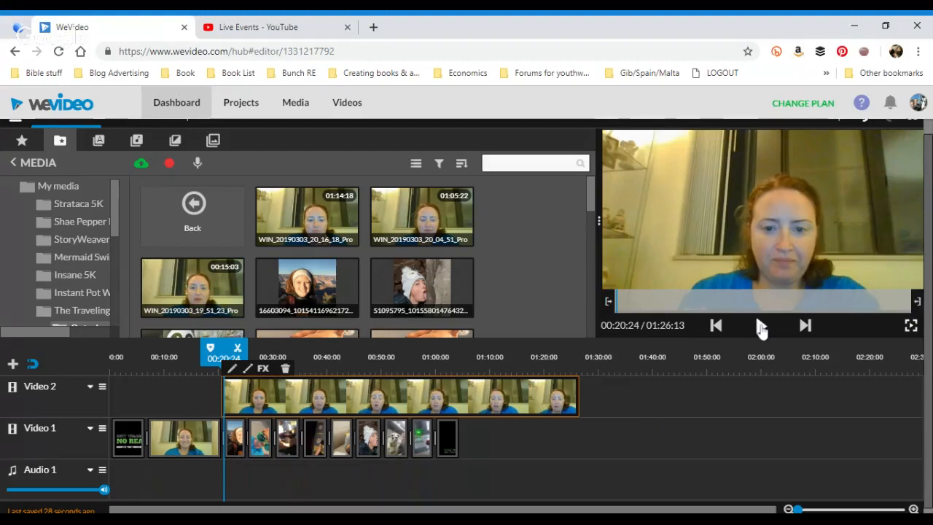
{"action": "left_click", "coordinate": [761, 328]}
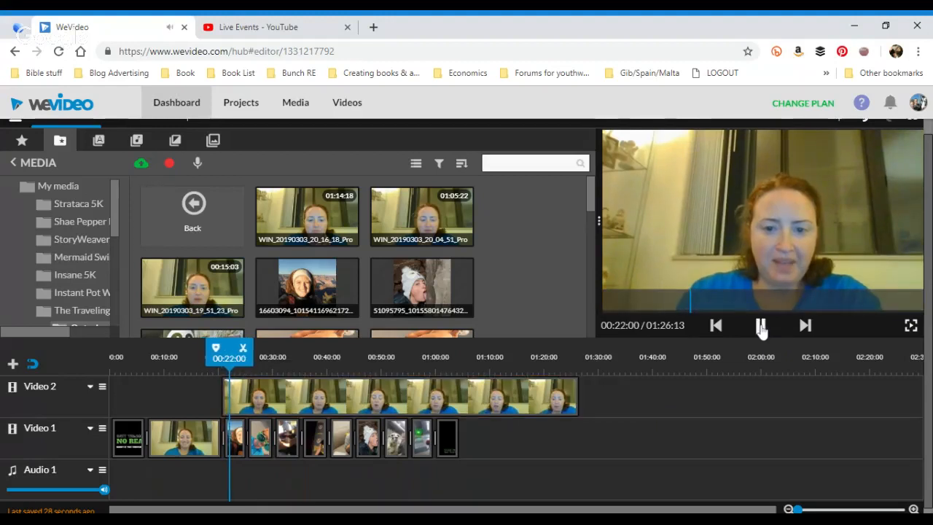
{"action": "left_click", "coordinate": [760, 328]}
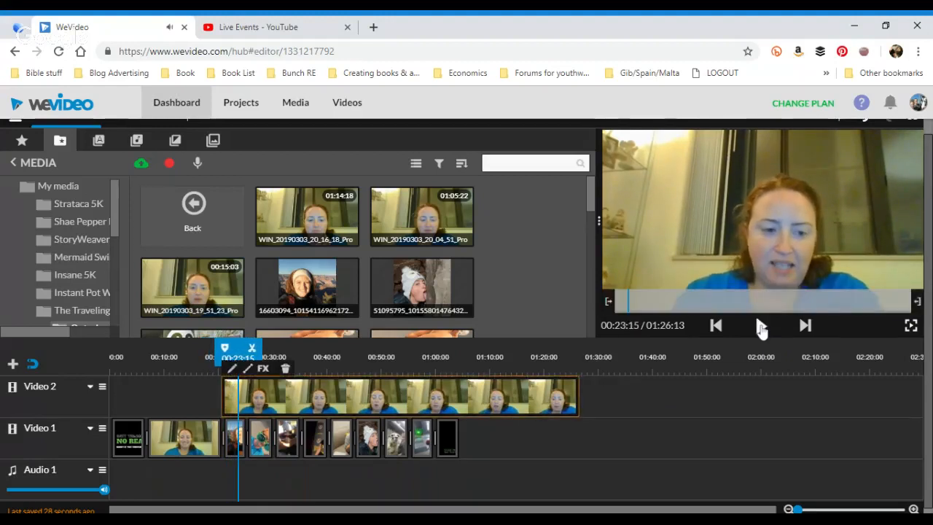
{"action": "left_click", "coordinate": [236, 369]}
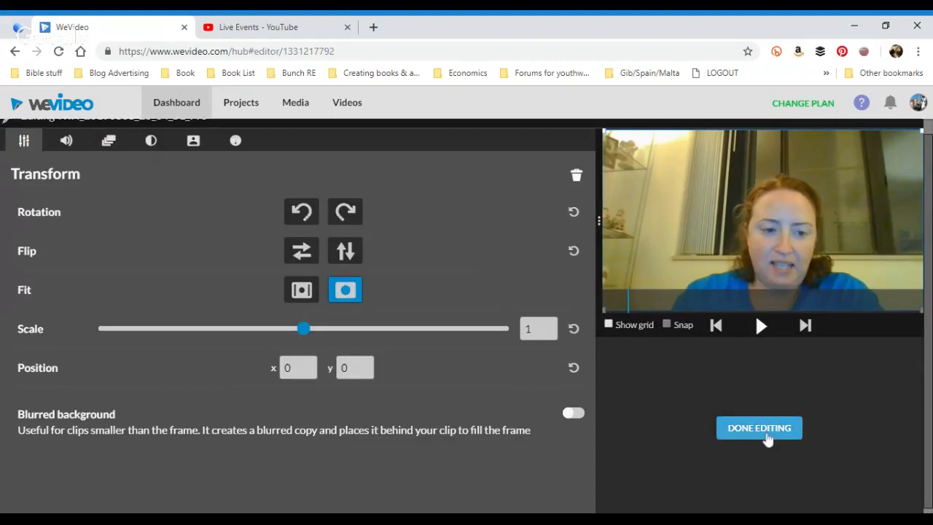
{"action": "left_click", "coordinate": [759, 428]}
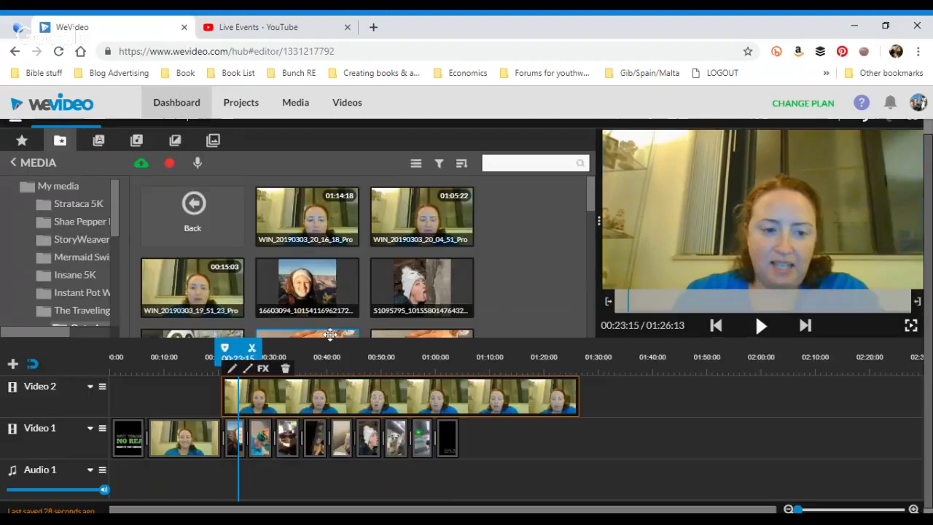
Show the fade lines of the Video 2 clip and lower its video opacity to 0% at both ends
{"action": "left_click", "coordinate": [249, 369]}
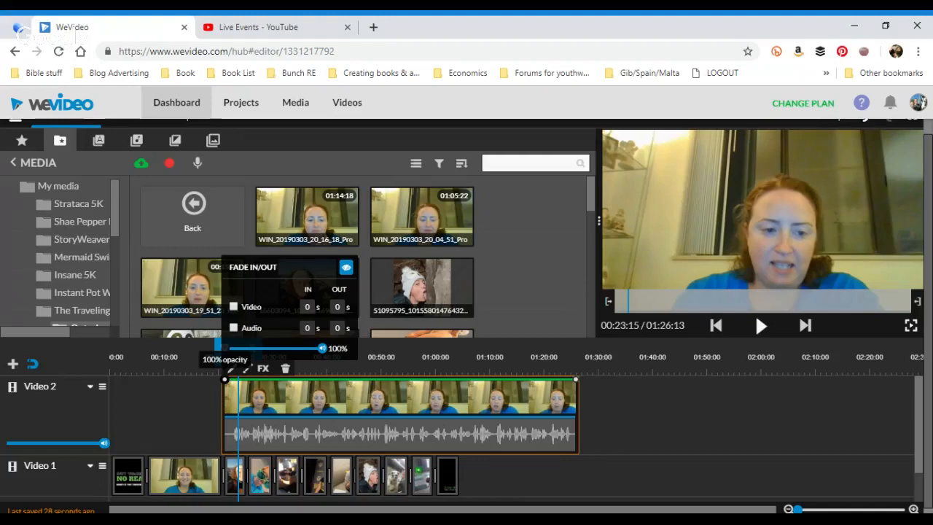
{"action": "left_click_drag", "start_coordinate": [225, 382], "coordinate": [222, 421]}
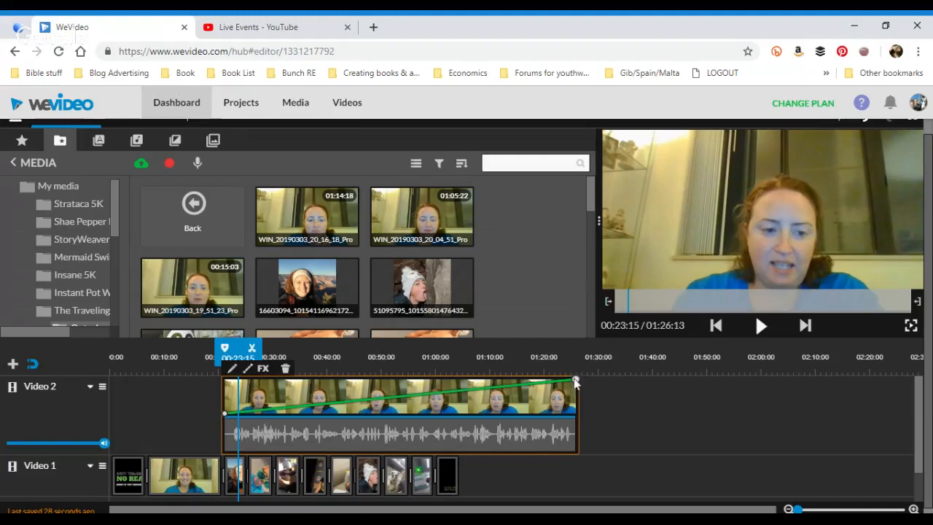
{"action": "left_click_drag", "start_coordinate": [575, 380], "coordinate": [575, 417]}
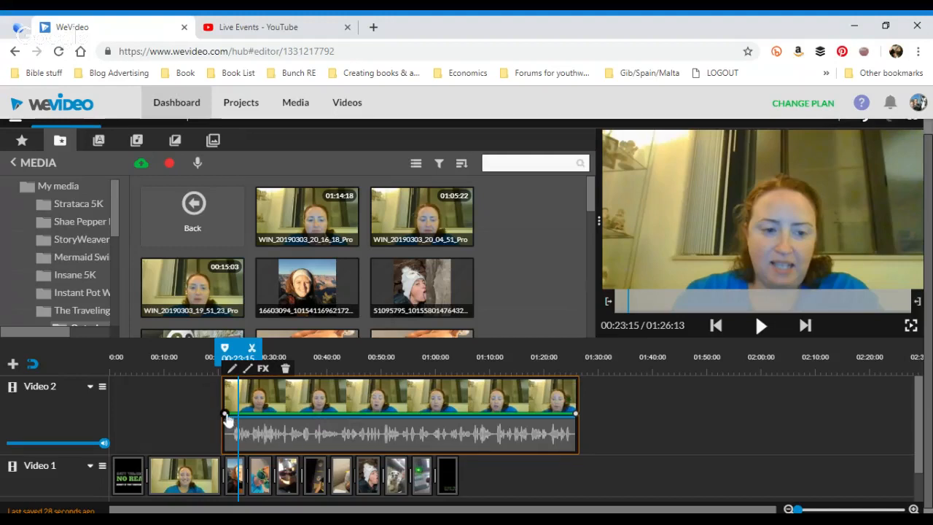
Set the Video 2 clip's opacity to about 48% at both ends and preview the overlay on the photos
{"action": "left_click_drag", "start_coordinate": [226, 415], "coordinate": [226, 397]}
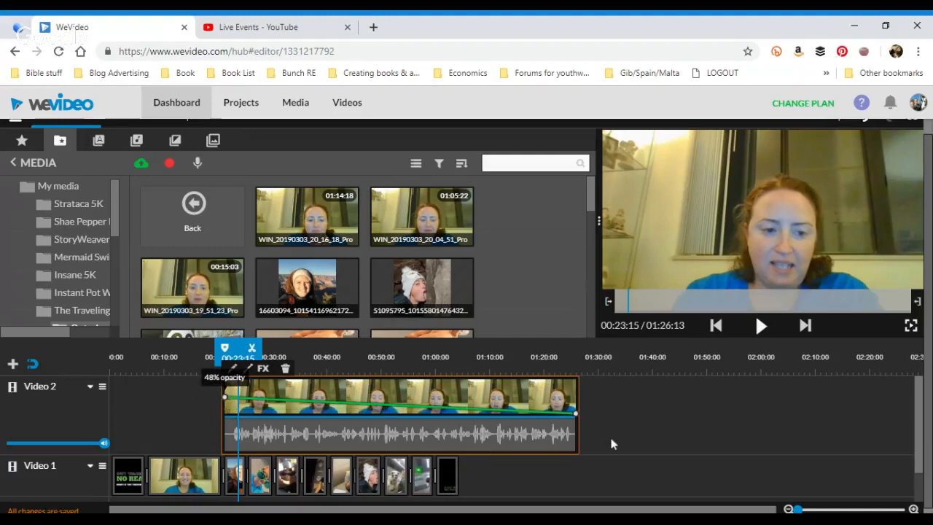
{"action": "left_click_drag", "start_coordinate": [576, 414], "coordinate": [576, 397]}
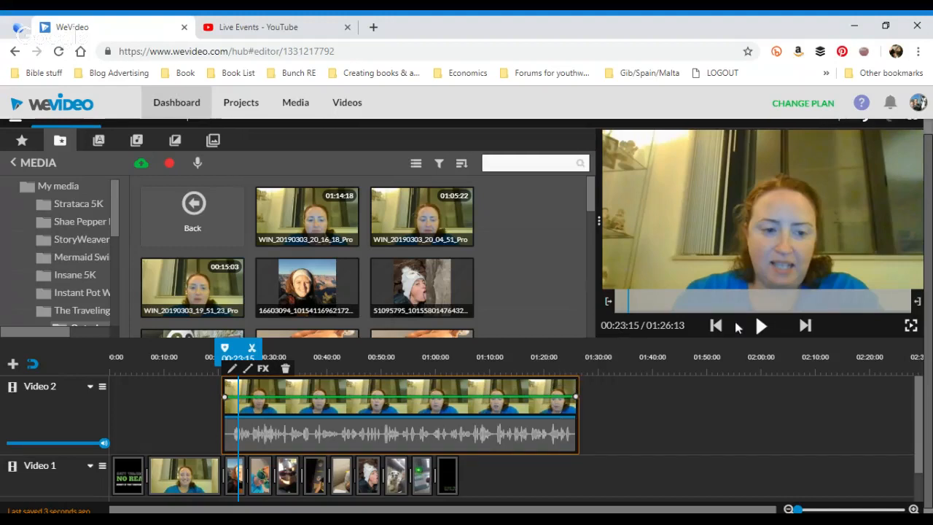
{"action": "left_click", "coordinate": [761, 326]}
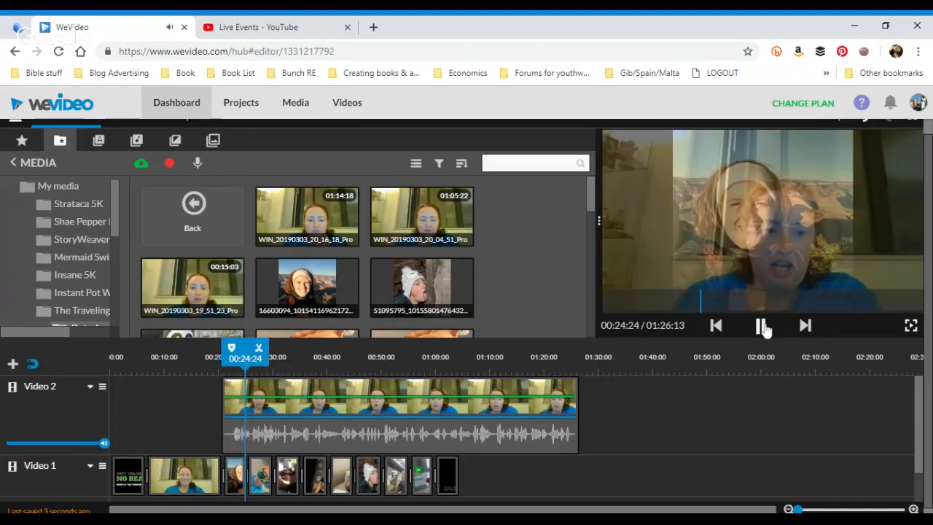
{"action": "left_click", "coordinate": [761, 325]}
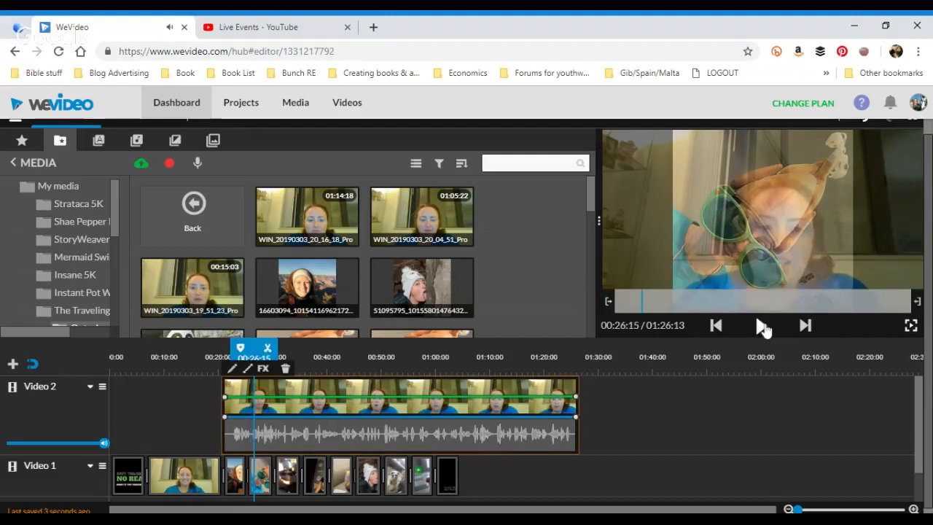
Fade the Video 2 clip from full opacity at its start to 0% at about 31 s, and preview the fade
{"action": "left_click_drag", "start_coordinate": [225, 398], "coordinate": [281, 413]}
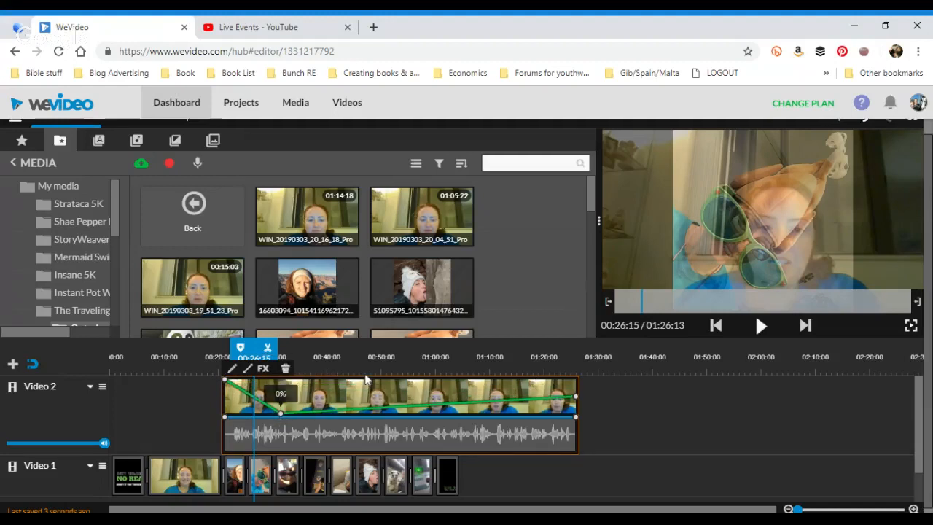
{"action": "left_click_drag", "start_coordinate": [255, 348], "coordinate": [224, 345]}
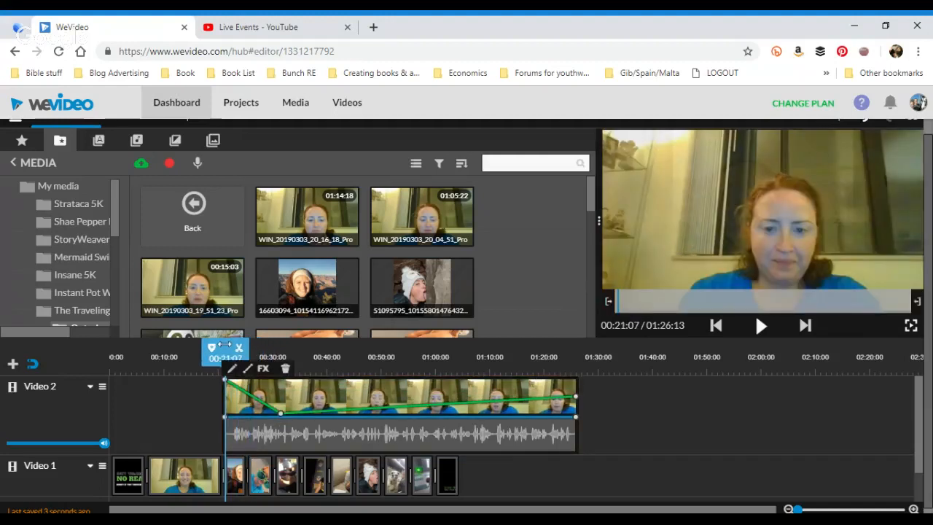
{"action": "left_click", "coordinate": [761, 326]}
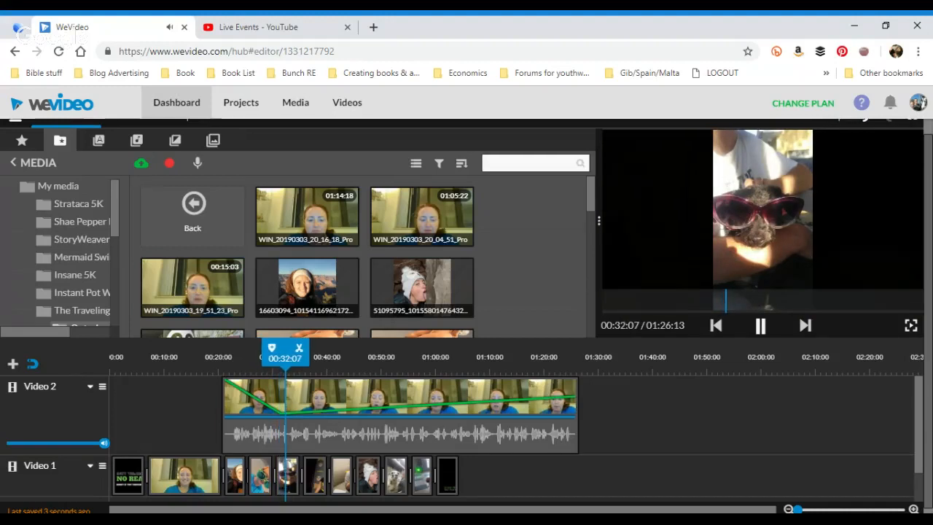
{"action": "left_click", "coordinate": [761, 327]}
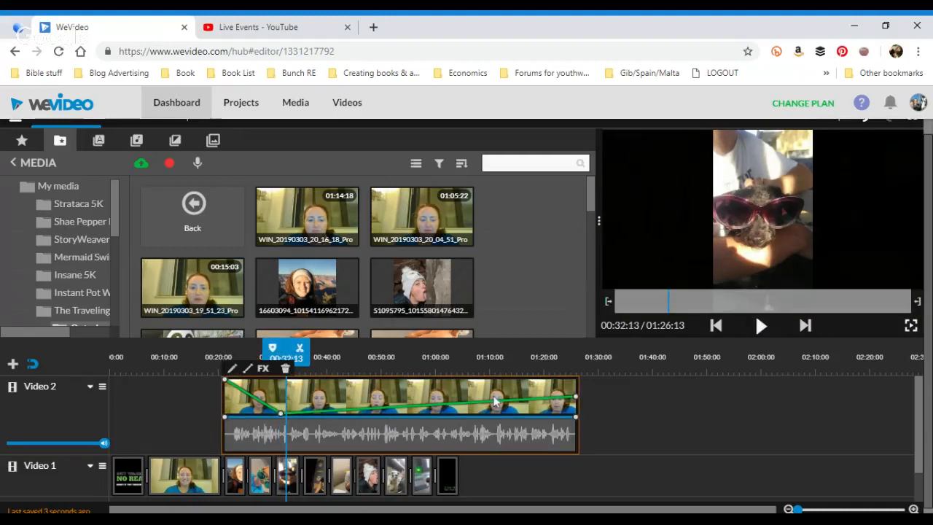
Set the Video 2 clip's opacity to 0% at its end and start so only its sound plays over the photos
{"action": "left_click_drag", "start_coordinate": [574, 400], "coordinate": [575, 414]}
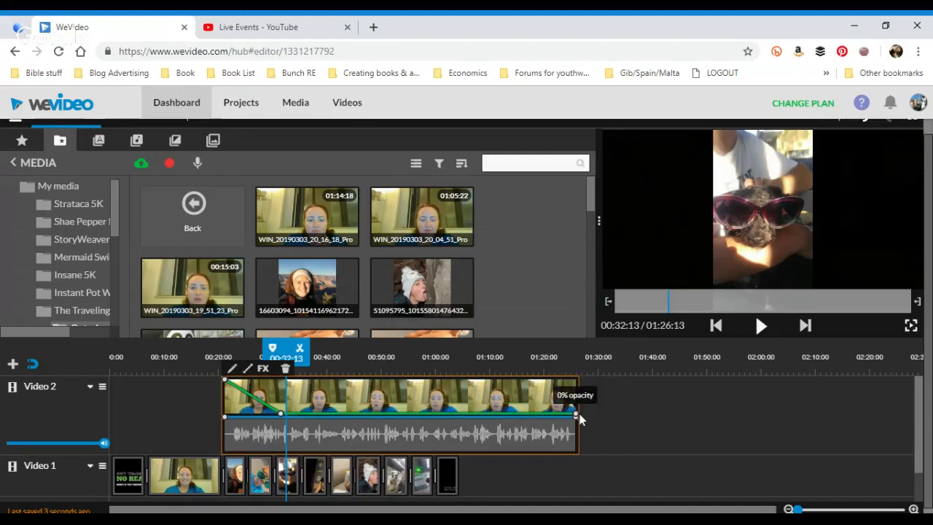
{"action": "left_click_drag", "start_coordinate": [226, 386], "coordinate": [224, 421]}
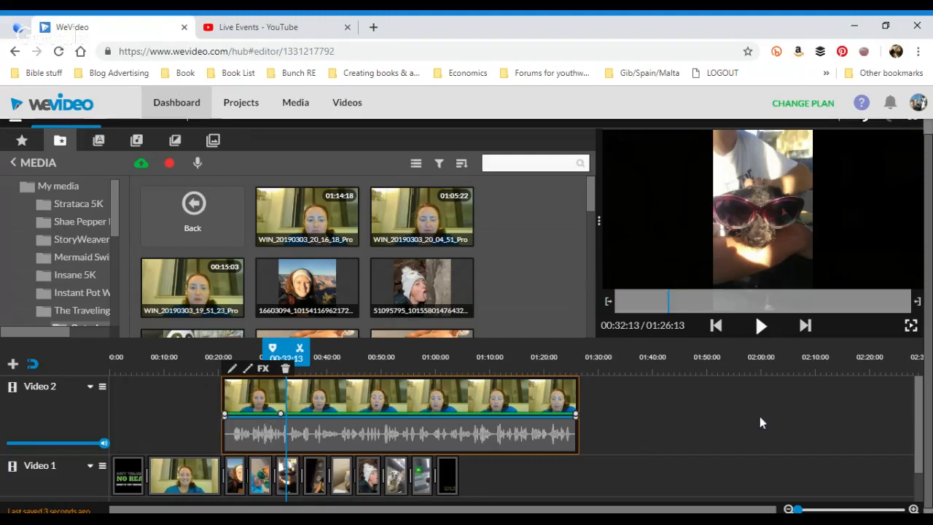
Split the Video 2 clip at about 1:00, where the closing lower third begins, and delete the remainder
{"action": "mouse_move", "coordinate": [918, 390]}
{"action": "left_mouse_down"}
{"action": "mouse_move", "coordinate": [917, 407]}
{"action": "mouse_move", "coordinate": [916, 390]}
{"action": "left_mouse_up"}
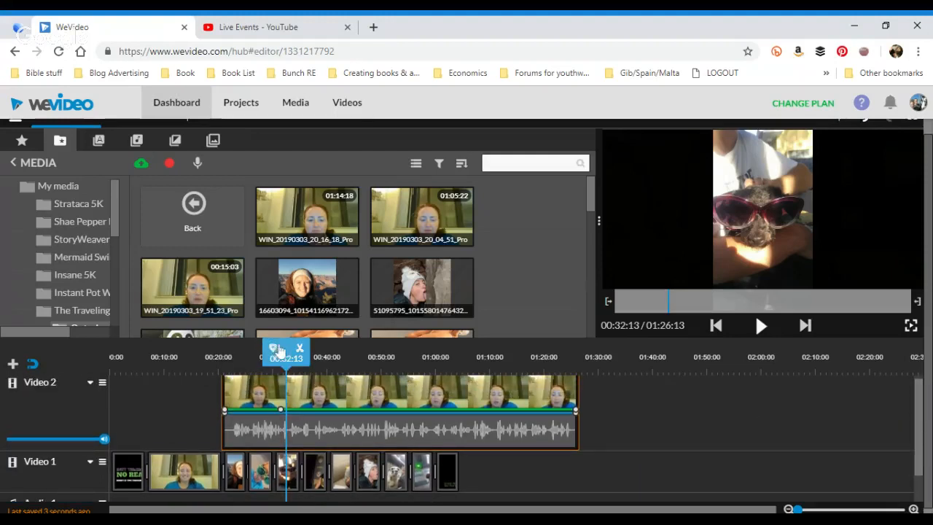
{"action": "left_click_drag", "start_coordinate": [280, 350], "coordinate": [435, 357]}
{"action": "left_click", "coordinate": [437, 394]}
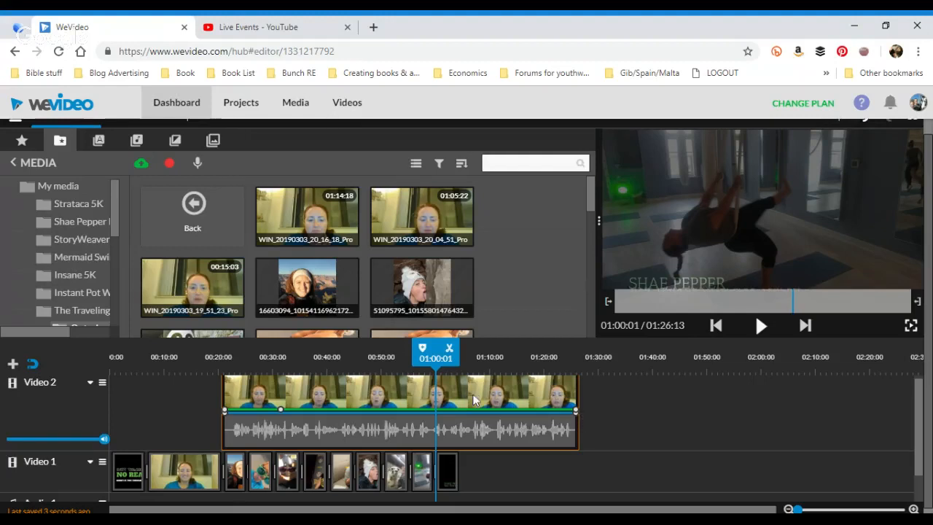
{"action": "left_click", "coordinate": [450, 349]}
{"action": "left_click_drag", "start_coordinate": [462, 394], "coordinate": [538, 394]}
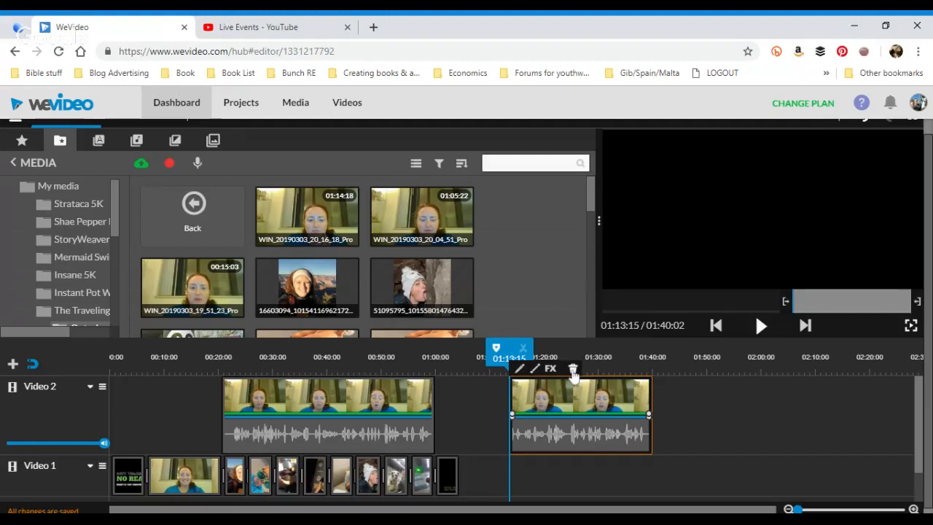
{"action": "left_click", "coordinate": [572, 370]}
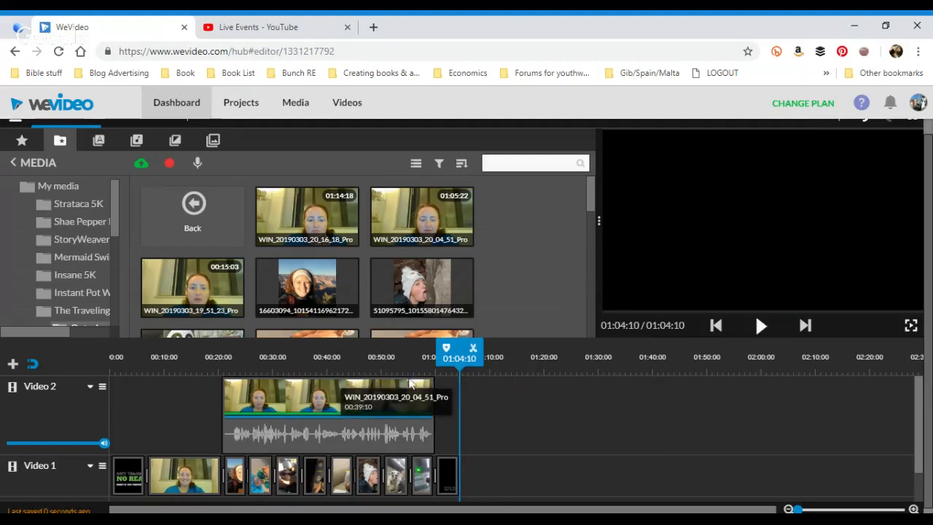
Preview the voice-over from about 22 s, across the change from the first to the second photo
{"action": "left_click_drag", "start_coordinate": [444, 355], "coordinate": [214, 358]}
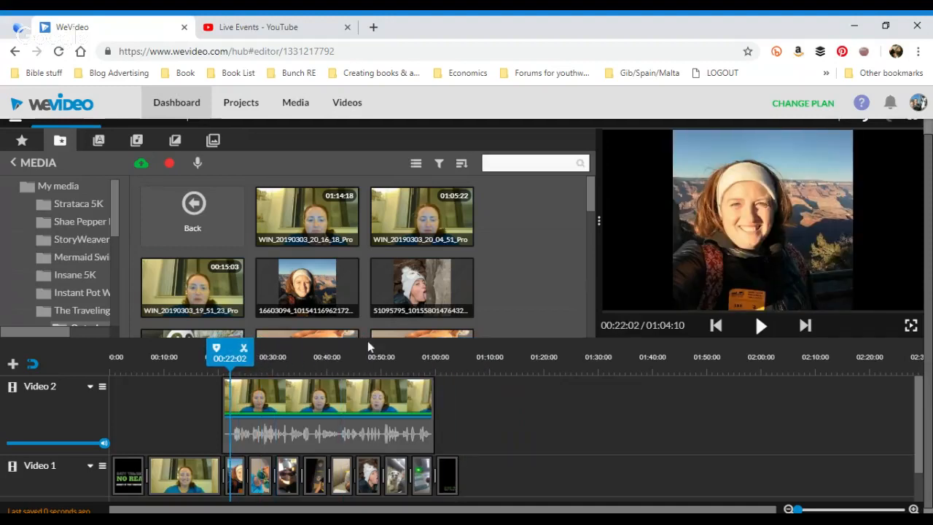
{"action": "left_click", "coordinate": [760, 327]}
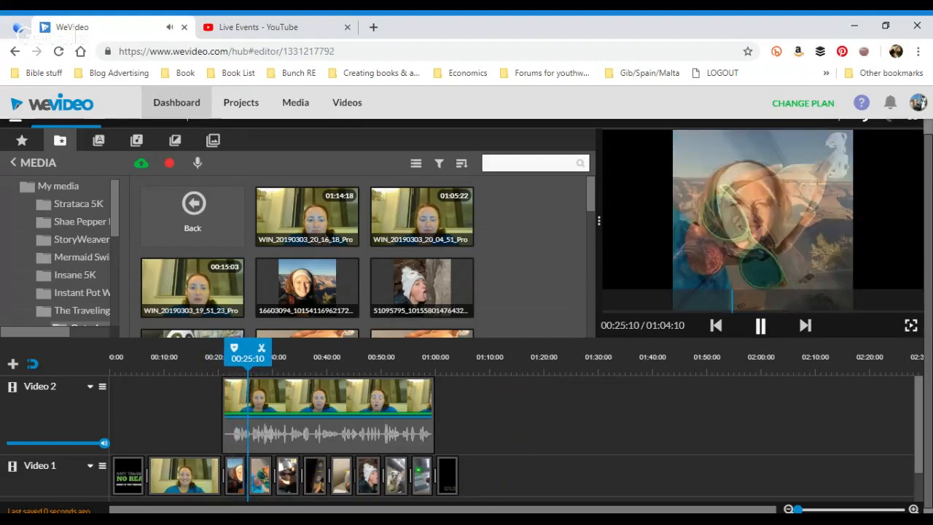
{"action": "left_click", "coordinate": [760, 329]}
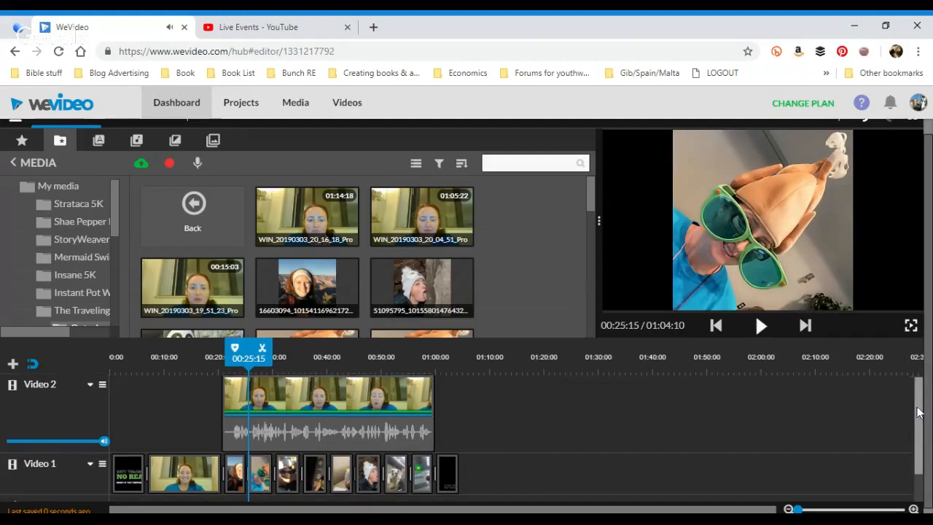
Preview the free music tracks Moment Of Inspiration, Clear Inspiration and Summer EDM
{"action": "left_click_drag", "start_coordinate": [920, 408], "coordinate": [919, 443]}
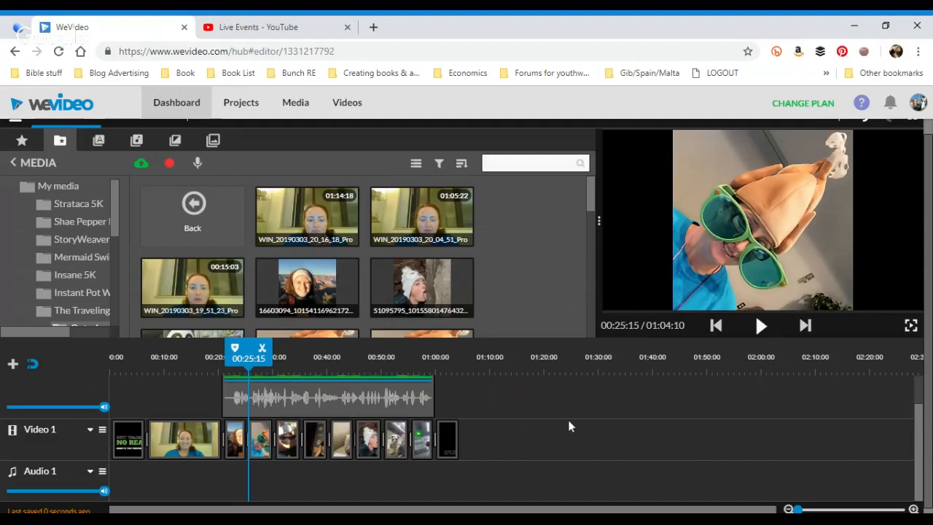
{"action": "left_click", "coordinate": [138, 145]}
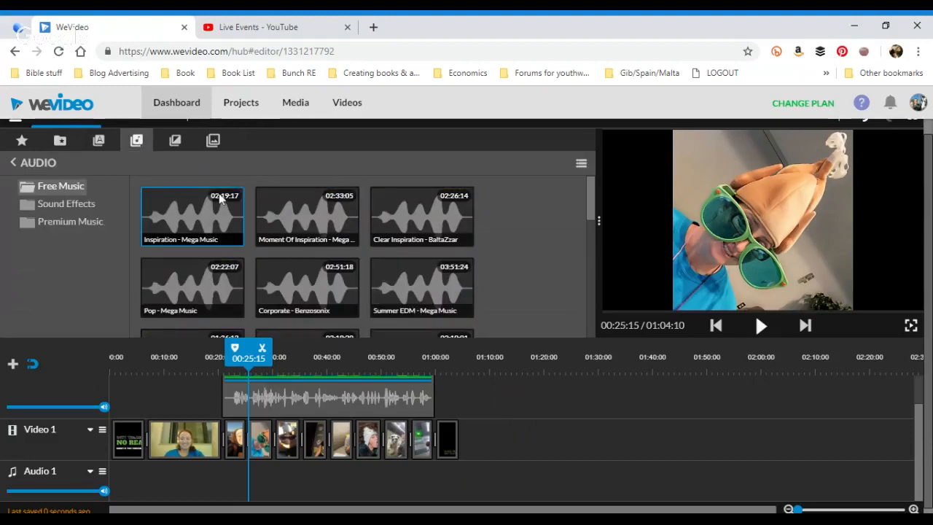
{"action": "left_click", "coordinate": [299, 227]}
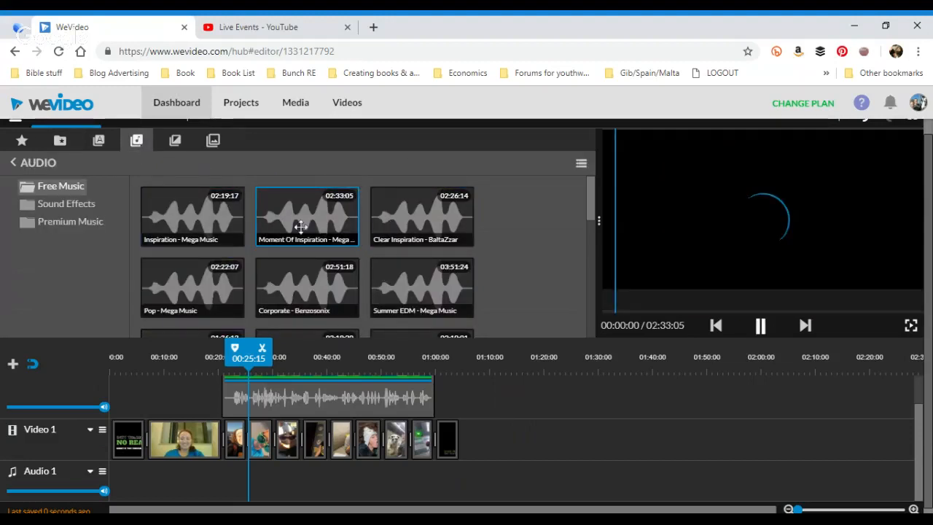
{"action": "left_click", "coordinate": [760, 326]}
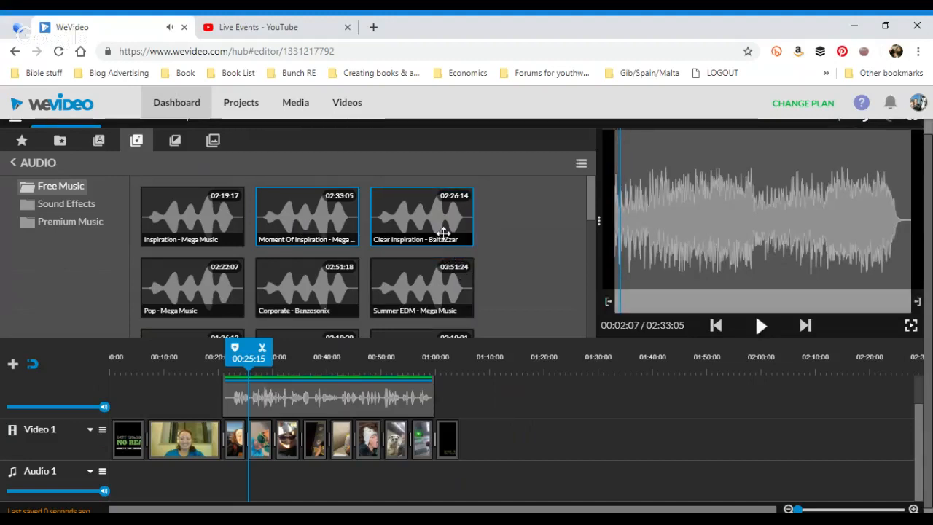
{"action": "left_click", "coordinate": [443, 234]}
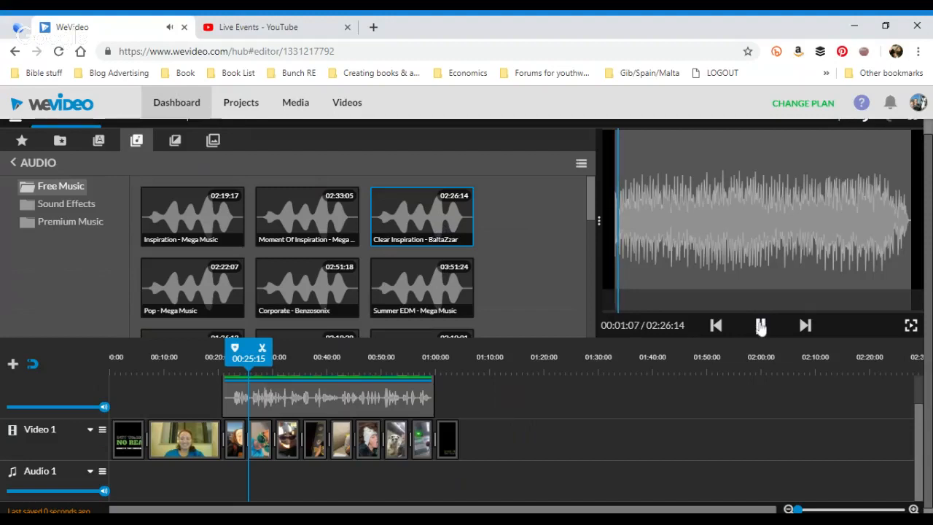
{"action": "left_click", "coordinate": [760, 325]}
{"action": "left_click", "coordinate": [419, 267]}
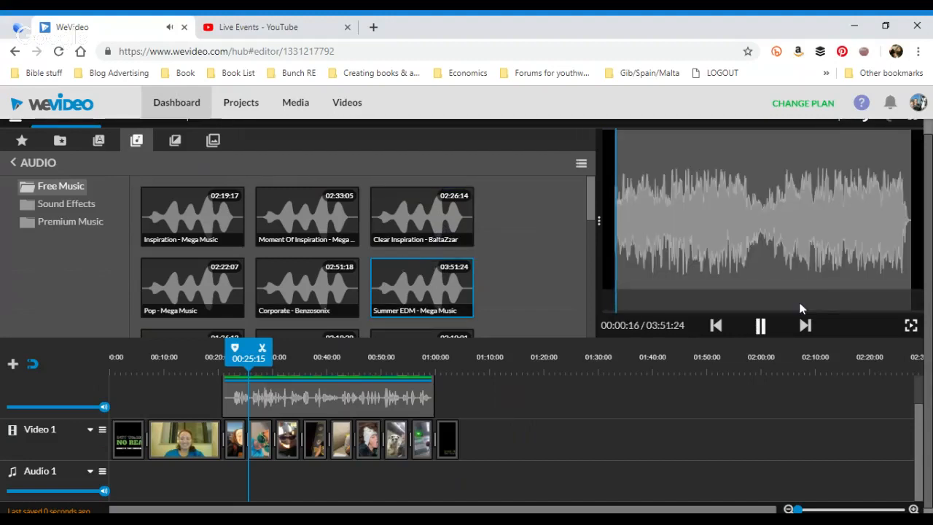
{"action": "left_click", "coordinate": [760, 326]}
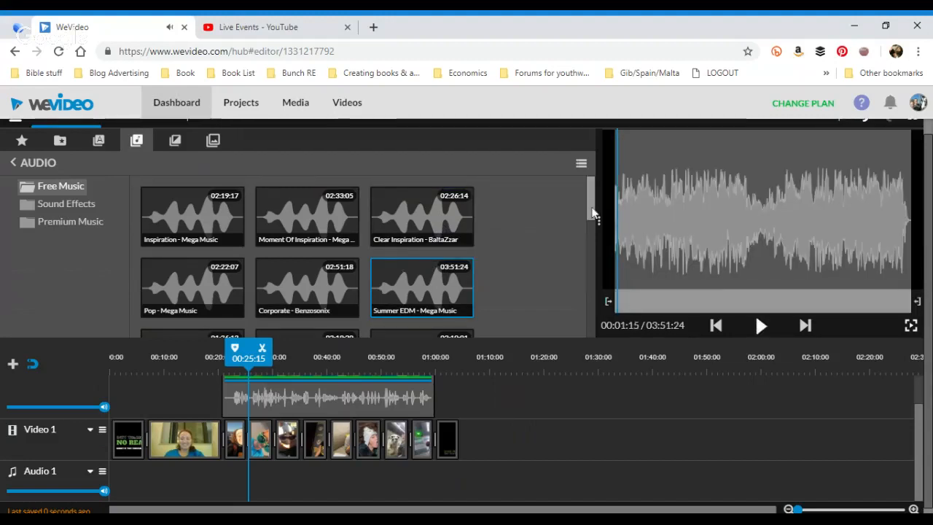
Preview the free music tracks Hard Day, Summer Rock, Dramatic Sensitive Piano and Mysterious Hip Hop
{"action": "left_click_drag", "start_coordinate": [592, 213], "coordinate": [595, 252]}
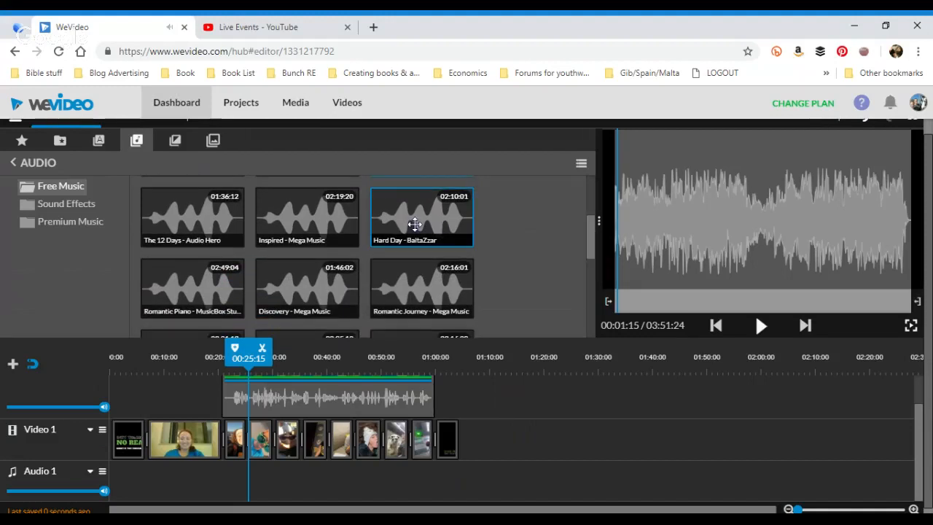
{"action": "left_click", "coordinate": [413, 223]}
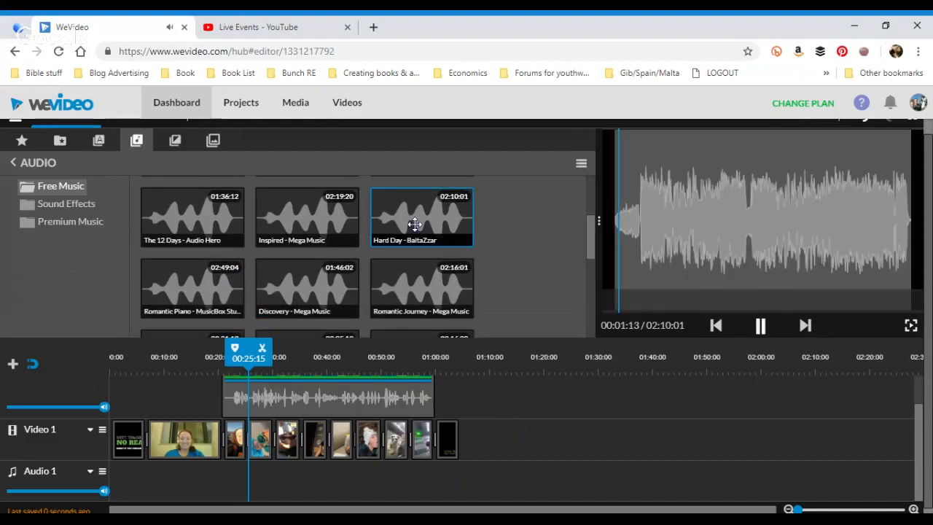
{"action": "left_click", "coordinate": [760, 328]}
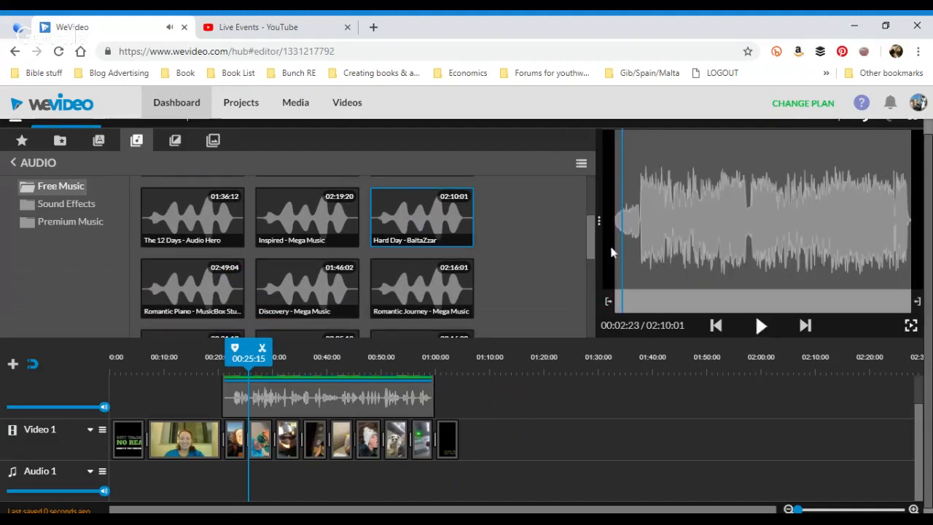
{"action": "left_click_drag", "start_coordinate": [595, 235], "coordinate": [596, 282]}
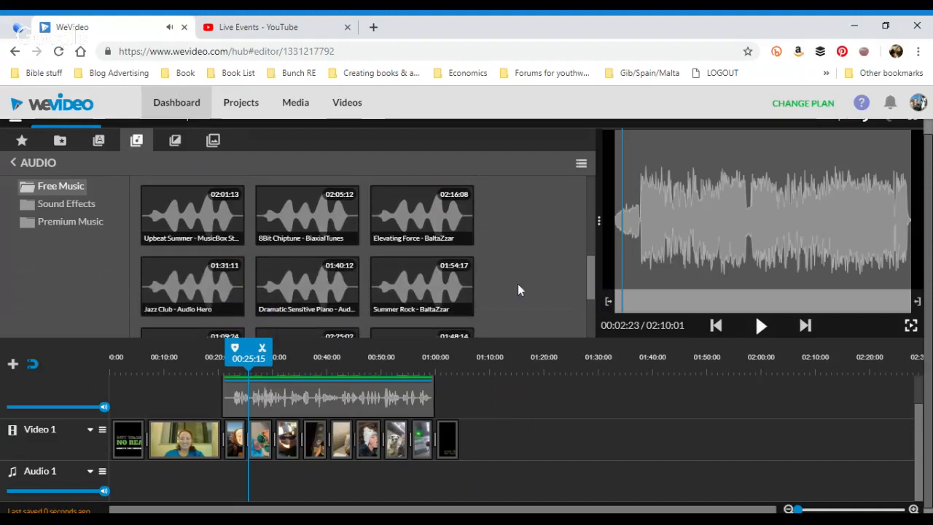
{"action": "left_click", "coordinate": [428, 281]}
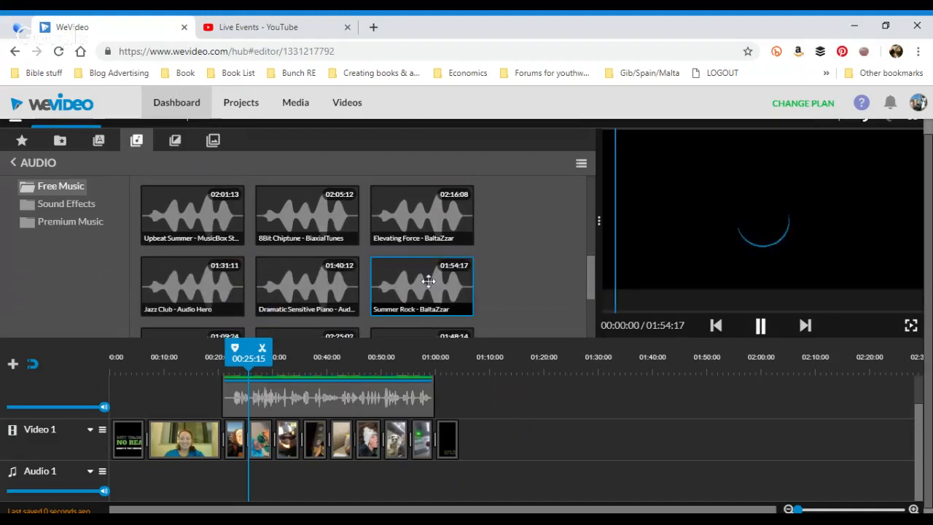
{"action": "left_click", "coordinate": [760, 326]}
{"action": "left_click", "coordinate": [290, 288]}
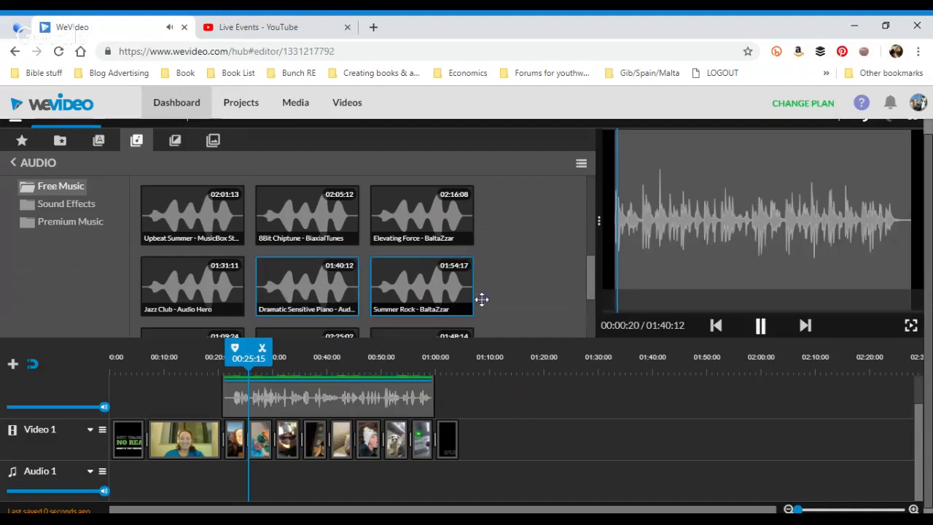
{"action": "left_click", "coordinate": [760, 326]}
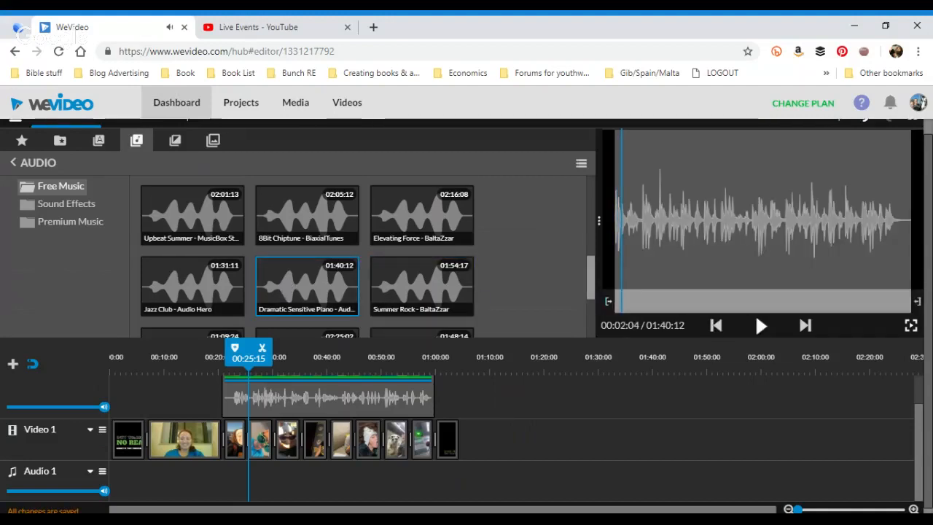
{"action": "scroll", "coordinate": [592, 294], "scroll_direction": "down", "scroll_amount": 2}
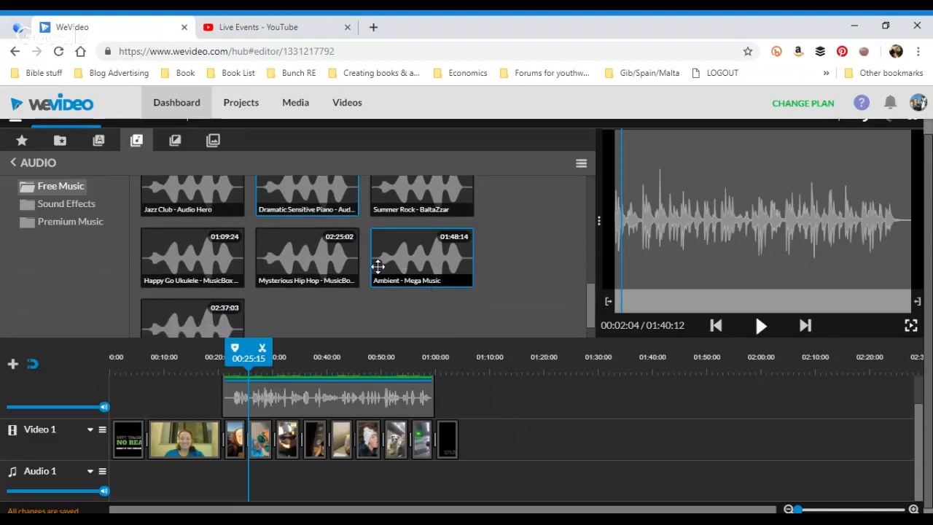
{"action": "left_click", "coordinate": [288, 253]}
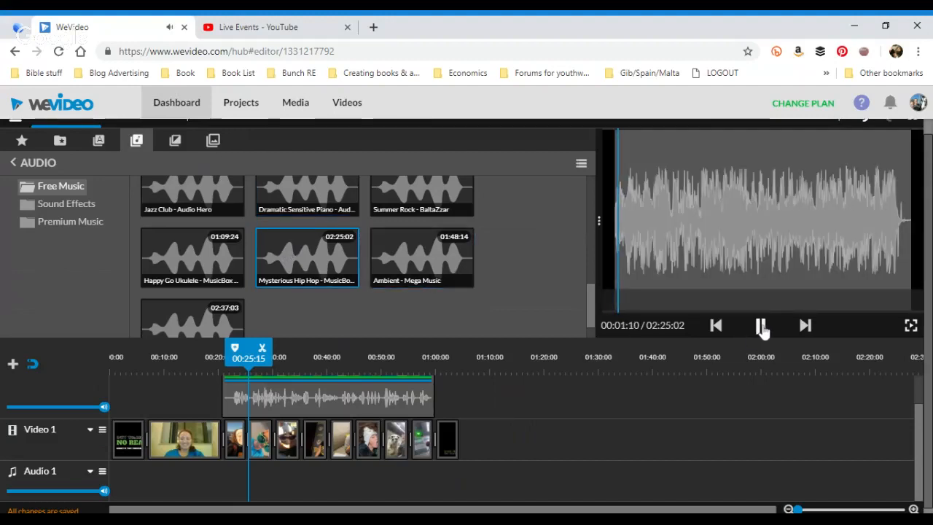
{"action": "left_click", "coordinate": [761, 328]}
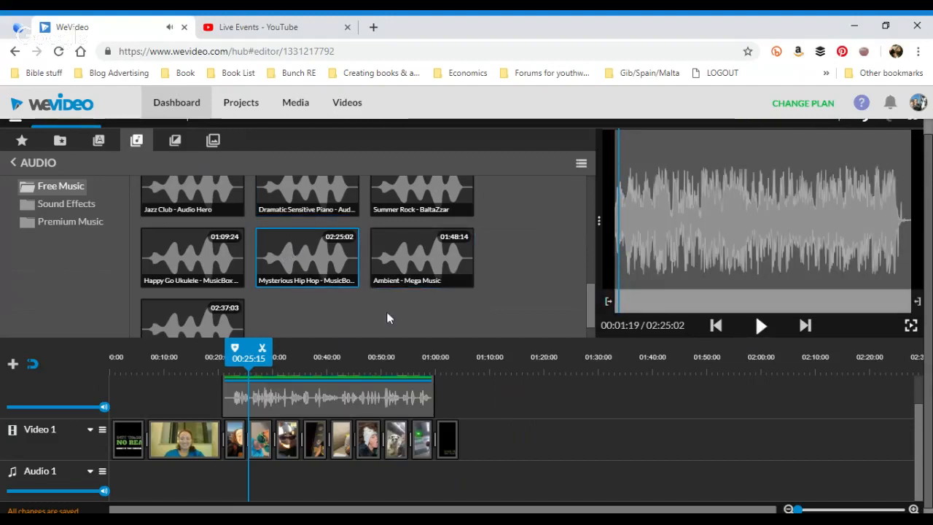
Preview the Happy Go Ukulele track and place it on the Audio 1 track at the start of the timeline
{"action": "left_click", "coordinate": [199, 274]}
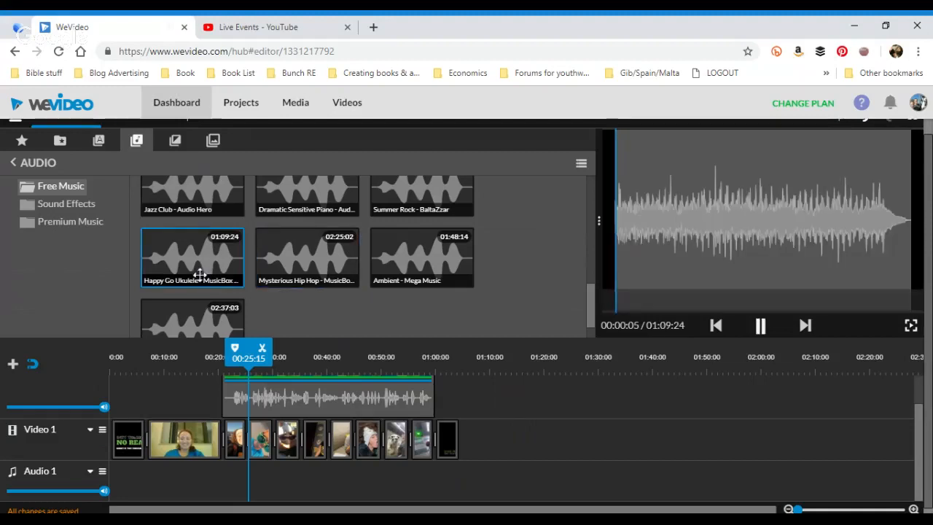
{"action": "left_click_drag", "start_coordinate": [199, 274], "coordinate": [131, 513]}
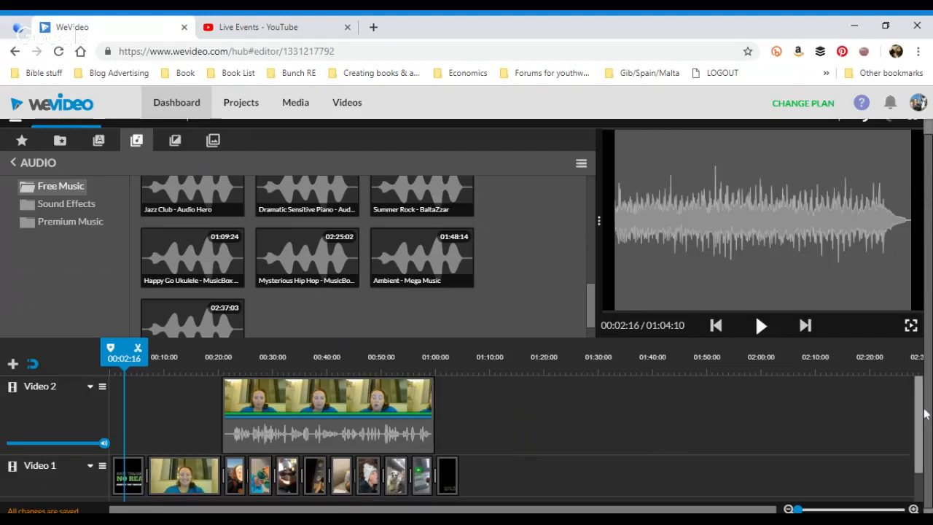
{"action": "left_click_drag", "start_coordinate": [919, 411], "coordinate": [915, 447]}
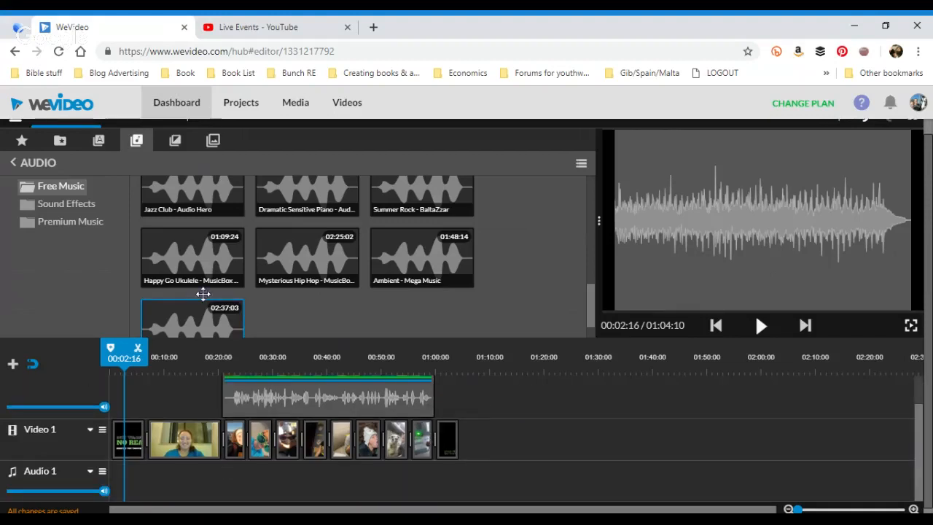
{"action": "left_click", "coordinate": [191, 251]}
{"action": "left_click_drag", "start_coordinate": [191, 251], "coordinate": [130, 492]}
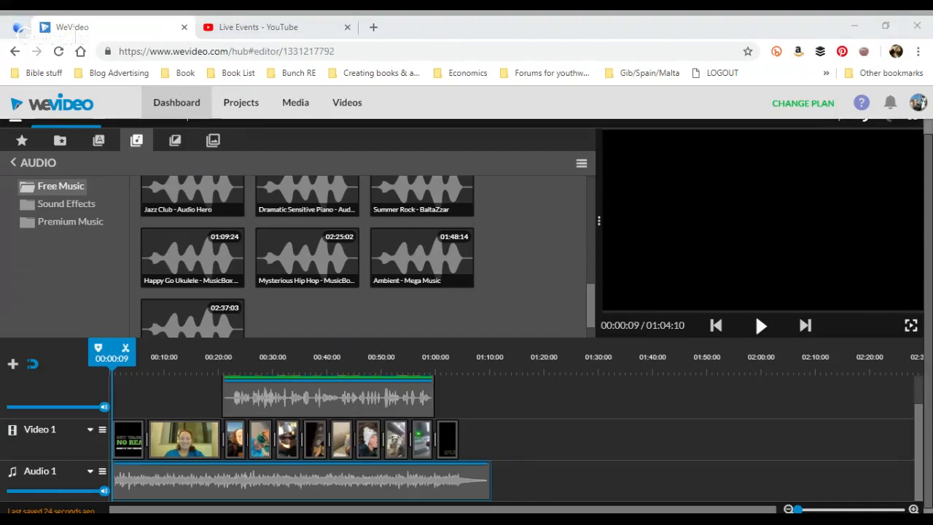
Add volume points near the start of the music clip, and try dropping one to silence before raising it back to full volume
{"action": "left_click", "coordinate": [128, 470]}
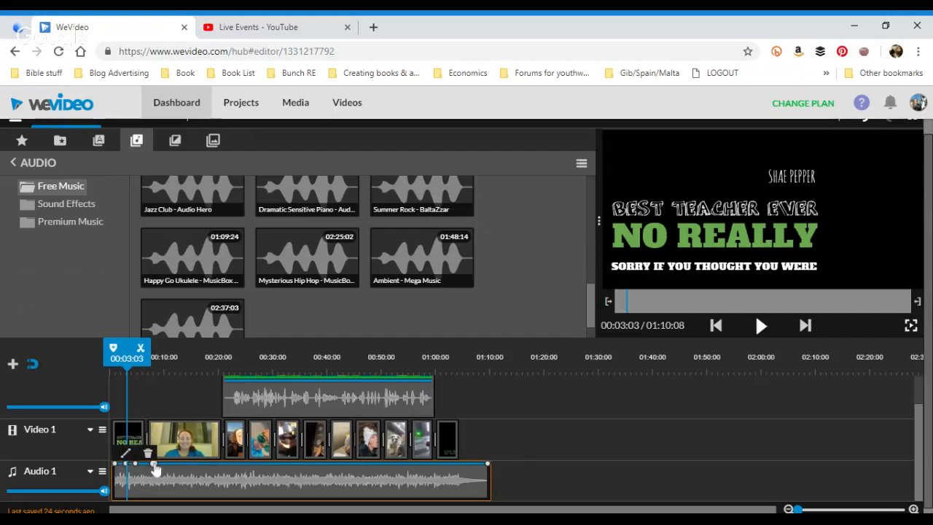
{"action": "left_click_drag", "start_coordinate": [124, 465], "coordinate": [123, 510]}
{"action": "mouse_move", "coordinate": [155, 464]}
{"action": "left_mouse_down"}
{"action": "mouse_move", "coordinate": [159, 499]}
{"action": "mouse_move", "coordinate": [165, 464]}
{"action": "left_mouse_up"}
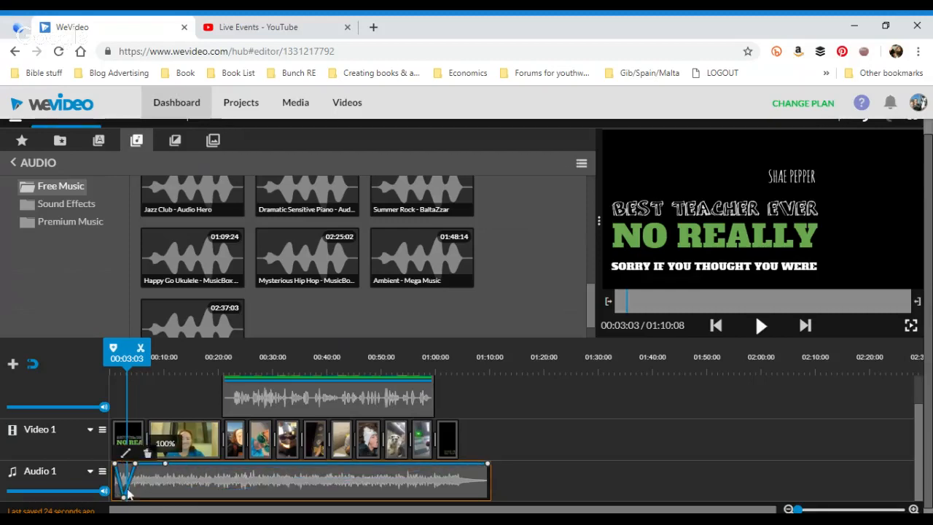
{"action": "left_click_drag", "start_coordinate": [126, 494], "coordinate": [115, 466]}
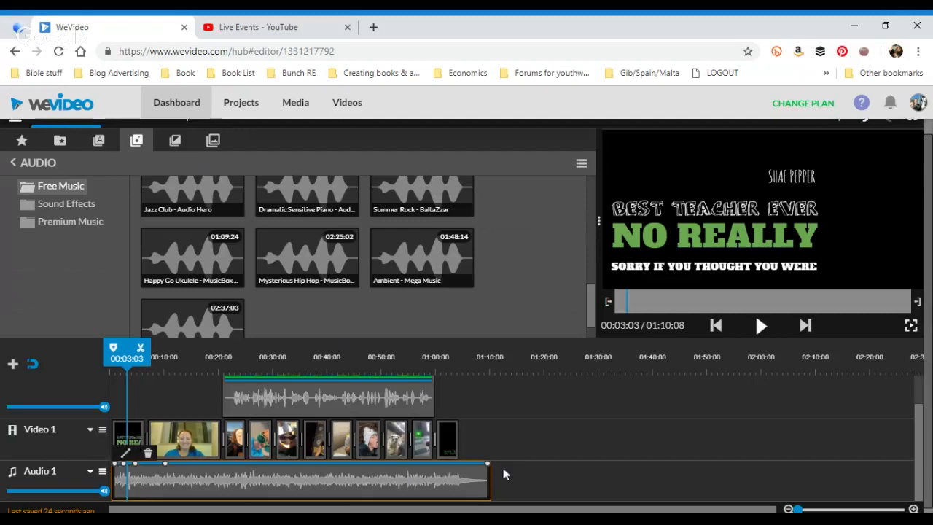
Fade the music from full volume at its start to silence by about 6 s, and bring it back to full just after 1:00
{"action": "mouse_move", "coordinate": [488, 467]}
{"action": "left_click_drag", "start_coordinate": [137, 467], "coordinate": [146, 498]}
{"action": "left_click_drag", "start_coordinate": [125, 466], "coordinate": [129, 482]}
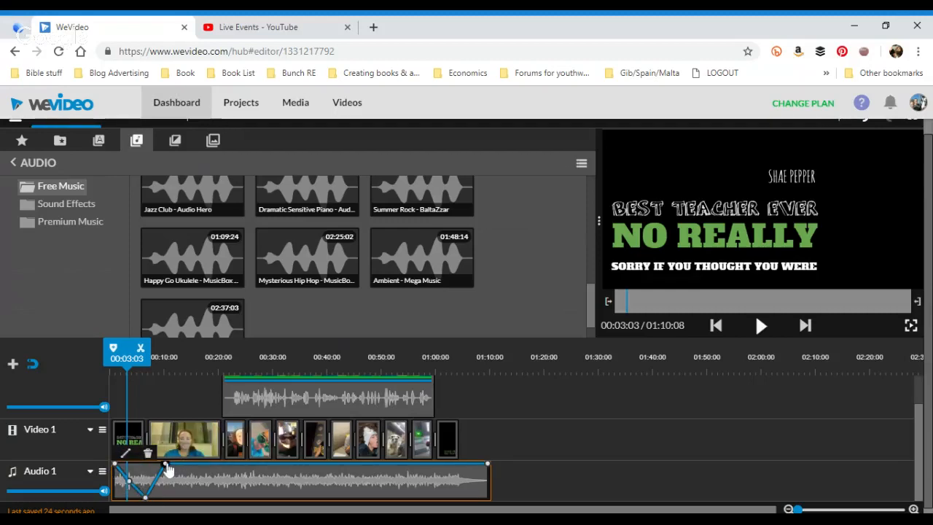
{"action": "left_click_drag", "start_coordinate": [165, 464], "coordinate": [175, 498]}
{"action": "left_click_drag", "start_coordinate": [487, 463], "coordinate": [440, 470]}
{"action": "left_click_drag", "start_coordinate": [487, 498], "coordinate": [487, 466]}
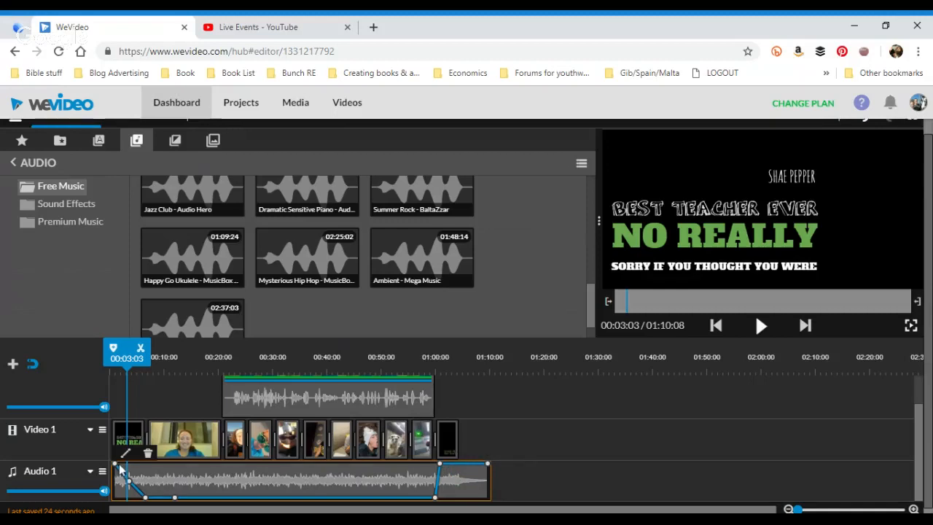
Preview the music fades over the title, webcam clip, first photo and closing lower third
{"action": "left_click_drag", "start_coordinate": [130, 349], "coordinate": [118, 349]}
{"action": "left_click", "coordinate": [760, 325]}
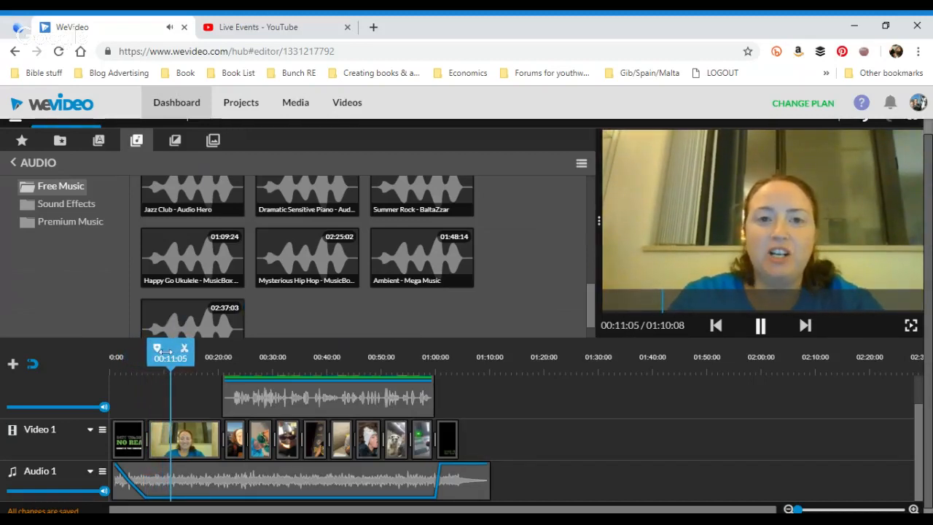
{"action": "left_click", "coordinate": [211, 359]}
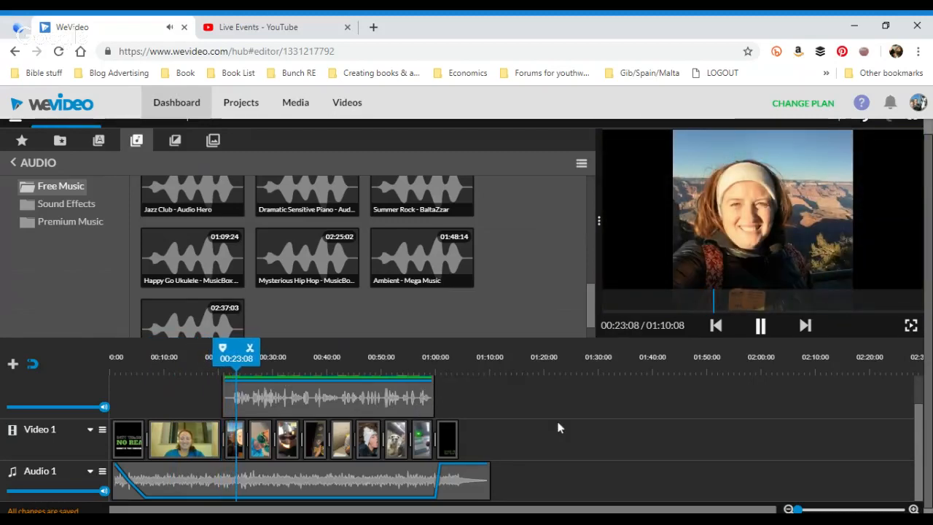
{"action": "left_click_drag", "start_coordinate": [243, 360], "coordinate": [415, 386]}
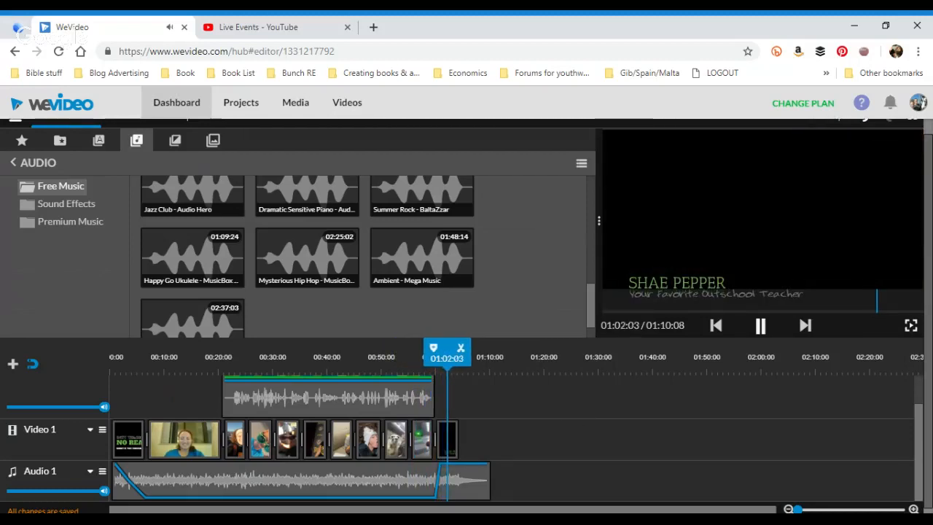
{"action": "left_click", "coordinate": [760, 326]}
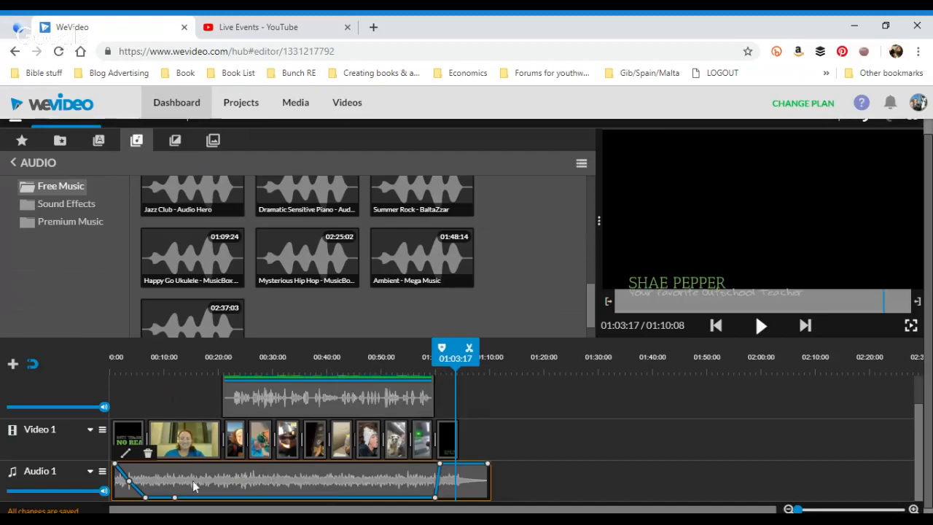
Split the music clip at 00:06:23 and 00:59:21, and delete the silent middle section
{"action": "left_click_drag", "start_coordinate": [455, 355], "coordinate": [145, 360]}
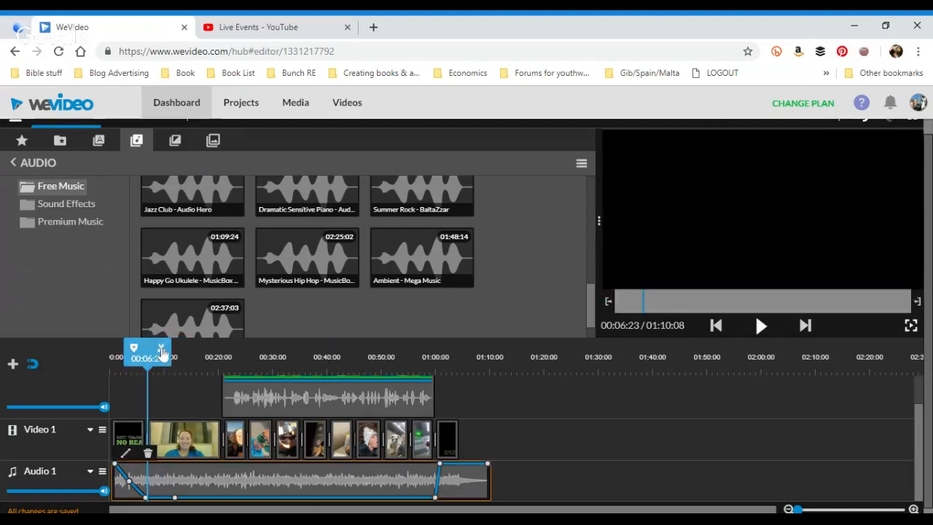
{"action": "left_click", "coordinate": [179, 490]}
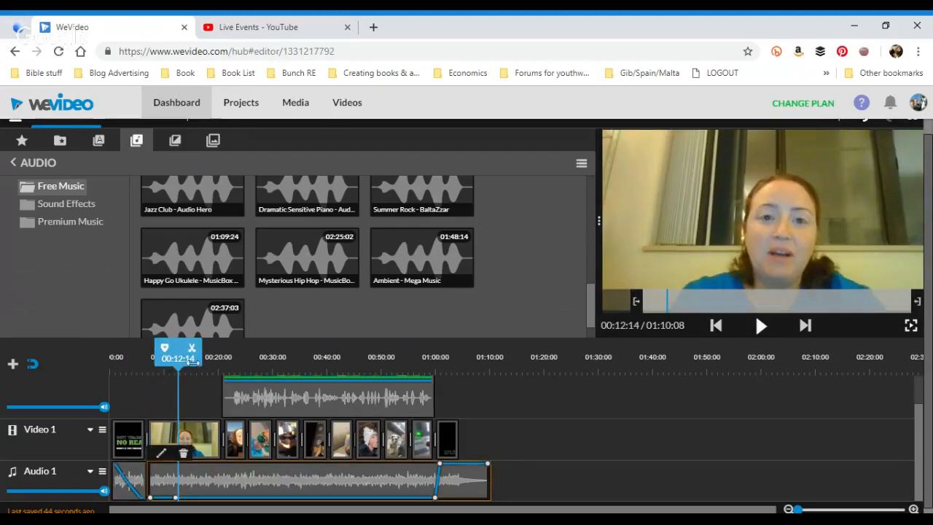
{"action": "left_click_drag", "start_coordinate": [194, 362], "coordinate": [435, 393]}
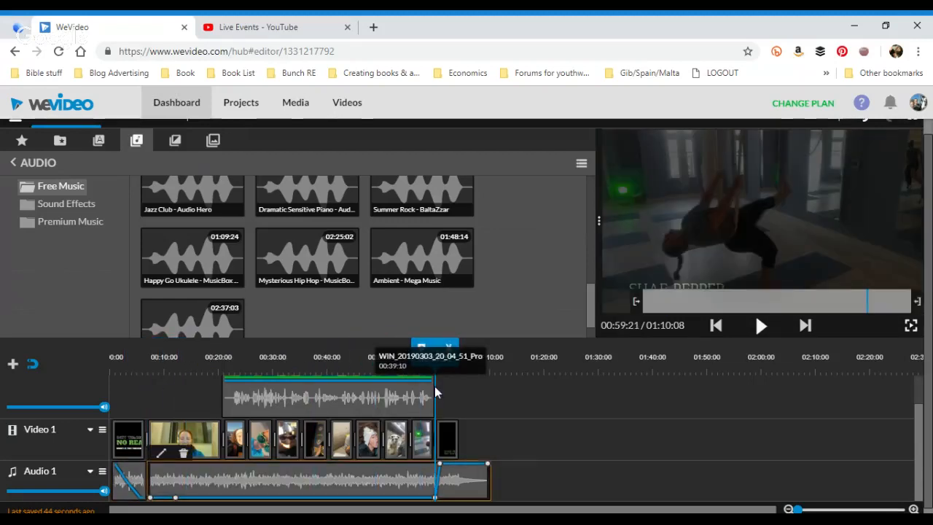
{"action": "left_click", "coordinate": [449, 348]}
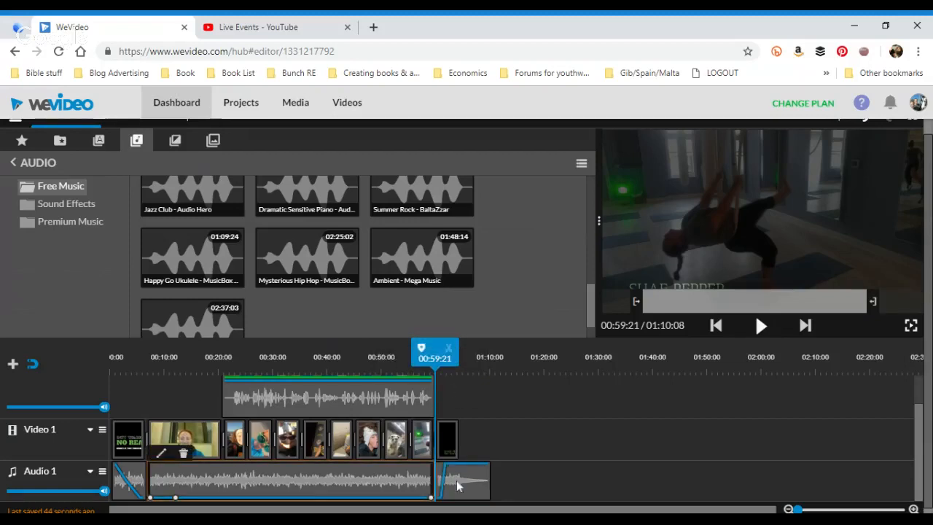
{"action": "key", "text": "Delete"}
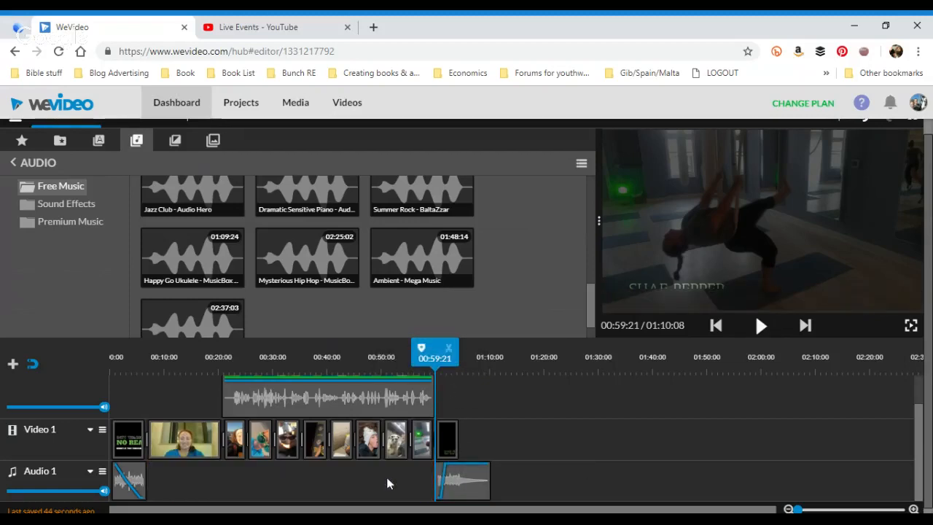
Shift the closing music clip slightly toward the project's end and move the playhead to its end at 01:10:13
{"action": "mouse_move", "coordinate": [481, 490]}
{"action": "left_mouse_down"}
{"action": "mouse_move", "coordinate": [431, 492]}
{"action": "mouse_move", "coordinate": [480, 494]}
{"action": "left_mouse_up"}
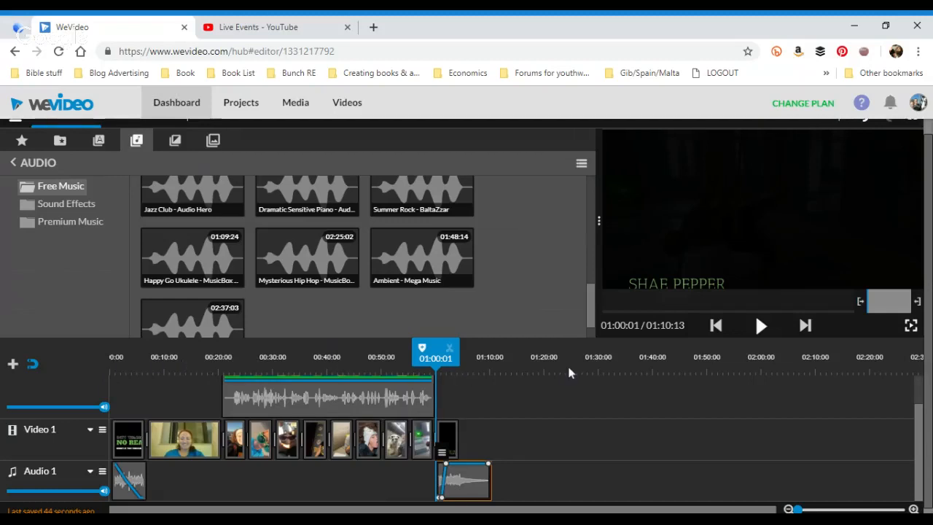
{"action": "left_click", "coordinate": [480, 349]}
{"action": "left_click", "coordinate": [436, 352]}
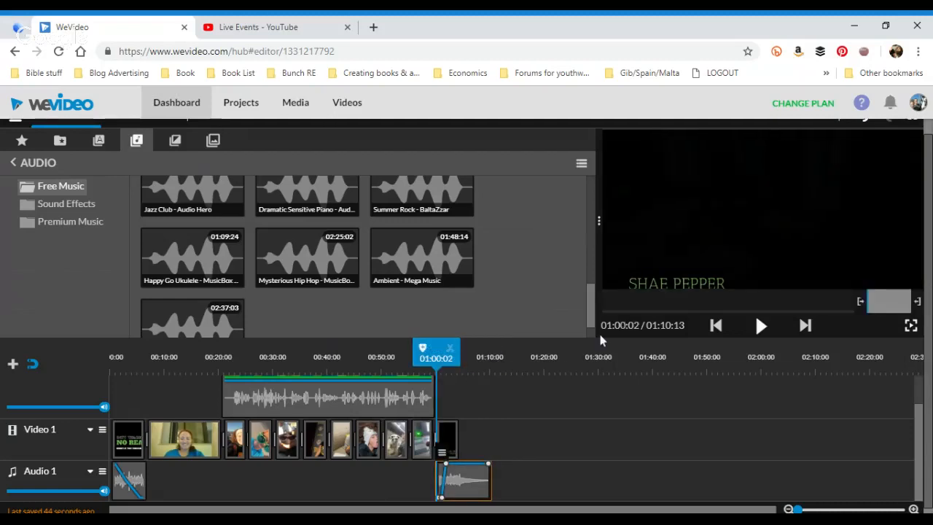
{"action": "left_click", "coordinate": [491, 352]}
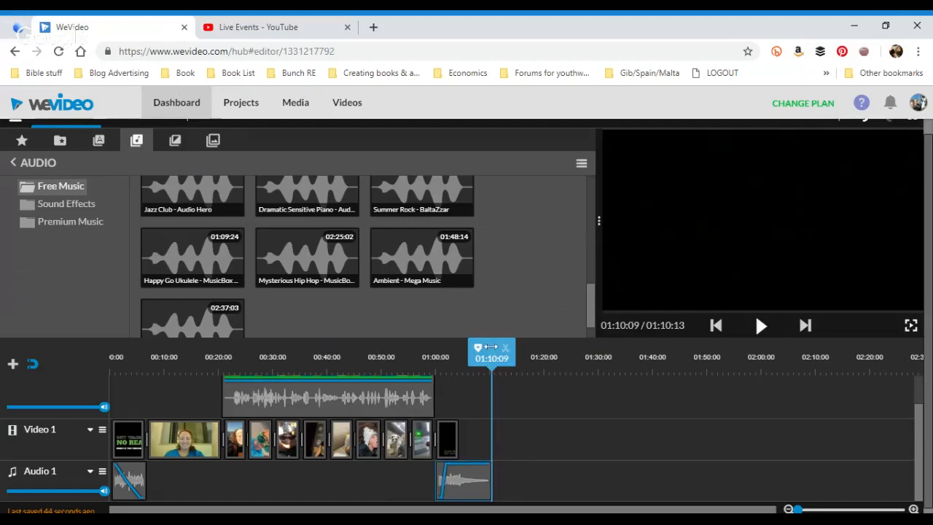
{"action": "left_click_drag", "start_coordinate": [491, 347], "coordinate": [584, 356]}
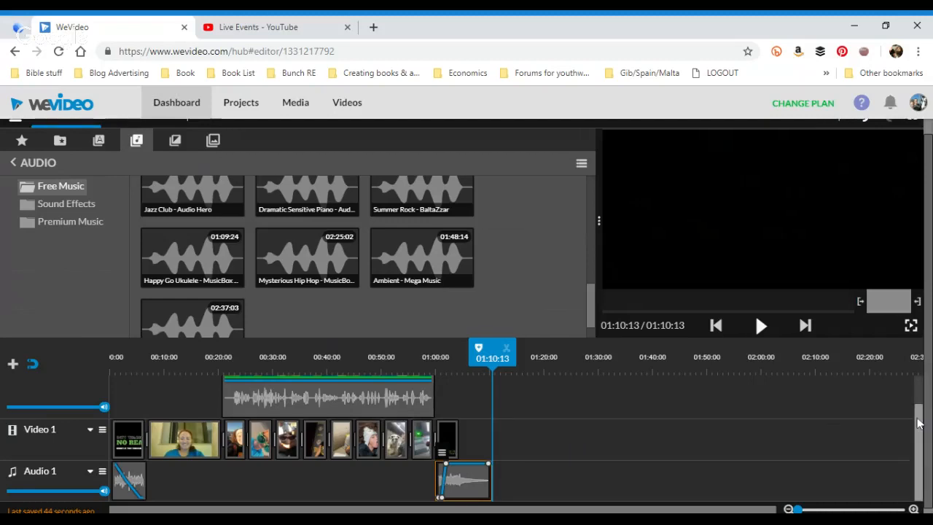
Add a new video track named Video 3 above the existing tracks
{"action": "scroll", "coordinate": [918, 412], "scroll_direction": "up", "scroll_amount": 1}
{"action": "scroll", "coordinate": [918, 412], "scroll_direction": "up", "scroll_amount": 1}
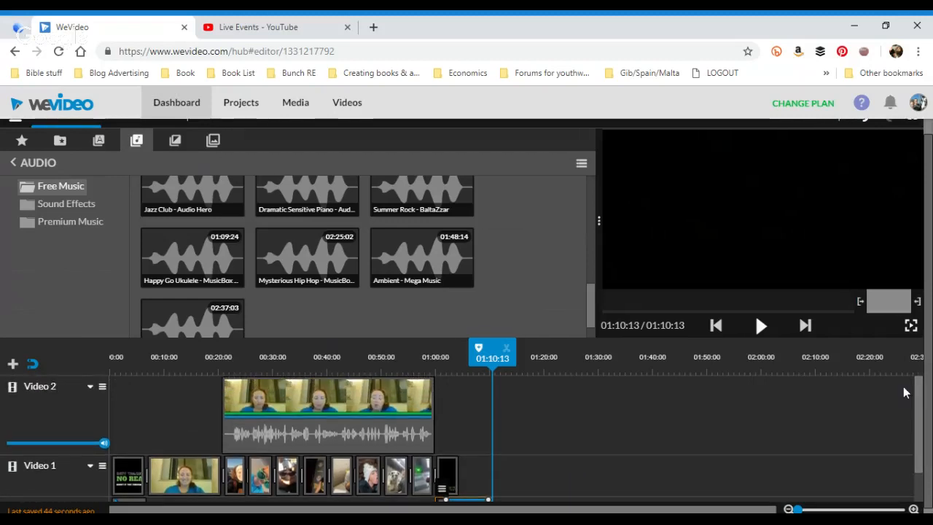
{"action": "left_click", "coordinate": [13, 364]}
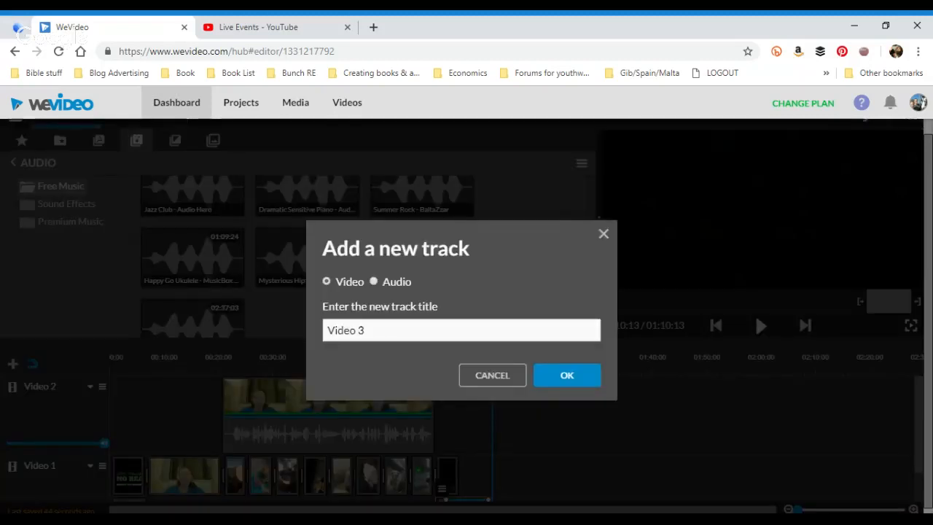
{"action": "left_click", "coordinate": [568, 382]}
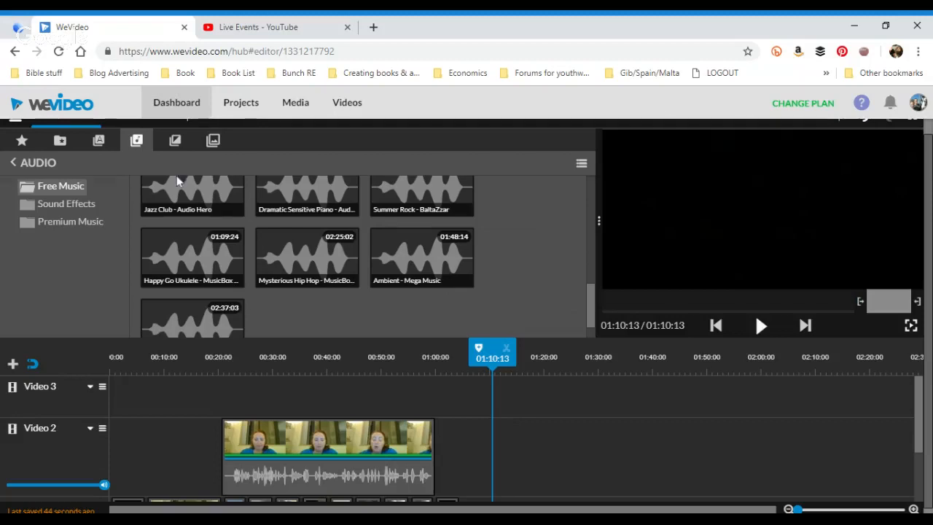
Place the Yellow Aurora background on the Video 3 track, spanning from the project's start to 01:04:10
{"action": "left_click", "coordinate": [176, 141]}
{"action": "left_click", "coordinate": [210, 141]}
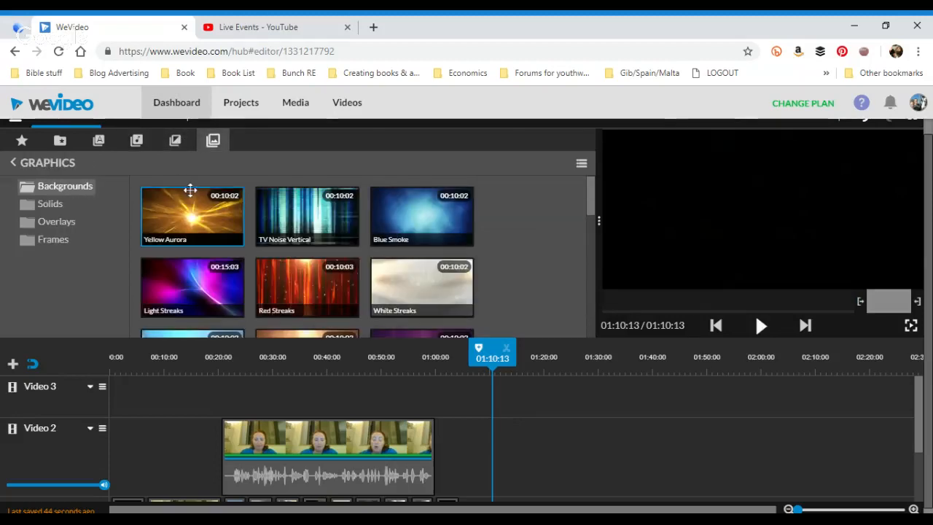
{"action": "left_click", "coordinate": [187, 195]}
{"action": "left_click_drag", "start_coordinate": [185, 195], "coordinate": [460, 408]}
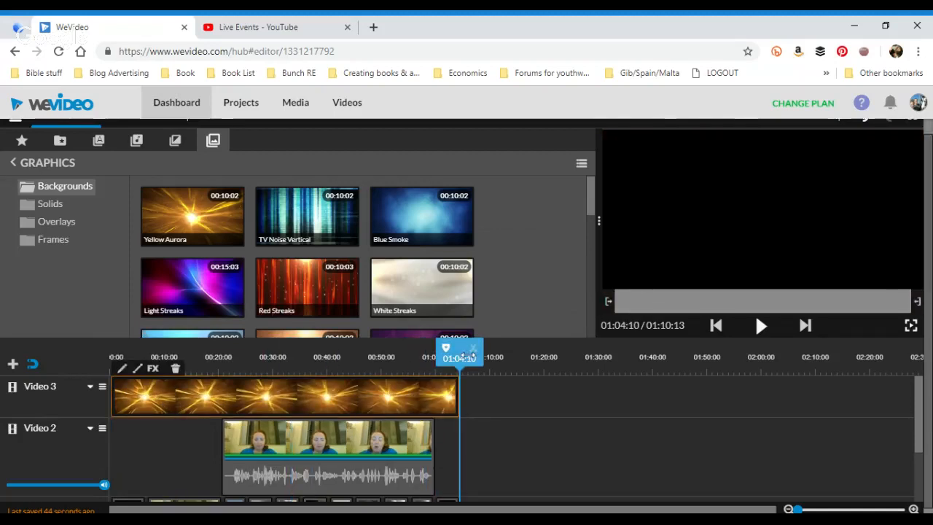
Preview the Yellow Aurora layer from 00:20:15, where the voice-over photos begin
{"action": "left_click_drag", "start_coordinate": [458, 348], "coordinate": [221, 353]}
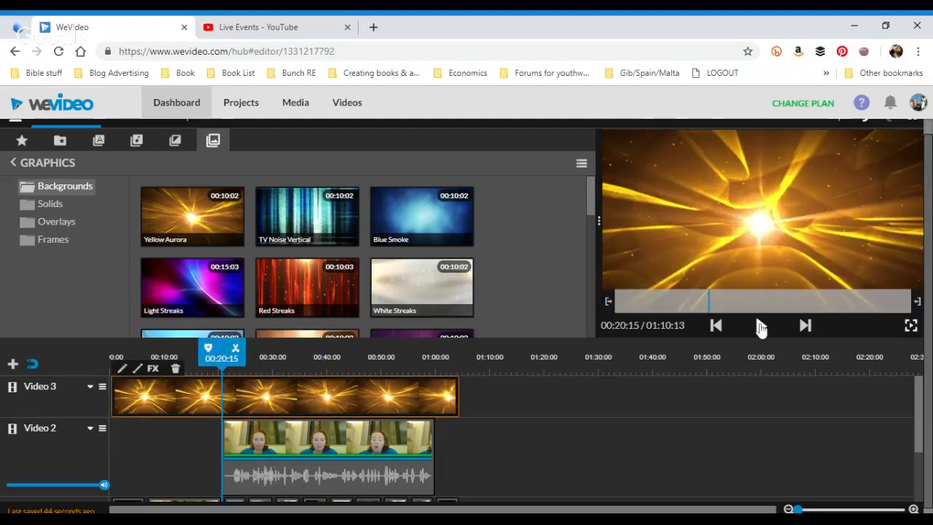
{"action": "left_click", "coordinate": [760, 328]}
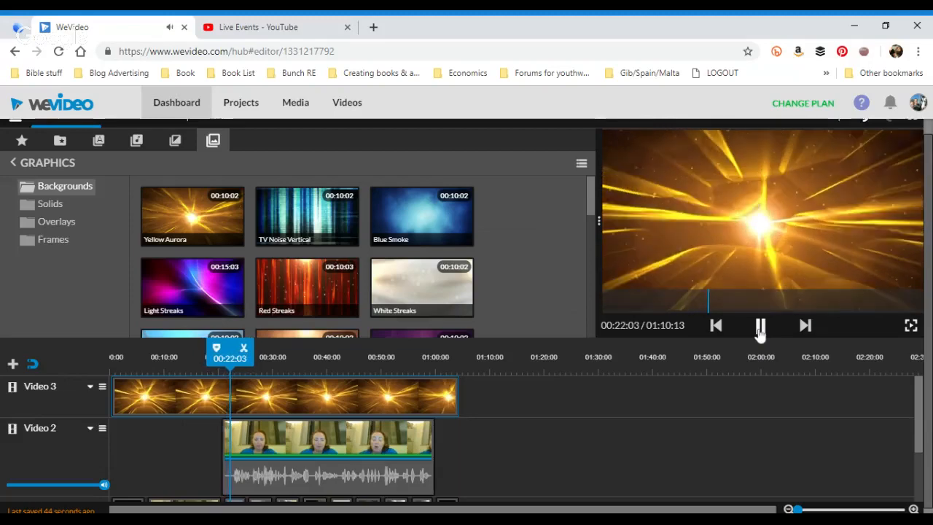
{"action": "left_click", "coordinate": [760, 326]}
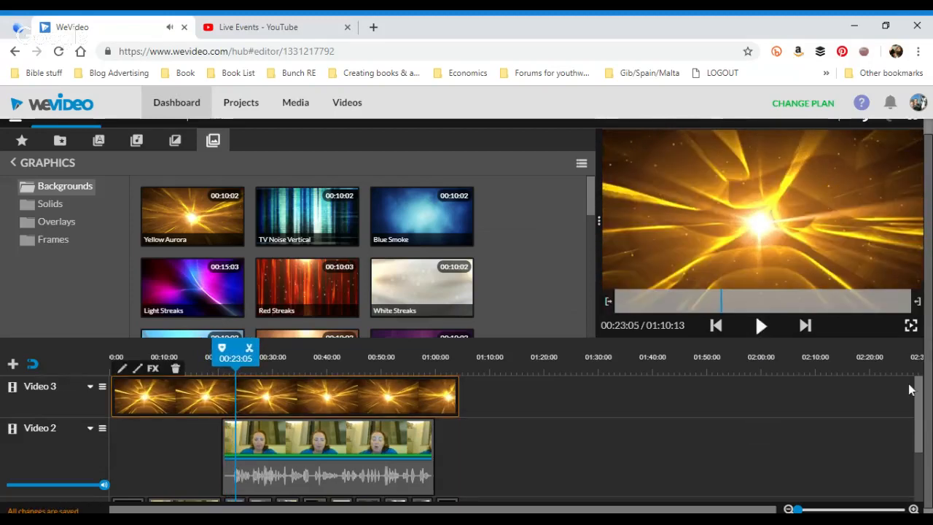
Lower the Yellow Aurora clip's opacity at both ends, to 14% at its end, and preview it over the photos
{"action": "mouse_move", "coordinate": [917, 393]}
{"action": "left_mouse_down"}
{"action": "mouse_move", "coordinate": [915, 444]}
{"action": "mouse_move", "coordinate": [916, 383]}
{"action": "left_mouse_up"}
{"action": "left_click", "coordinate": [101, 390]}
{"action": "left_click", "coordinate": [101, 391]}
{"action": "left_click", "coordinate": [138, 369]}
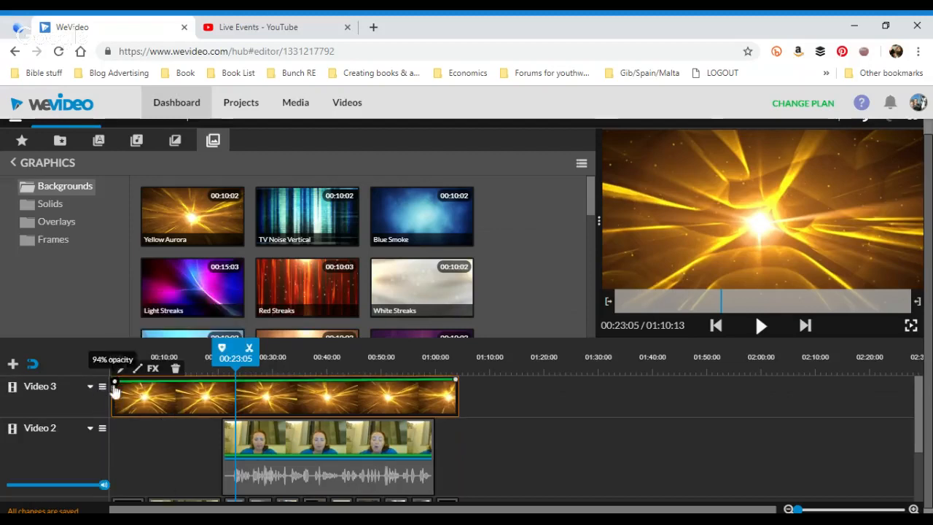
{"action": "left_click_drag", "start_coordinate": [114, 380], "coordinate": [115, 405]}
{"action": "left_click_drag", "start_coordinate": [454, 379], "coordinate": [454, 412]}
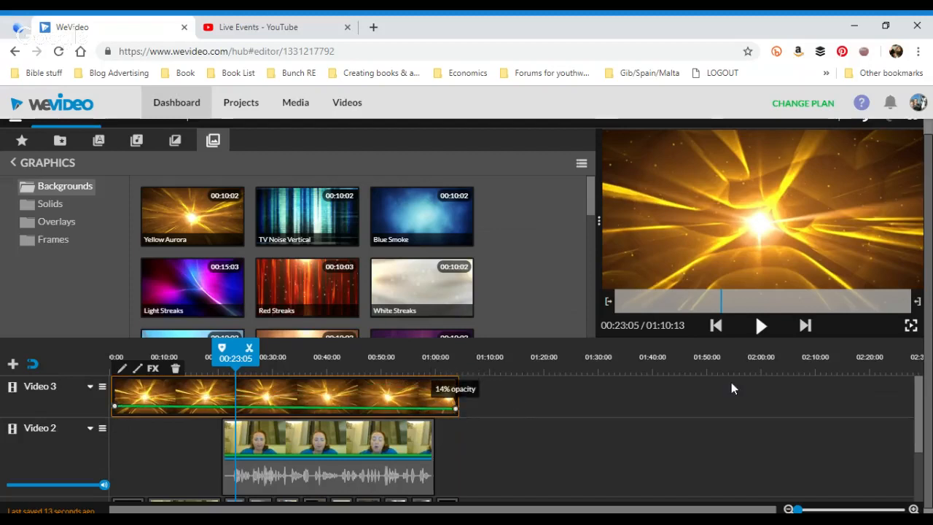
{"action": "left_click", "coordinate": [760, 325]}
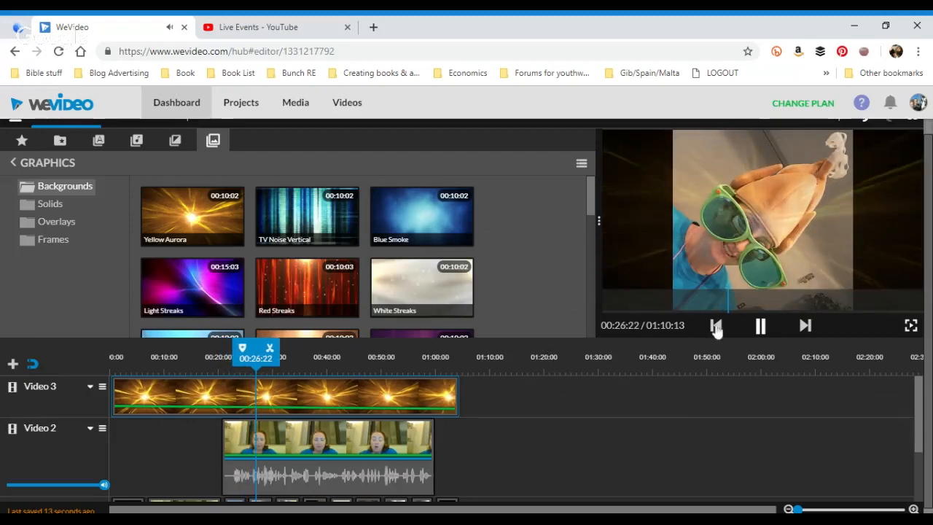
{"action": "left_click", "coordinate": [760, 326]}
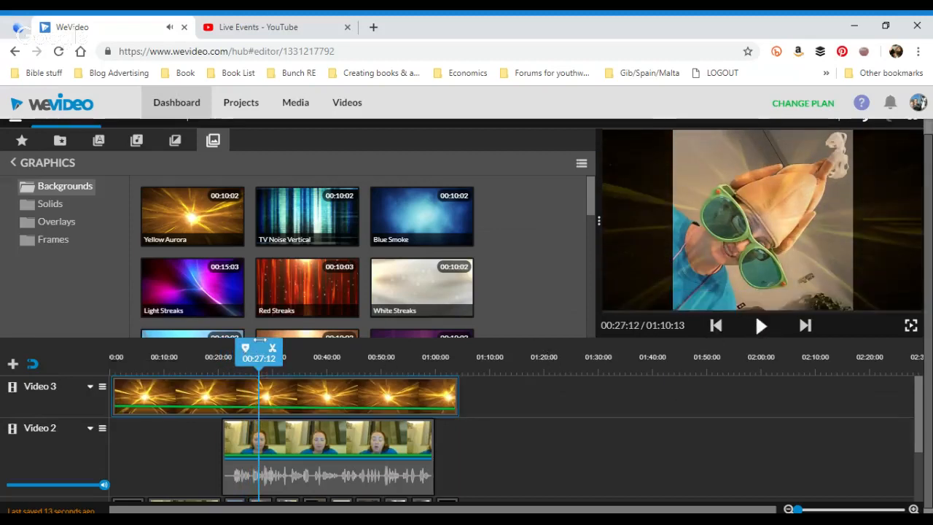
Split the Yellow Aurora clip at 00:20:13 and delete the part before it
{"action": "left_click_drag", "start_coordinate": [259, 352], "coordinate": [222, 350]}
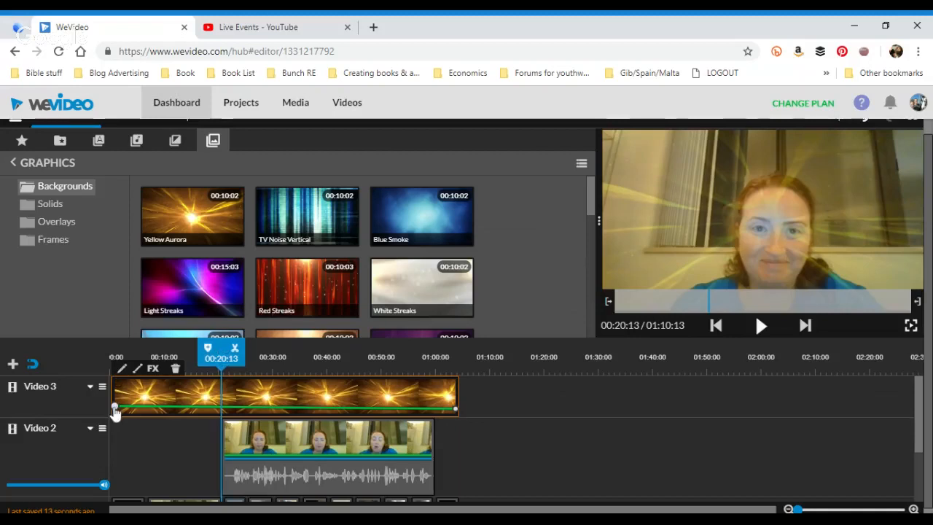
{"action": "left_click", "coordinate": [234, 349]}
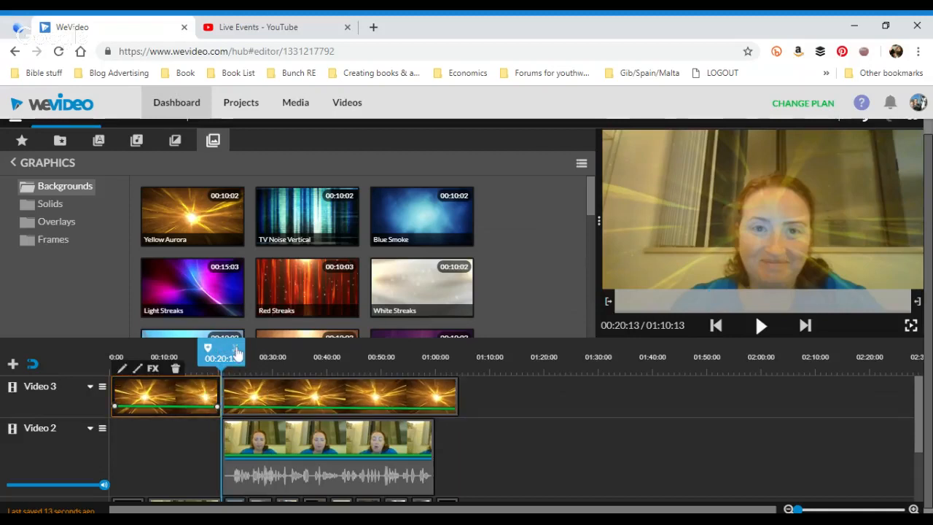
{"action": "key", "text": "Delete"}
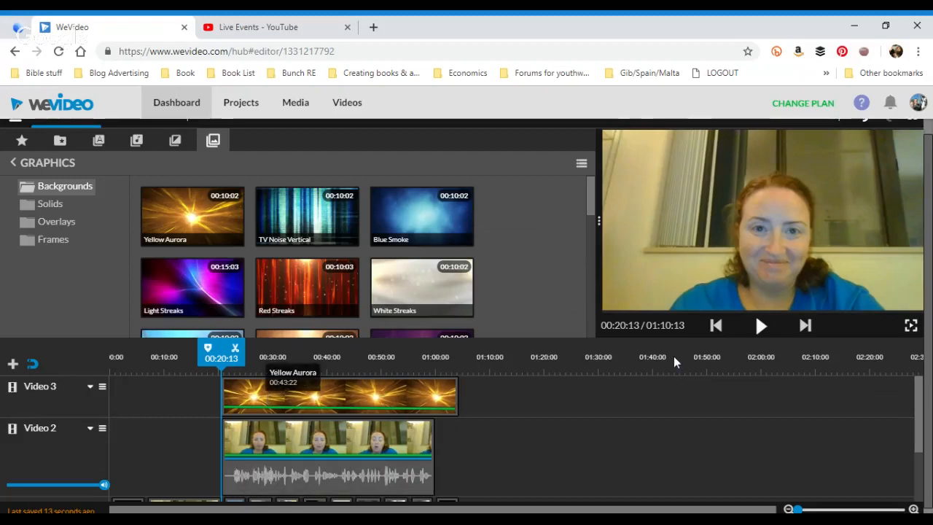
Preview the trimmed overlay, and raise the Yellow Aurora clip's opacity around 0:26 before dropping it back to 20% at about 0:33
{"action": "left_click", "coordinate": [760, 327]}
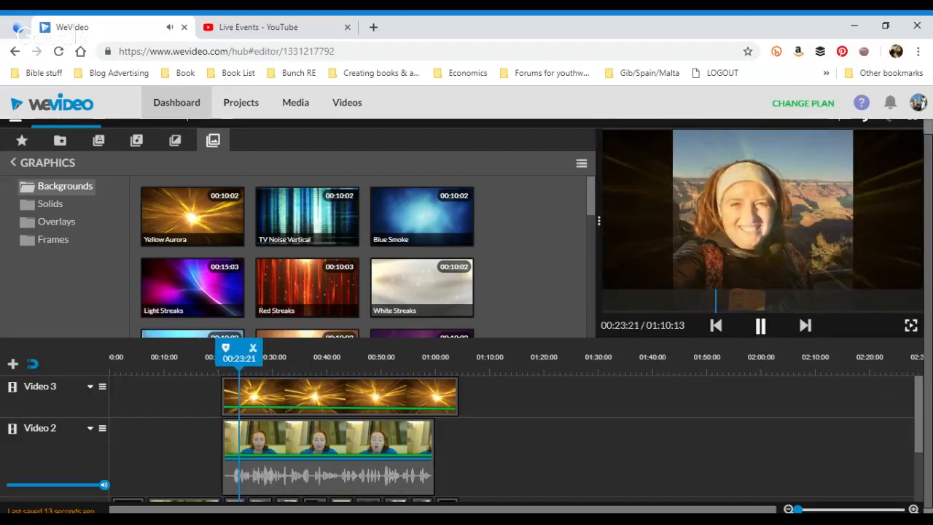
{"action": "left_click", "coordinate": [760, 327]}
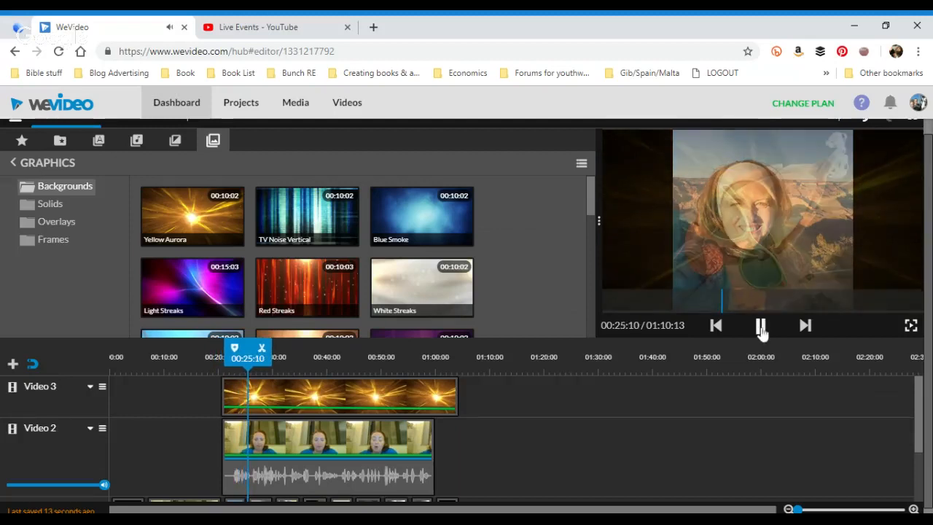
{"action": "left_click_drag", "start_coordinate": [252, 413], "coordinate": [253, 392]}
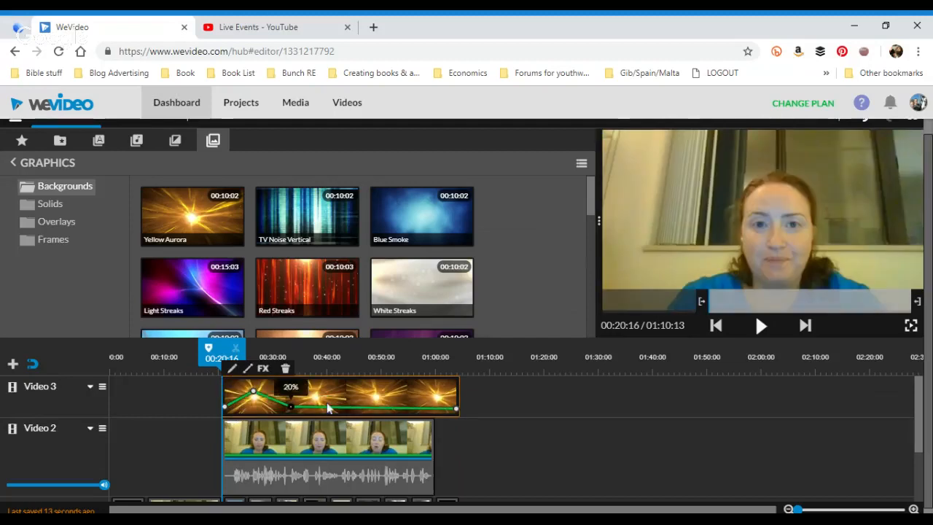
{"action": "mouse_move", "coordinate": [340, 406]}
{"action": "left_mouse_down"}
{"action": "mouse_move", "coordinate": [349, 391]}
{"action": "mouse_move", "coordinate": [335, 389]}
{"action": "left_mouse_up"}
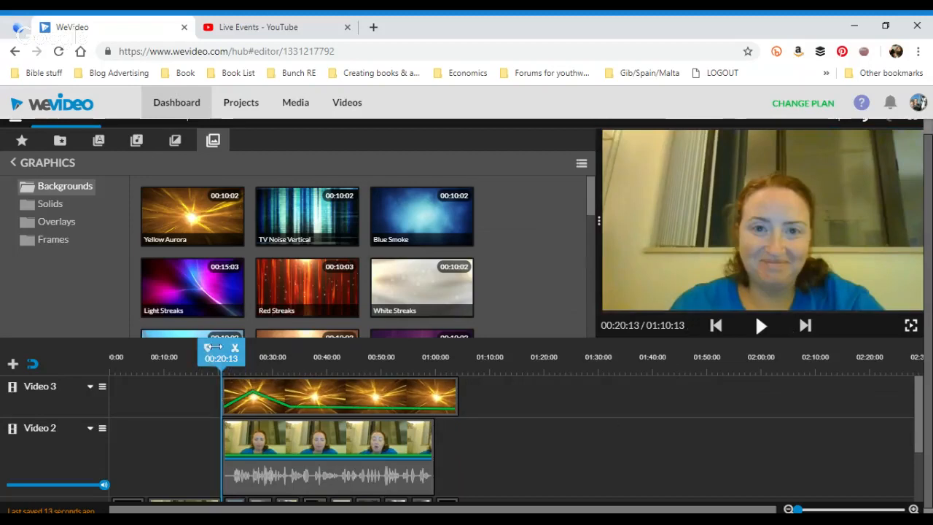
Preview the opening title from the start of the project
{"action": "left_click_drag", "start_coordinate": [209, 364], "coordinate": [98, 363]}
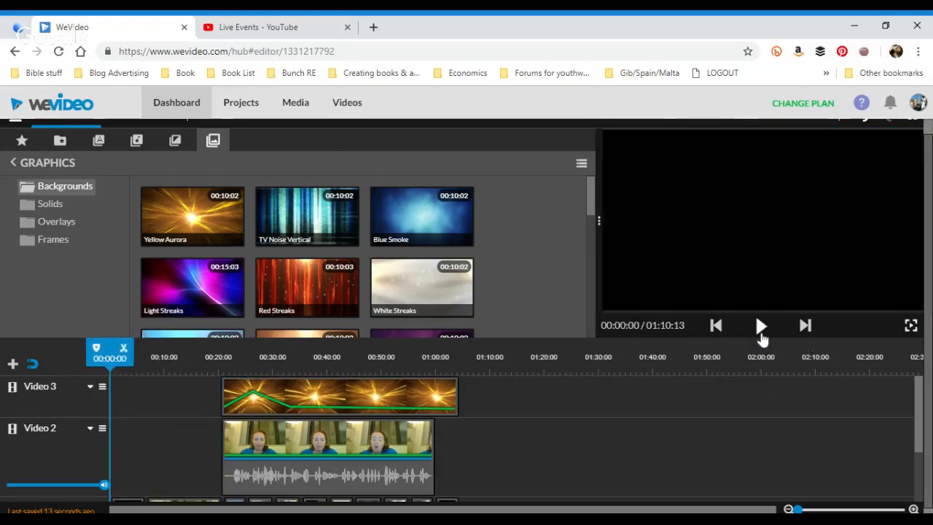
{"action": "left_click", "coordinate": [760, 326]}
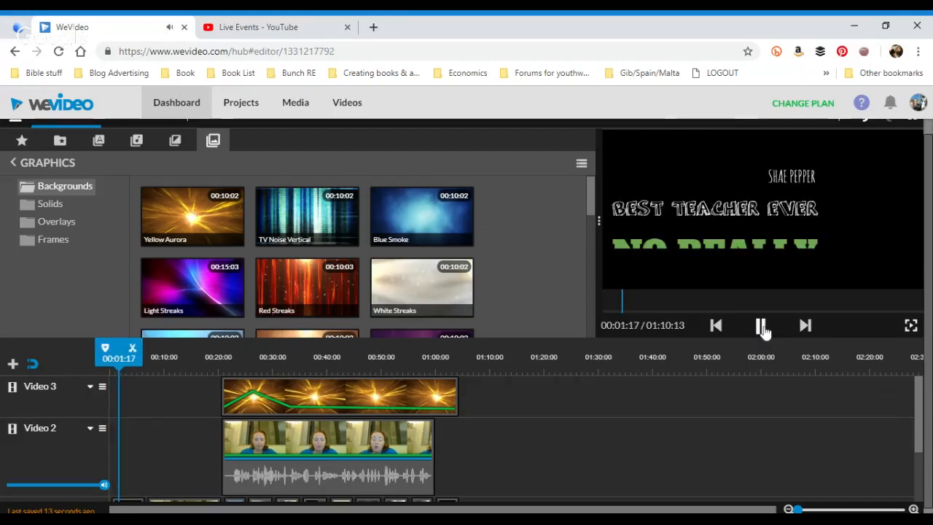
{"action": "left_click", "coordinate": [760, 327]}
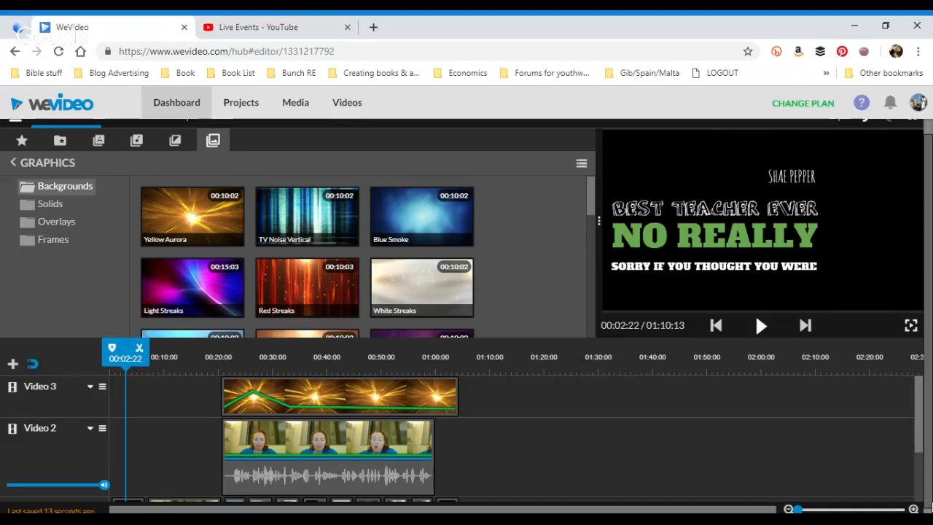
Begin finishing the video and title it "My Outschool Teacher Intro Video"
{"action": "scroll", "coordinate": [930, 500], "scroll_direction": "up", "scroll_amount": 2}
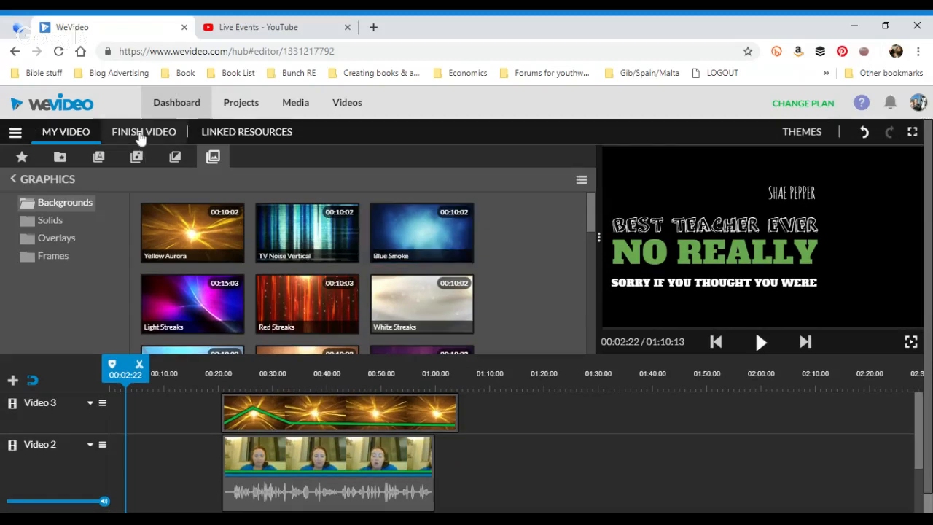
{"action": "left_click", "coordinate": [139, 138]}
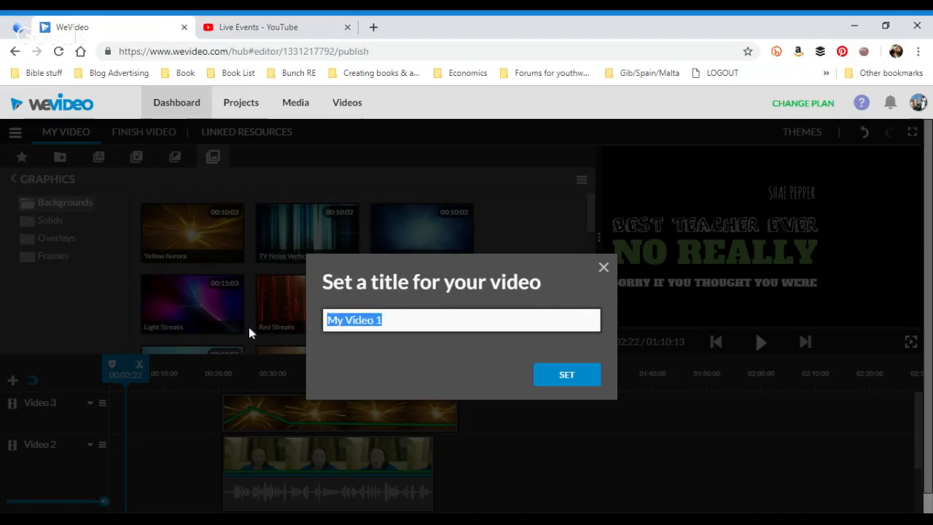
{"action": "type", "text": "My Outschoo"}
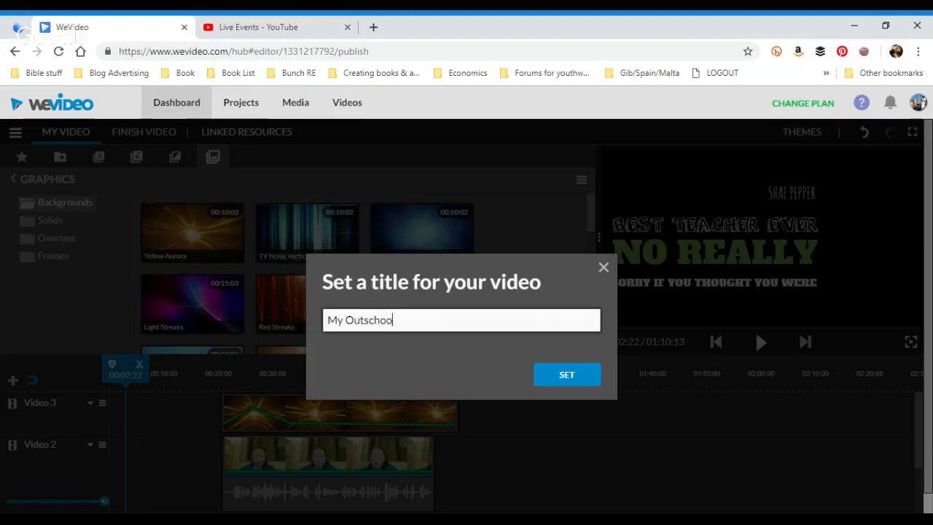
{"action": "type", "text": "l Teacher Intro"}
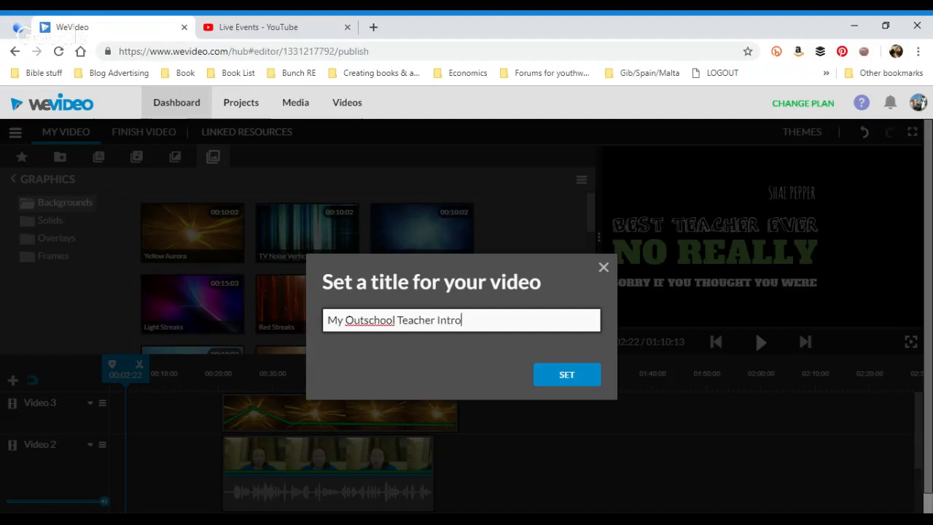
{"action": "type", "text": " Video"}
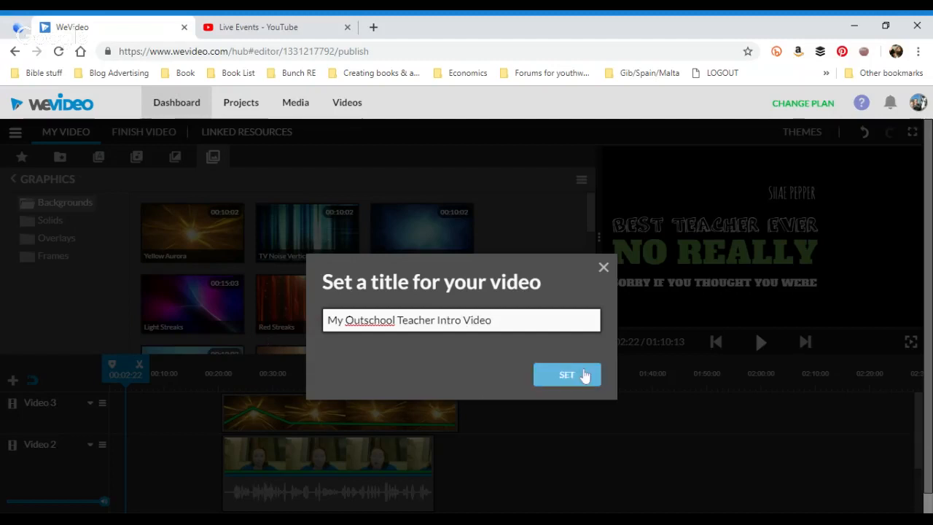
{"action": "left_click", "coordinate": [560, 382]}
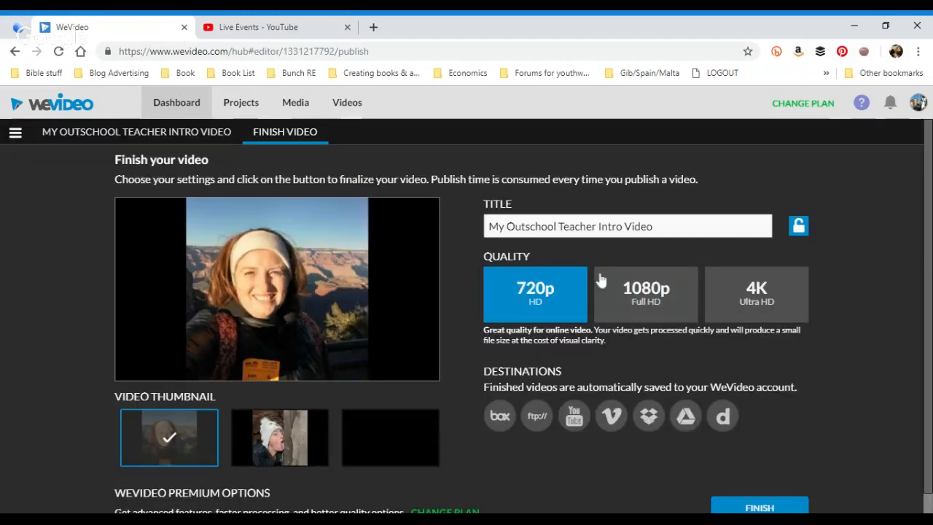
Export the video in 1080p Full HD with the black third frame as its thumbnail
{"action": "left_click", "coordinate": [652, 321]}
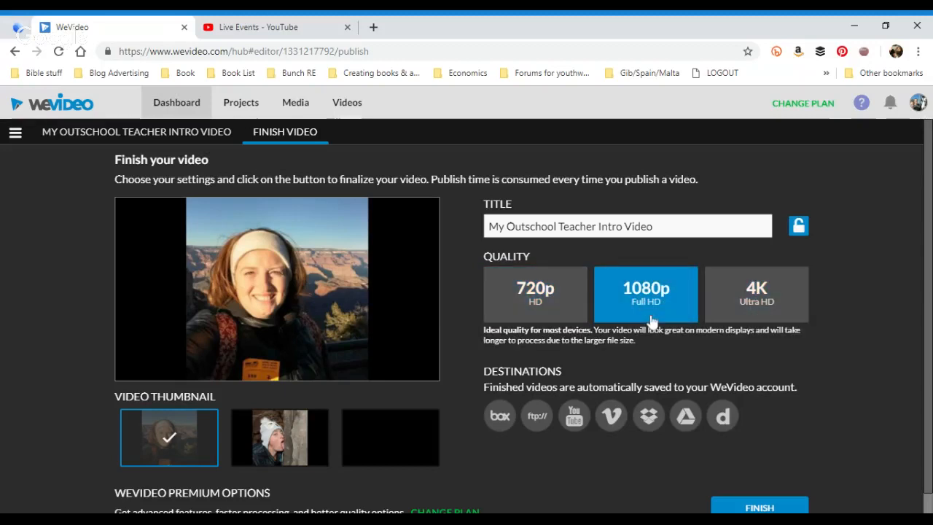
{"action": "left_click", "coordinate": [275, 443]}
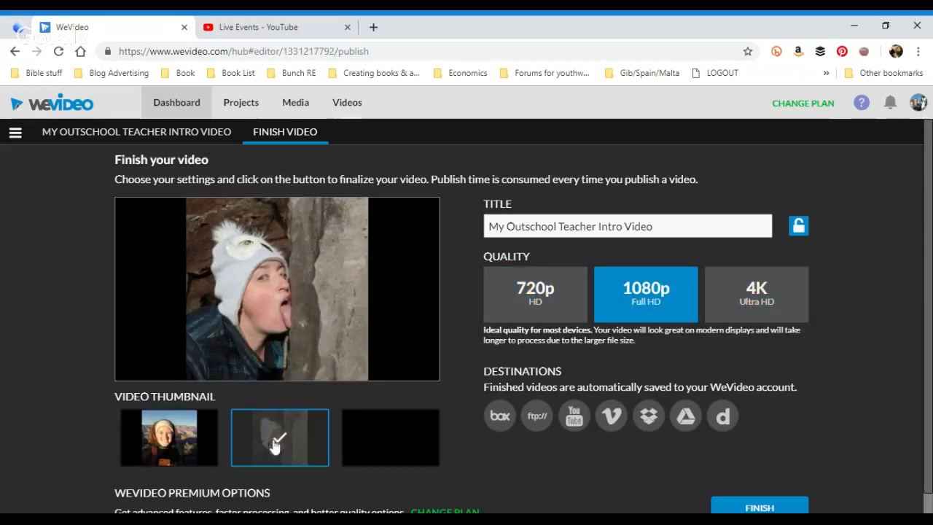
{"action": "left_click", "coordinate": [364, 446]}
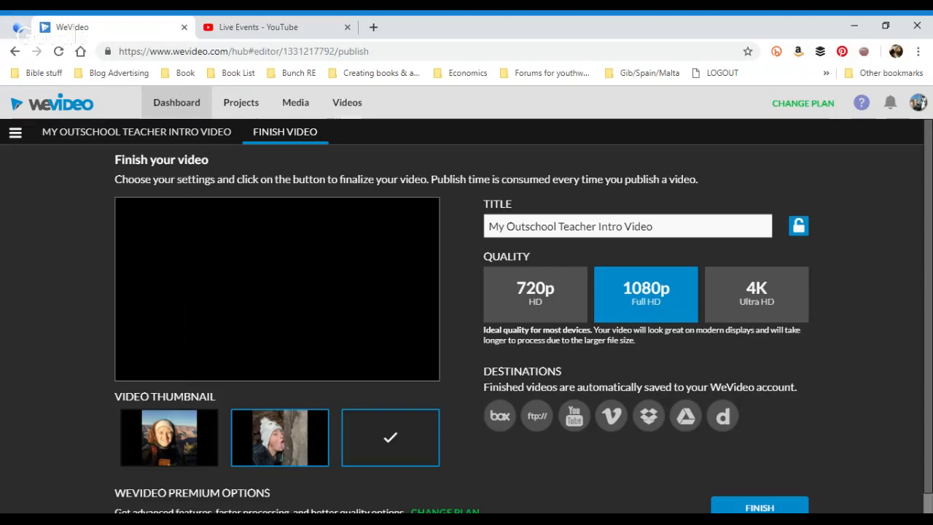
{"action": "left_click", "coordinate": [296, 455]}
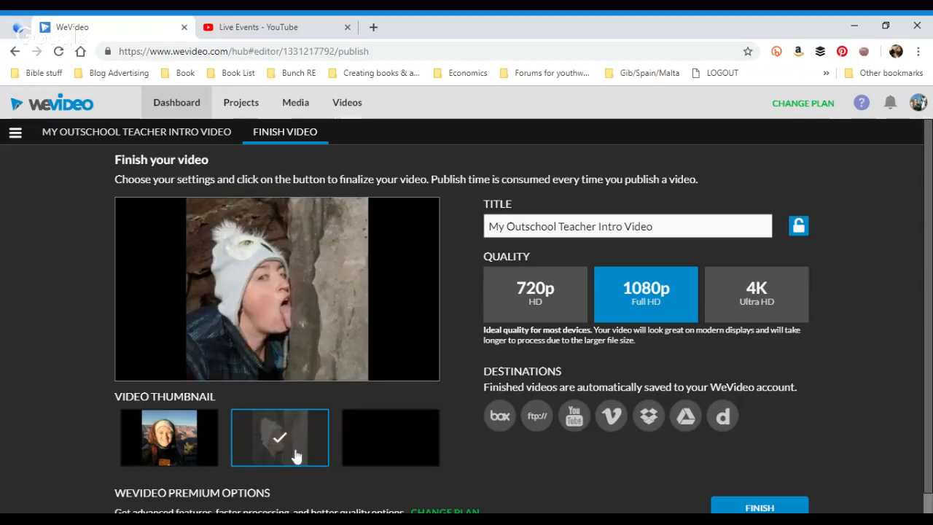
{"action": "left_click", "coordinate": [410, 441]}
{"action": "left_click", "coordinate": [284, 443]}
{"action": "left_click", "coordinate": [197, 455]}
{"action": "left_click", "coordinate": [384, 439]}
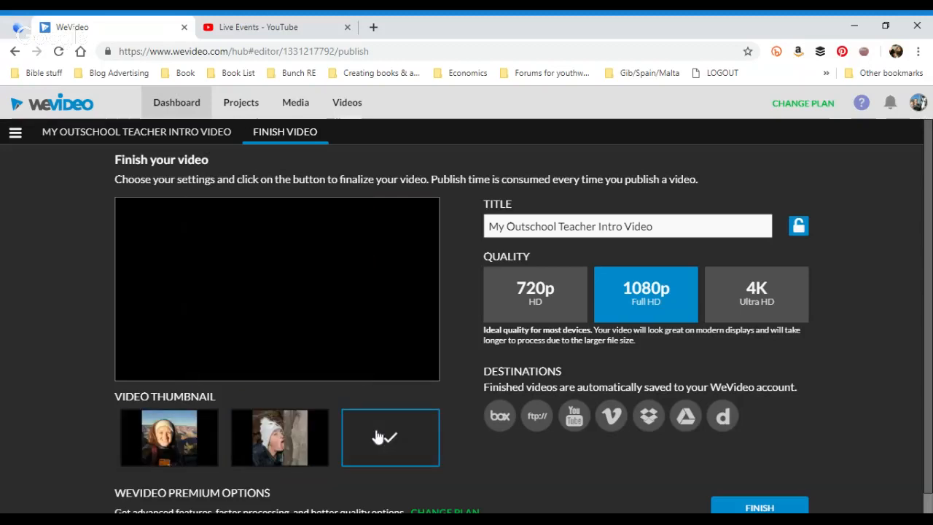
{"action": "left_click", "coordinate": [764, 507]}
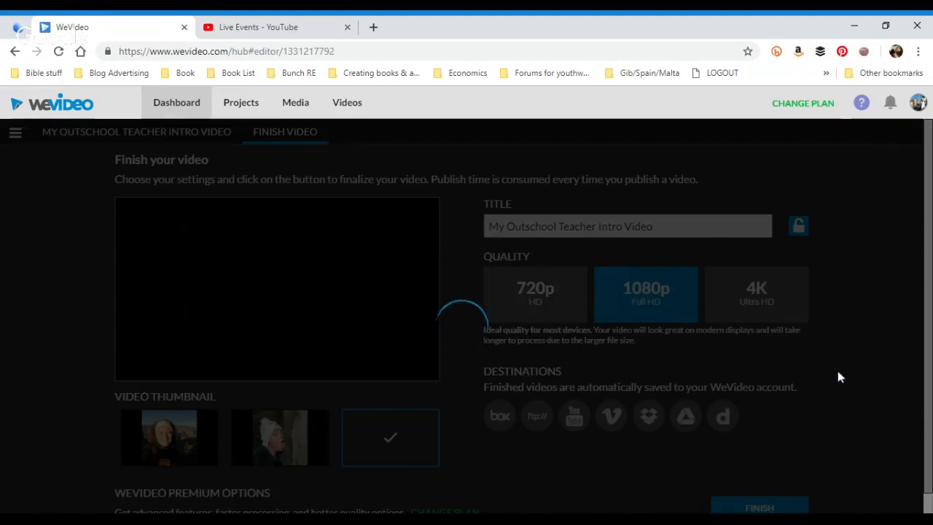